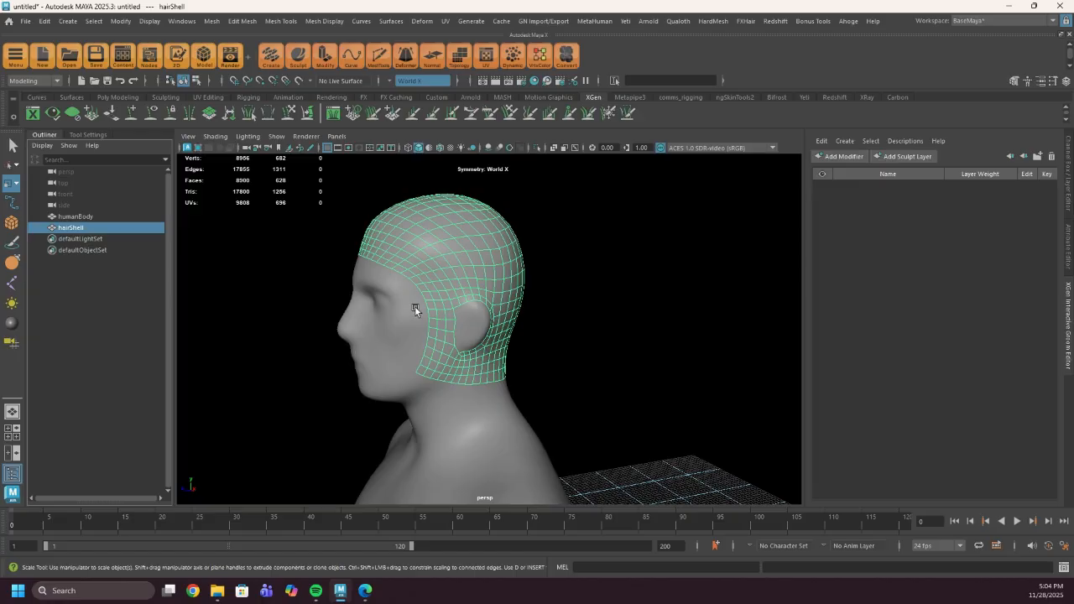
Step: Examine the UV layouts of the hairShell and humanBody meshes in the UV Editor, and close the editor
click(406, 303)
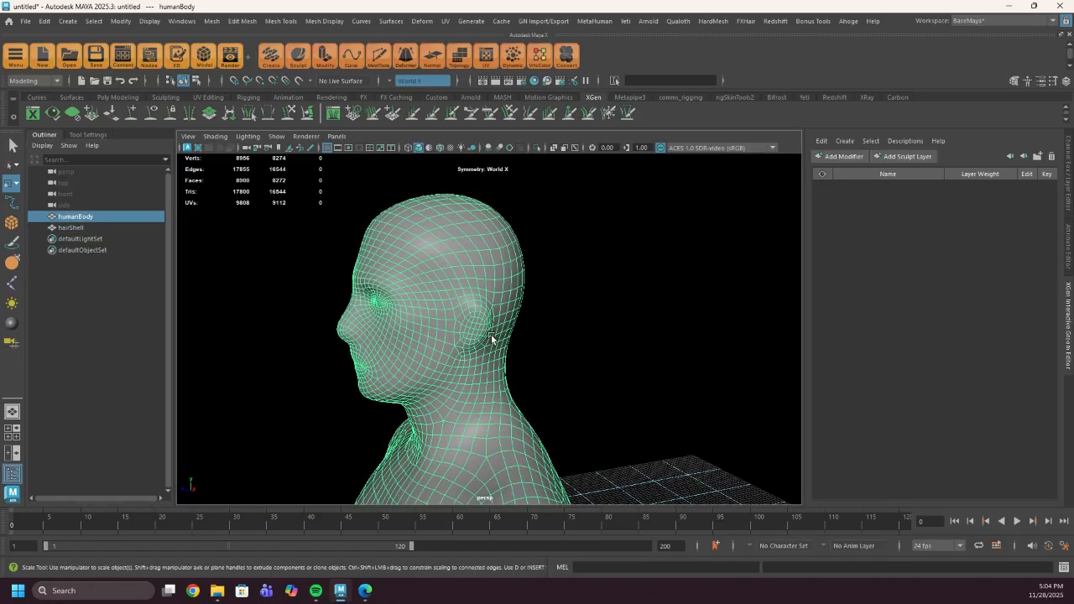
click(71, 227)
click(440, 21)
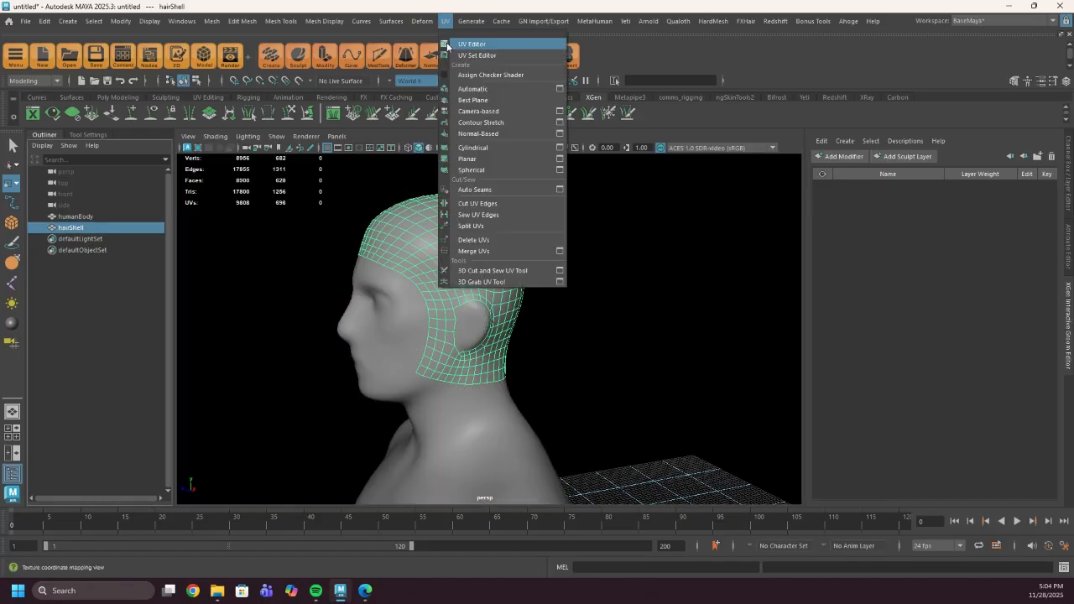
click(466, 41)
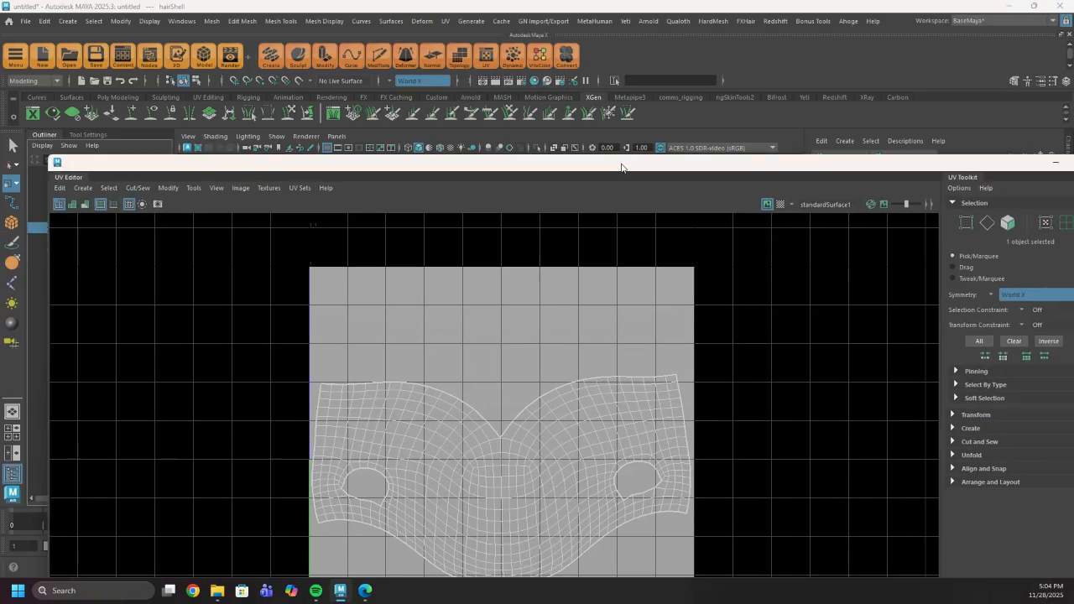
drag(622, 167, 648, 92)
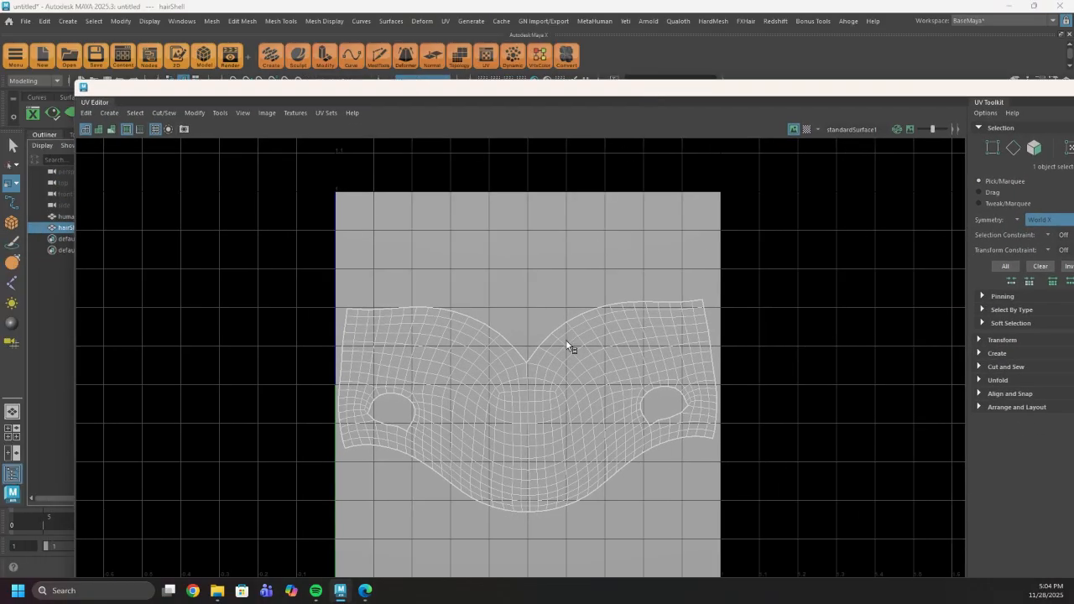
drag(984, 91, 736, 277)
click(360, 263)
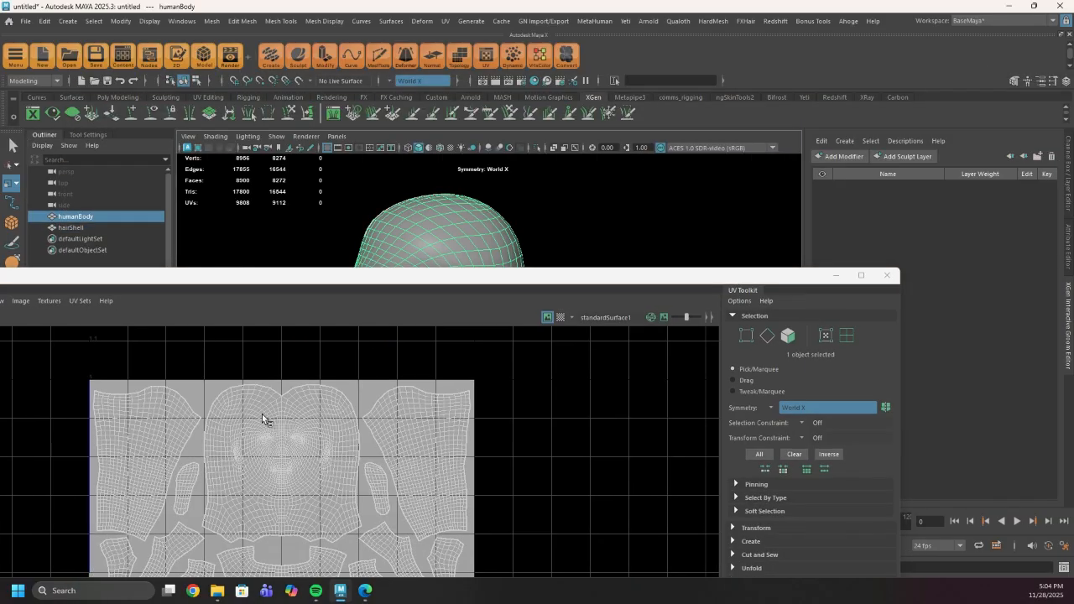
click(886, 276)
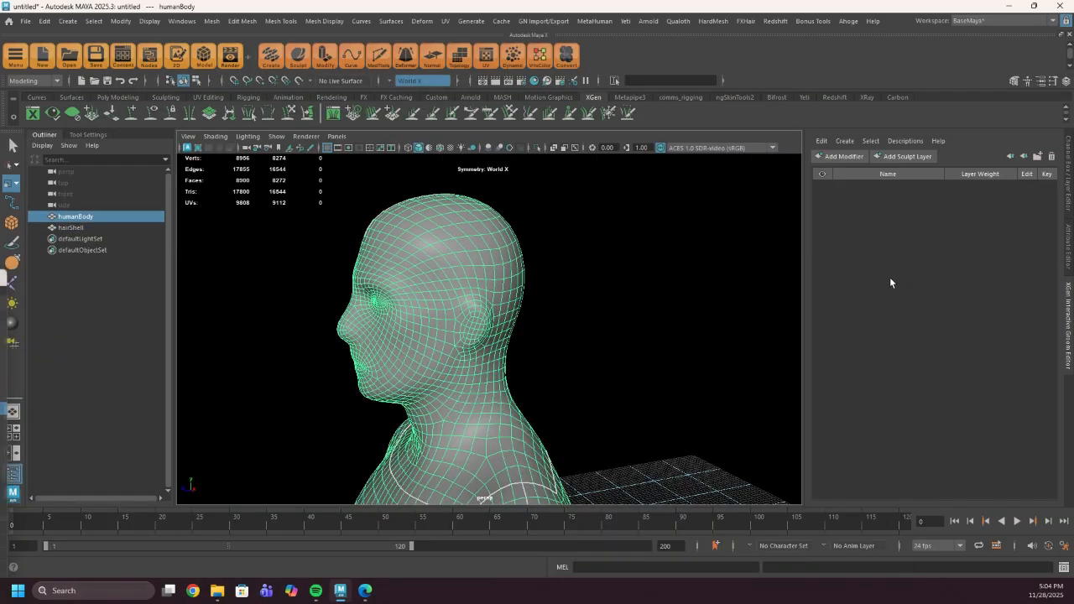
Step: Open the Drawing Overrides attributes of the hairShell transform and close the Maya X toolbar
click(117, 227)
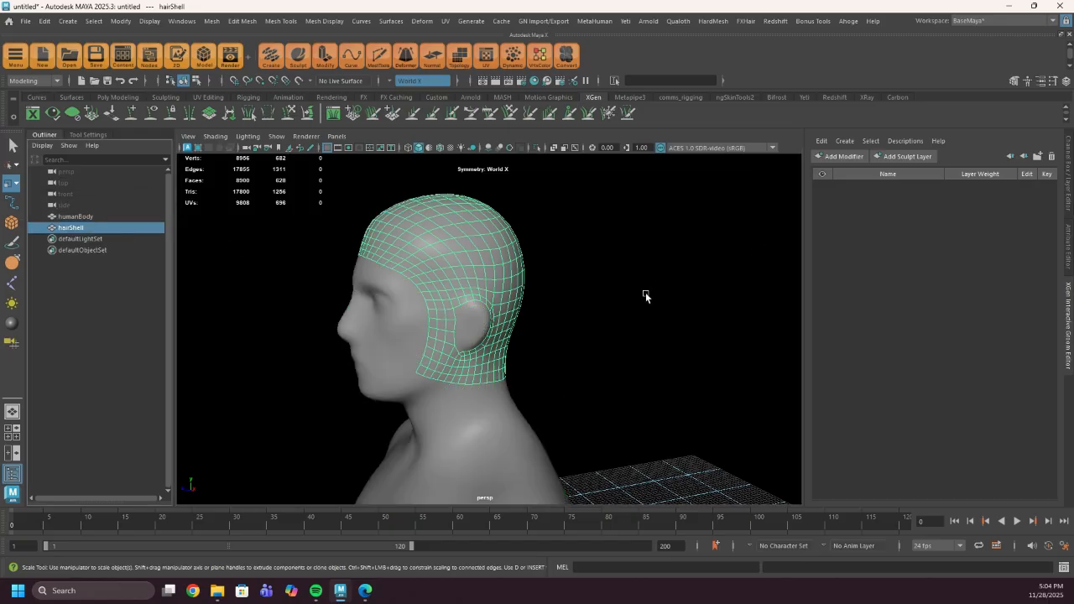
alt+drag(645, 296, 531, 290)
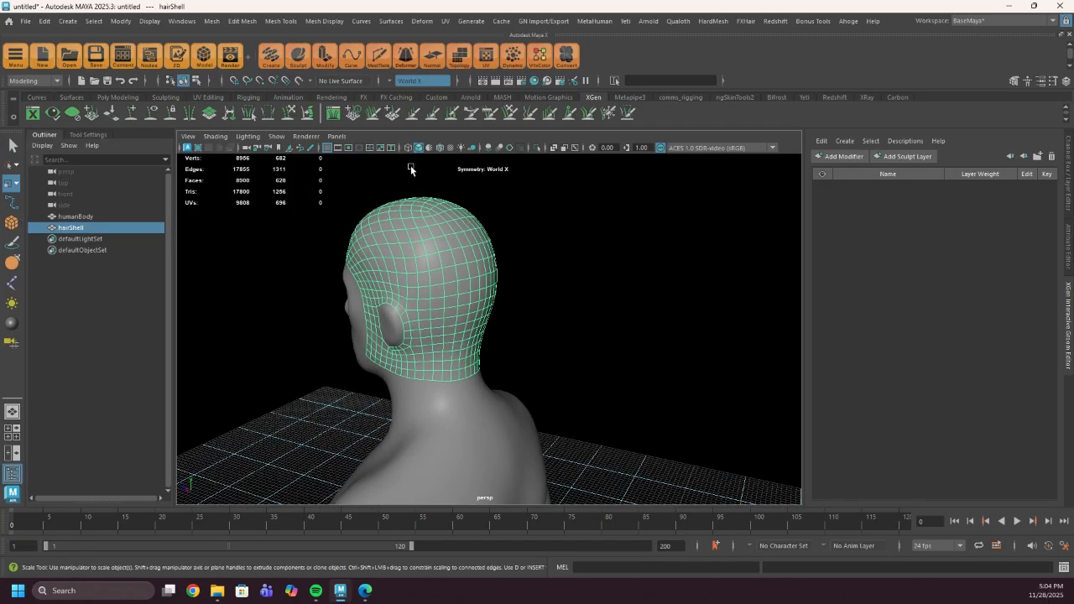
click(1069, 168)
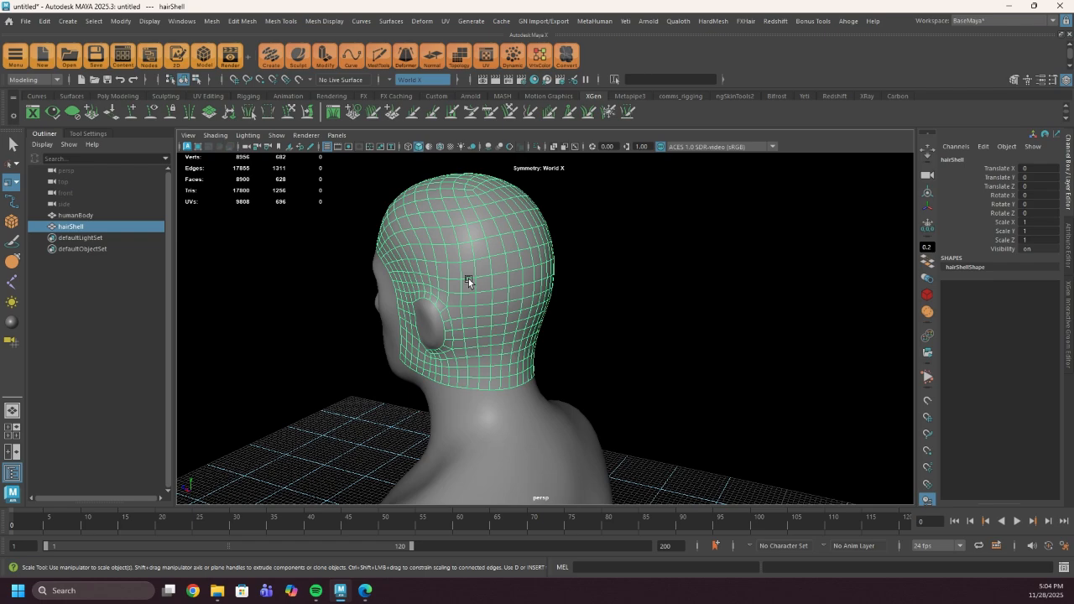
click(1070, 244)
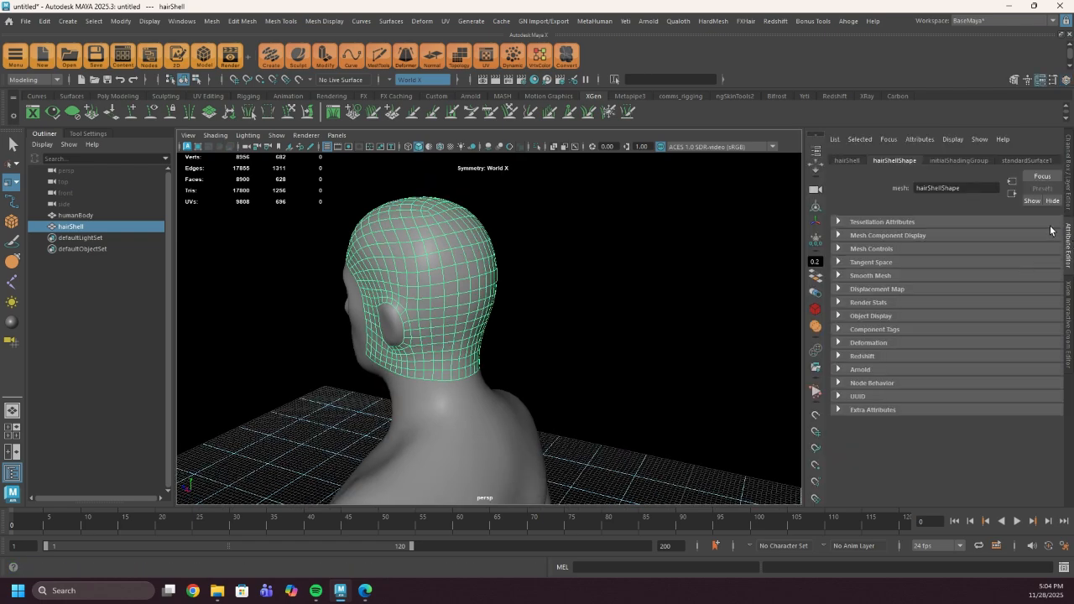
click(847, 161)
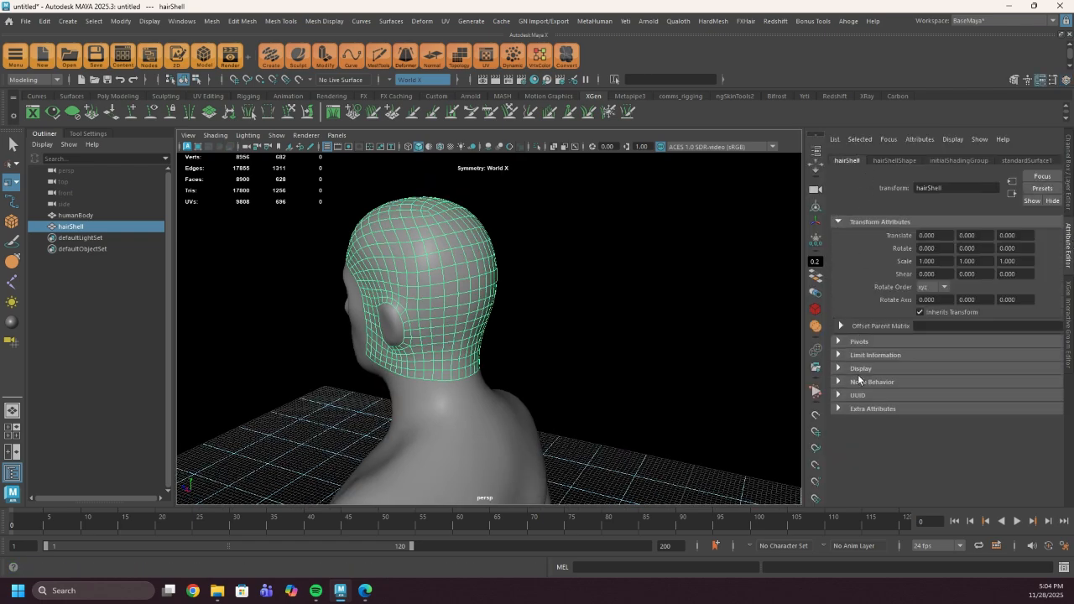
click(859, 369)
scroll(911, 451, down, 1)
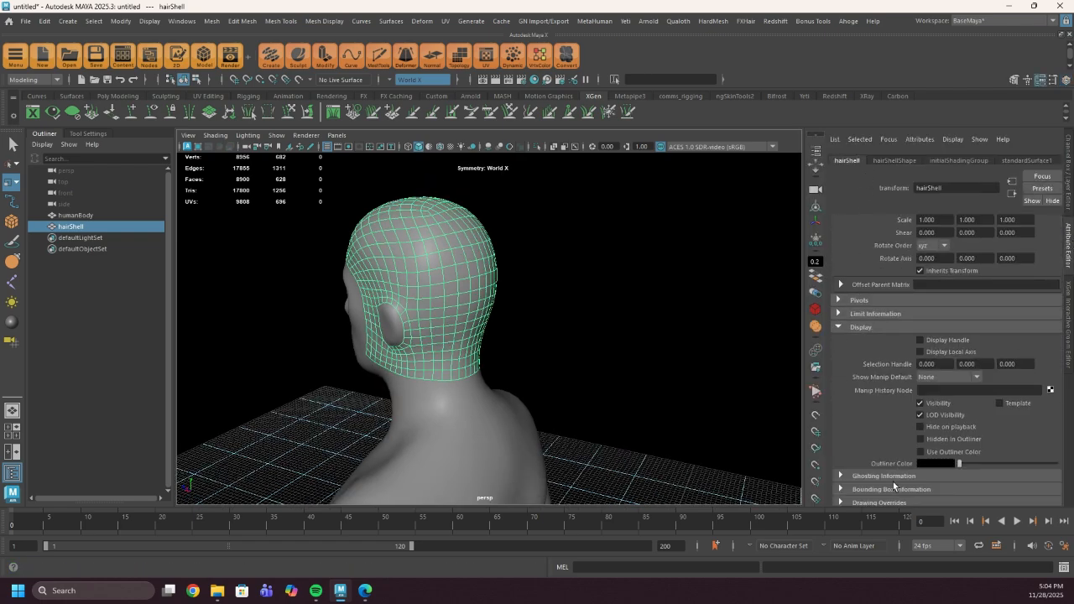
click(895, 491)
click(899, 464)
click(1068, 37)
click(889, 460)
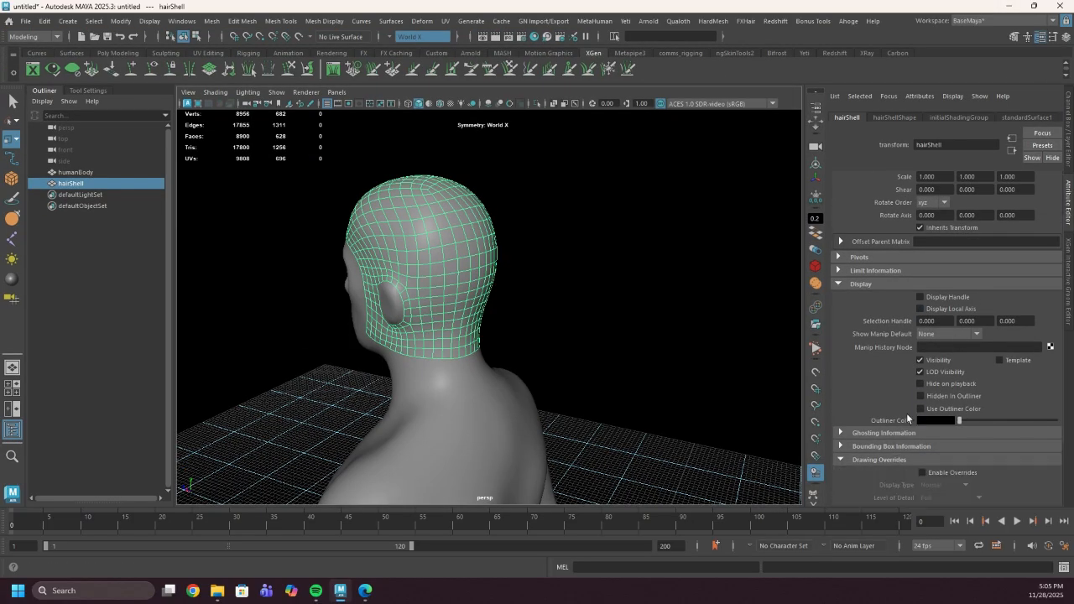
Step: Enable display overrides on hairShell with the Template display type, and deselect the mesh
scroll(906, 412, down, 2)
click(922, 371)
click(940, 383)
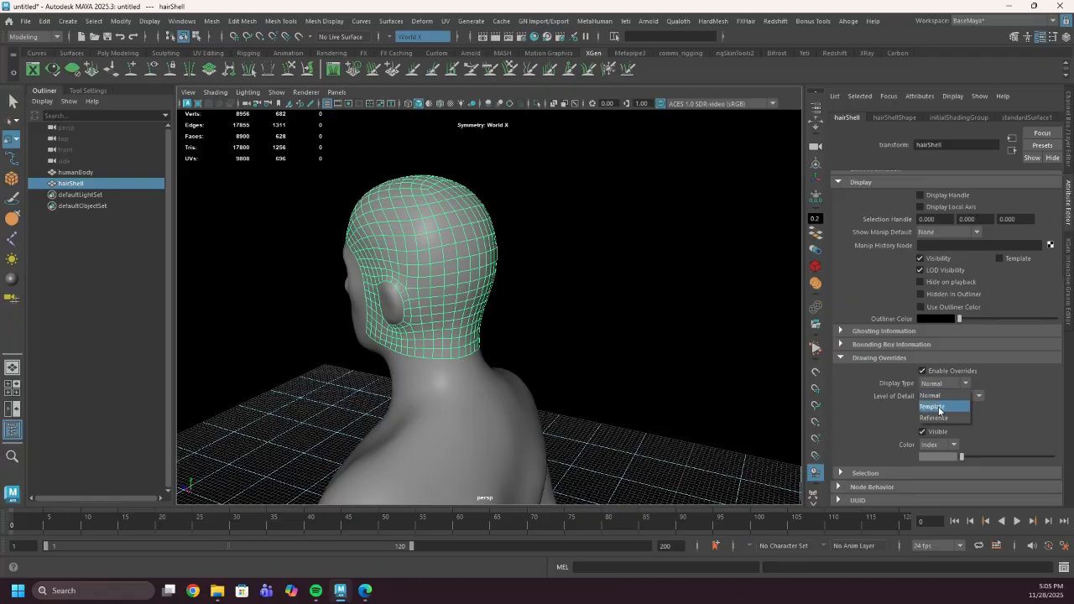
click(932, 407)
click(700, 370)
alt+drag(437, 339, 479, 350)
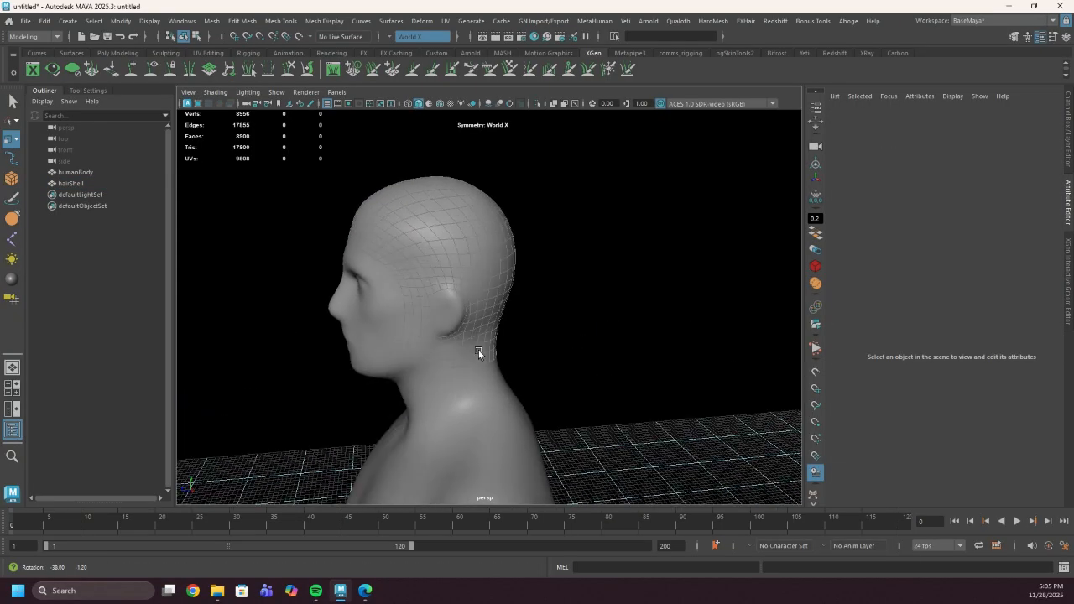
Step: Set up the Paint Effects Tool with Draw as mesh turned off for painting on the humanBody mesh
click(382, 337)
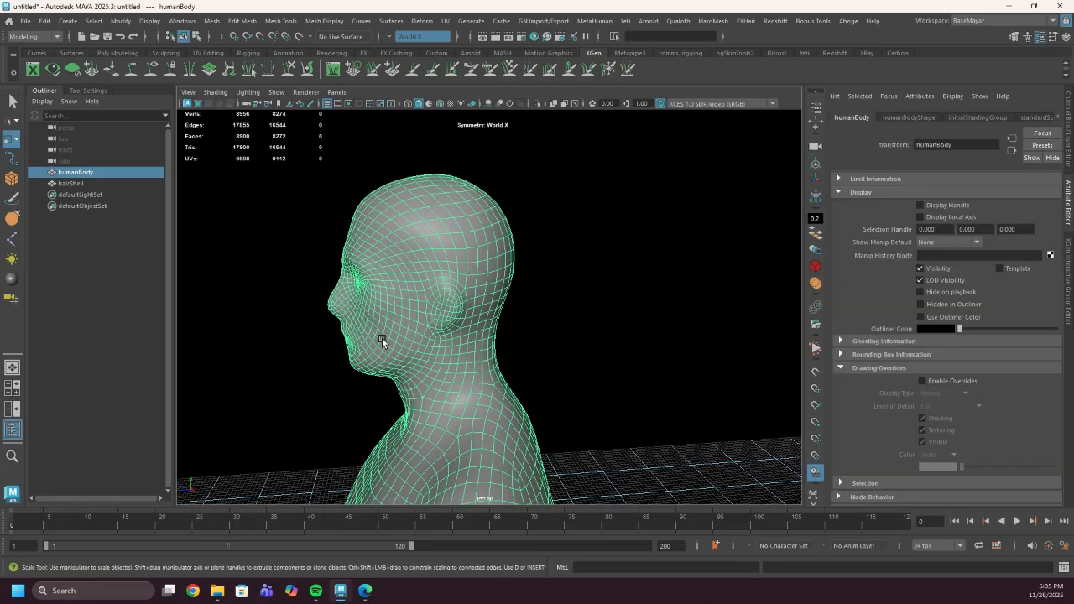
click(422, 21)
mouse_move(471, 21)
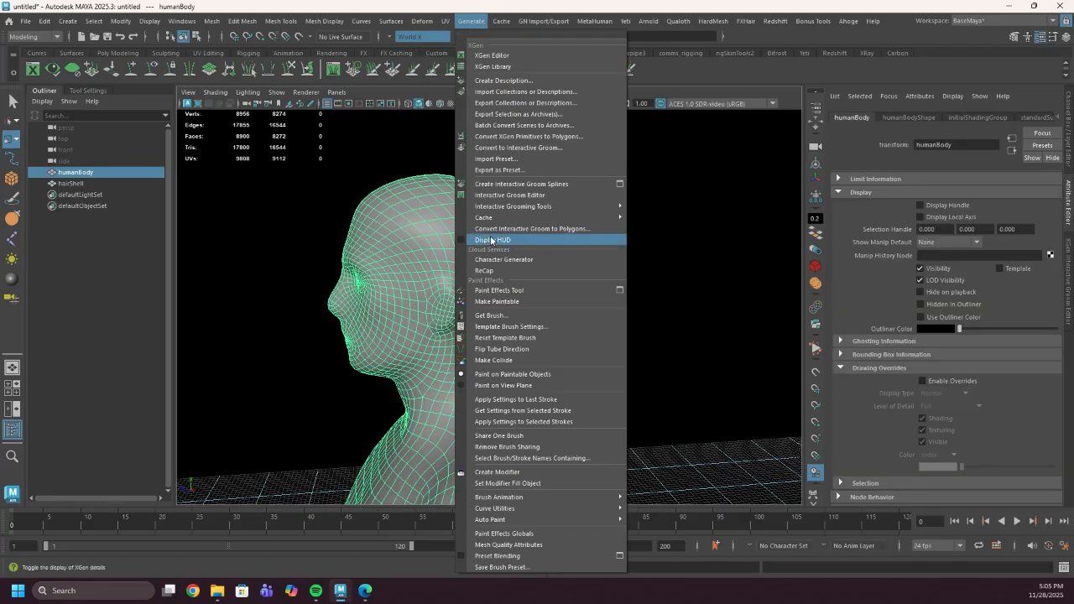
click(475, 33)
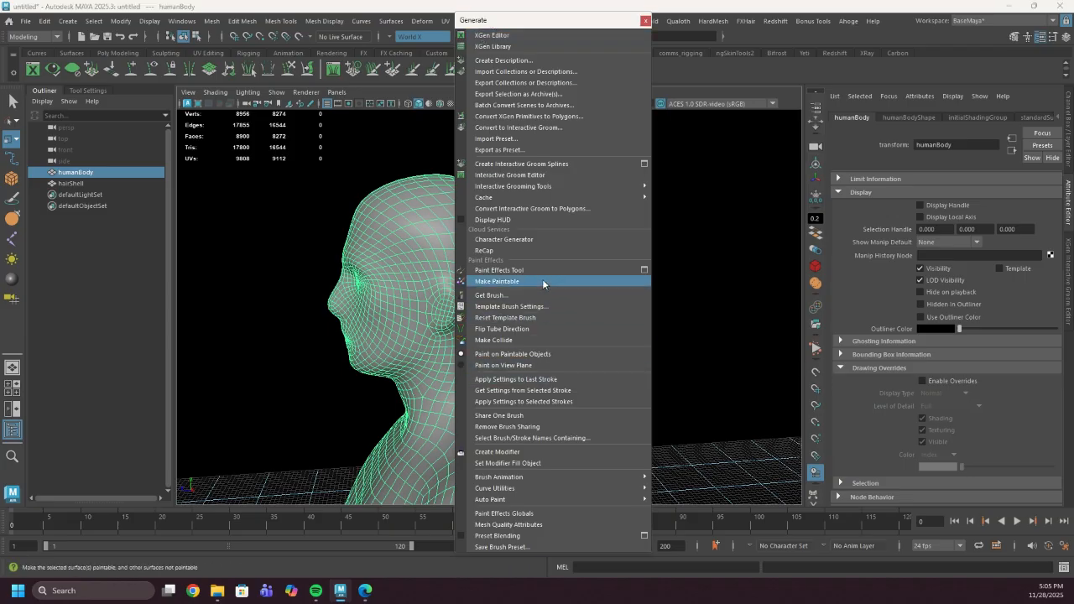
click(643, 270)
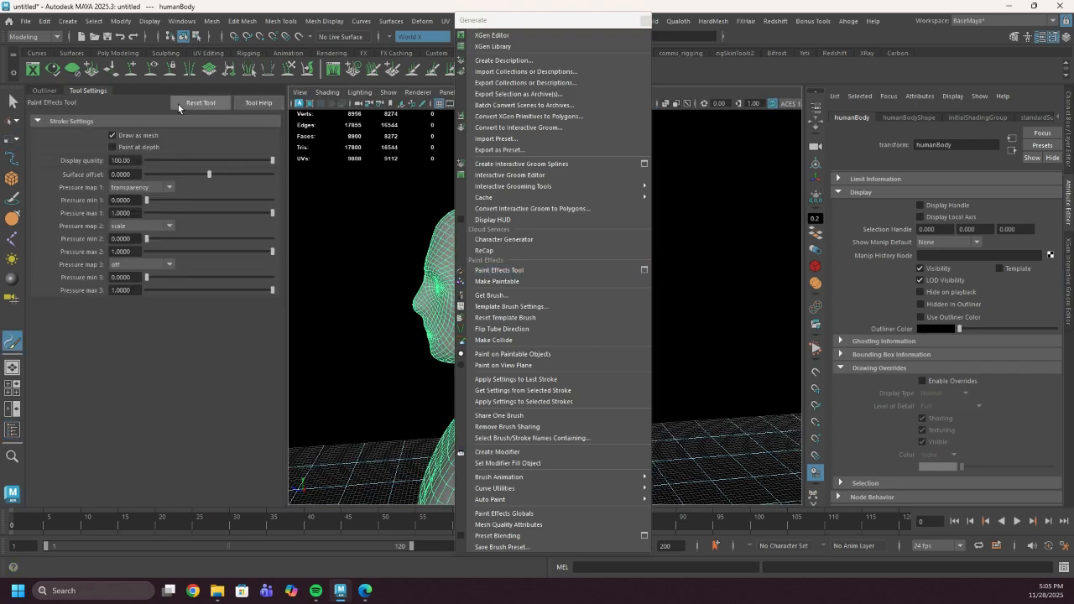
click(111, 135)
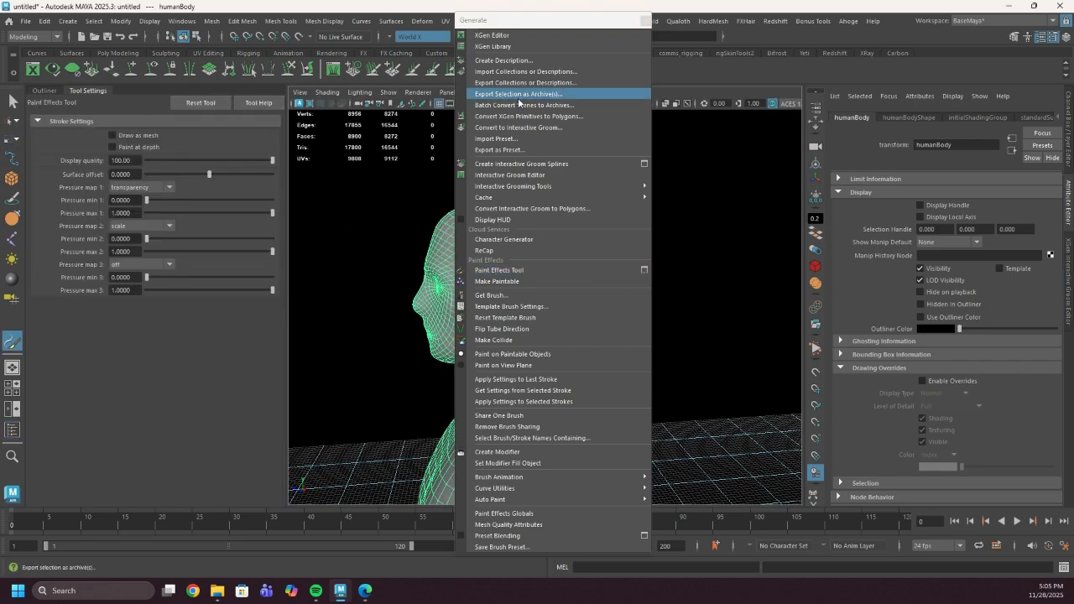
click(644, 20)
Step: Paint several downward hair-flow strokes on the scalp above and behind the left ear
alt+drag(503, 219, 593, 214)
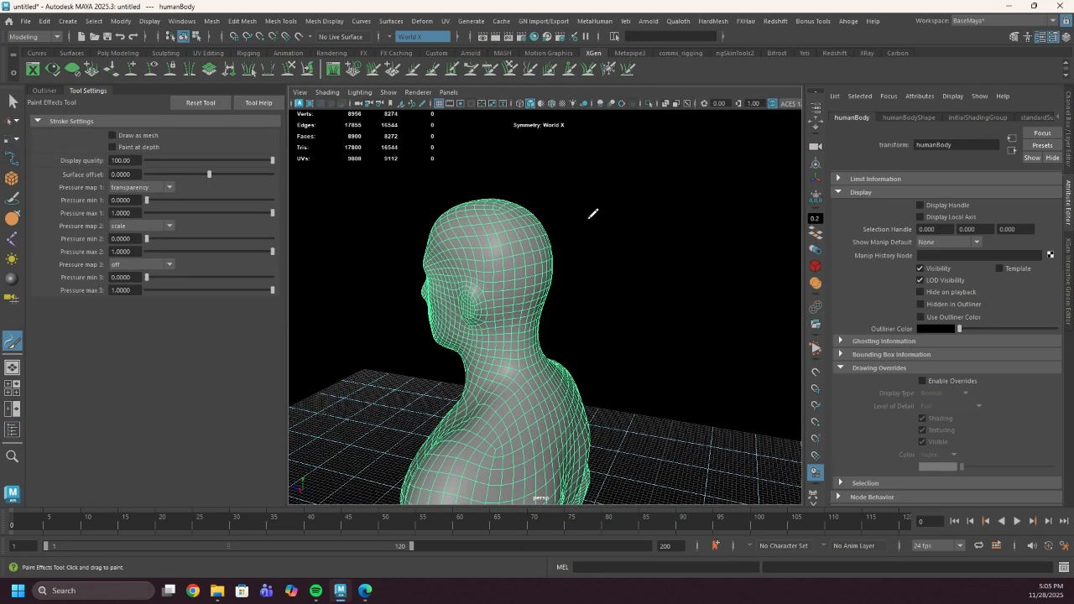
mouse_move(495, 215)
alt+right_down()
mouse_move(532, 240)
mouse_move(647, 246)
mouse_move(619, 240)
alt+right_up()
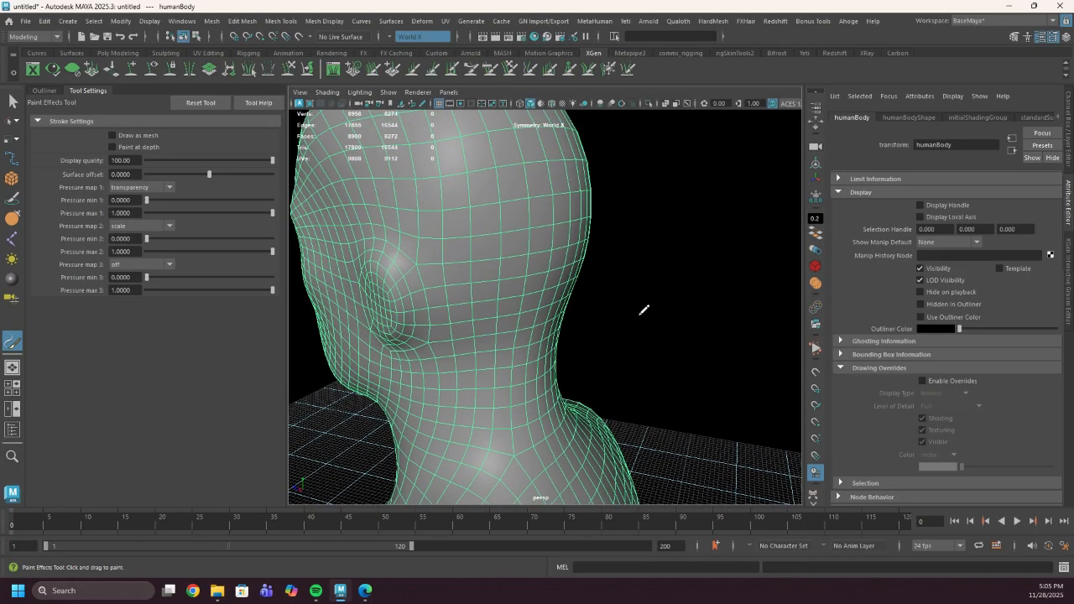
alt+middle_drag(613, 277, 645, 342)
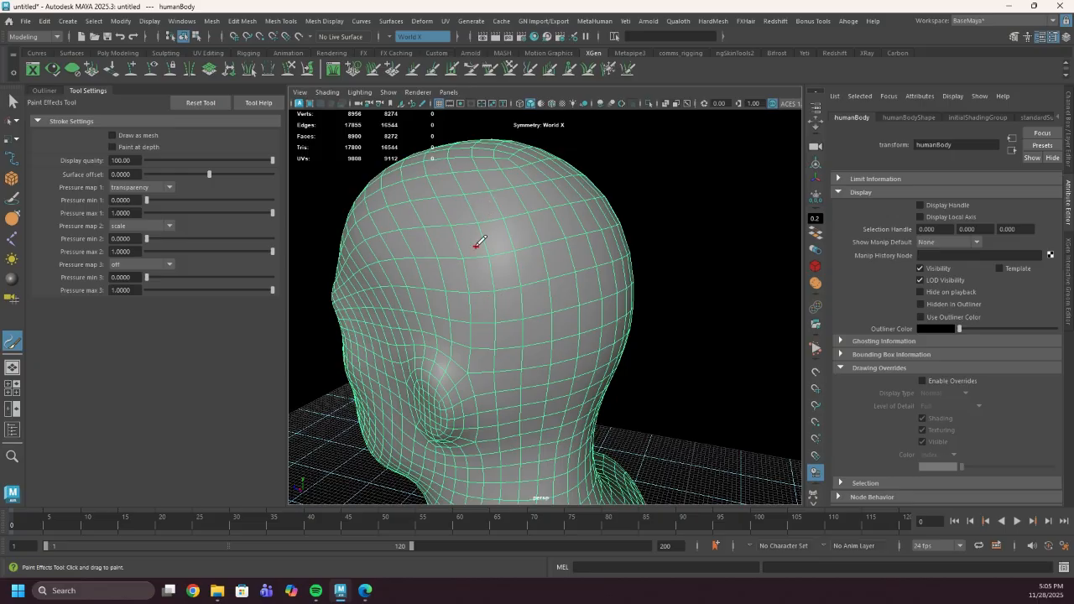
drag(484, 225, 499, 290)
mouse_move(651, 200)
alt+mouse_down()
mouse_move(630, 216)
mouse_move(624, 205)
mouse_move(645, 194)
mouse_move(546, 218)
mouse_move(569, 168)
alt+mouse_up()
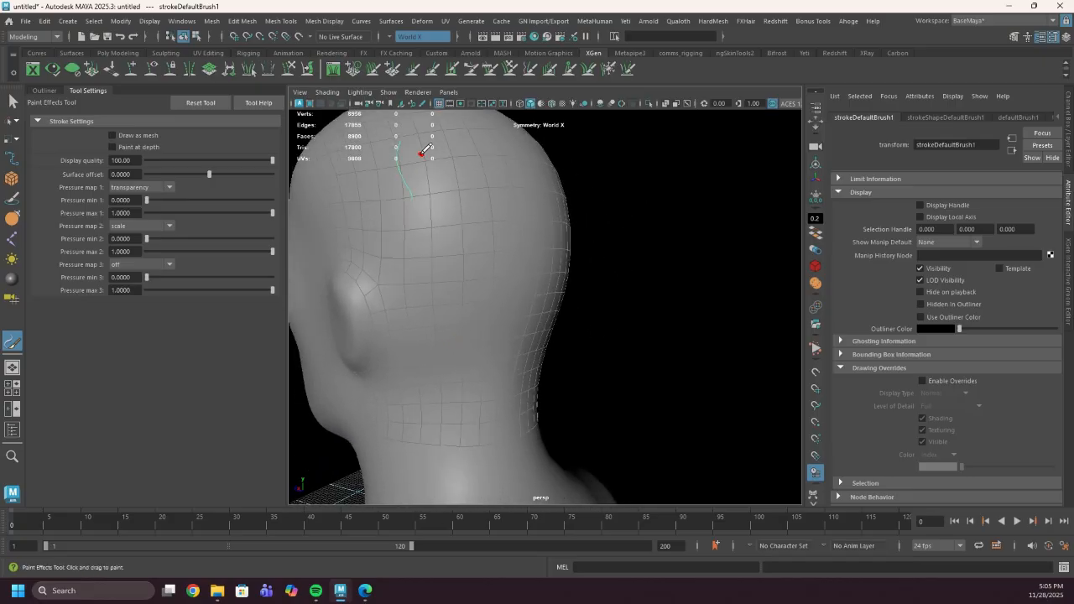
mouse_move(635, 294)
alt+mouse_down()
mouse_move(602, 300)
mouse_move(690, 313)
mouse_move(663, 350)
mouse_move(644, 336)
mouse_move(639, 343)
alt+mouse_up()
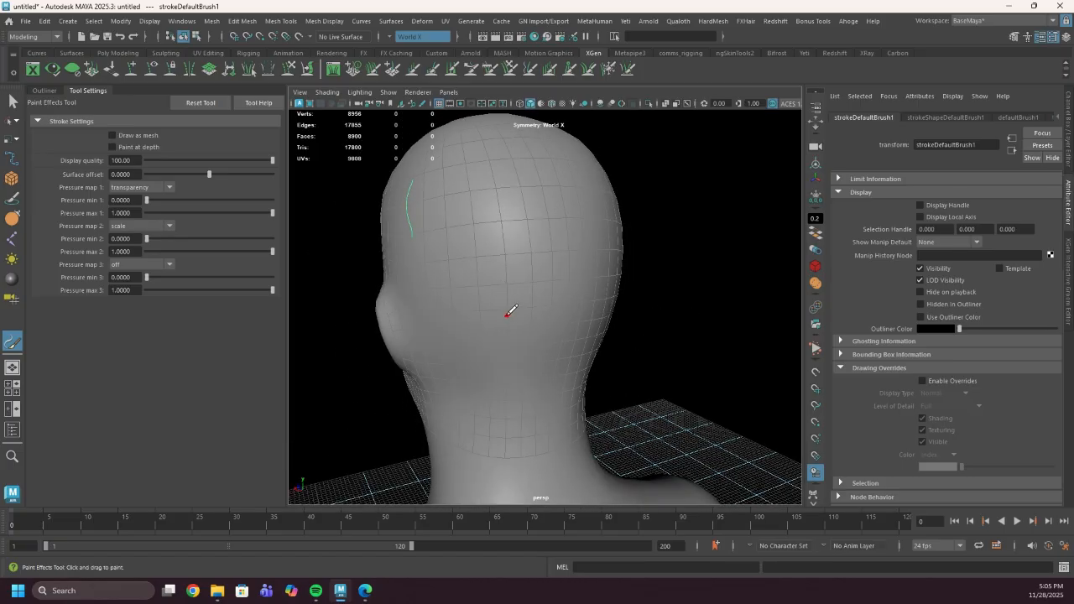
mouse_move(424, 202)
mouse_down()
mouse_move(434, 248)
mouse_move(482, 272)
mouse_move(503, 345)
mouse_up()
drag(462, 277, 481, 317)
drag(431, 259, 481, 386)
Step: Paint curved hair-flow strokes across the upper back of the head and toward its right side
mouse_move(689, 201)
alt+mouse_down()
mouse_move(671, 244)
mouse_move(655, 244)
alt+mouse_up()
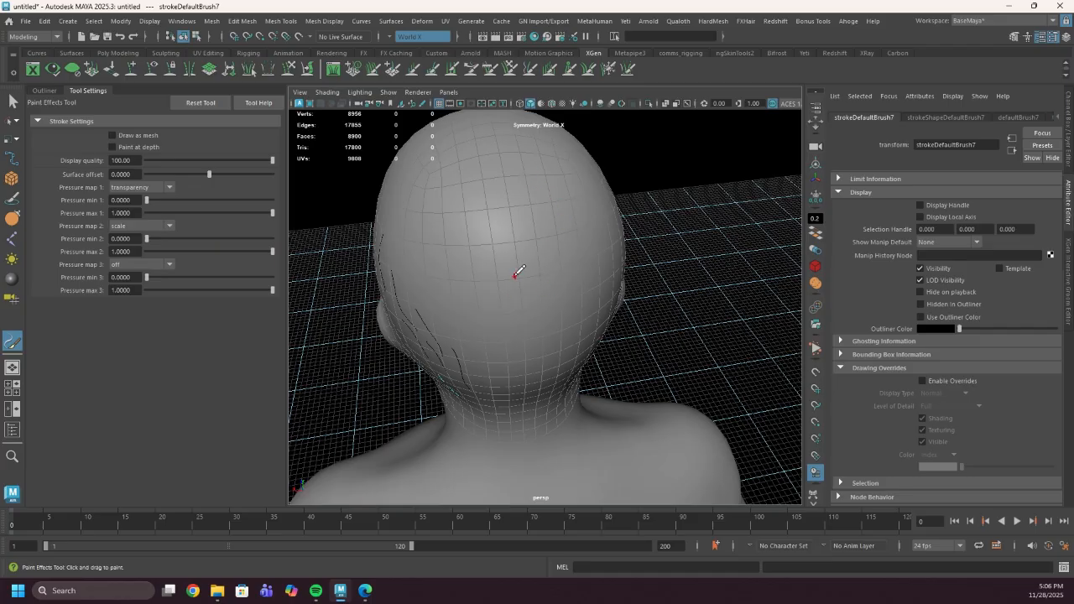
drag(515, 279, 426, 262)
key(ctrl+z)
mouse_move(619, 240)
alt+mouse_down()
mouse_move(642, 223)
mouse_move(549, 193)
mouse_move(573, 277)
alt+mouse_up()
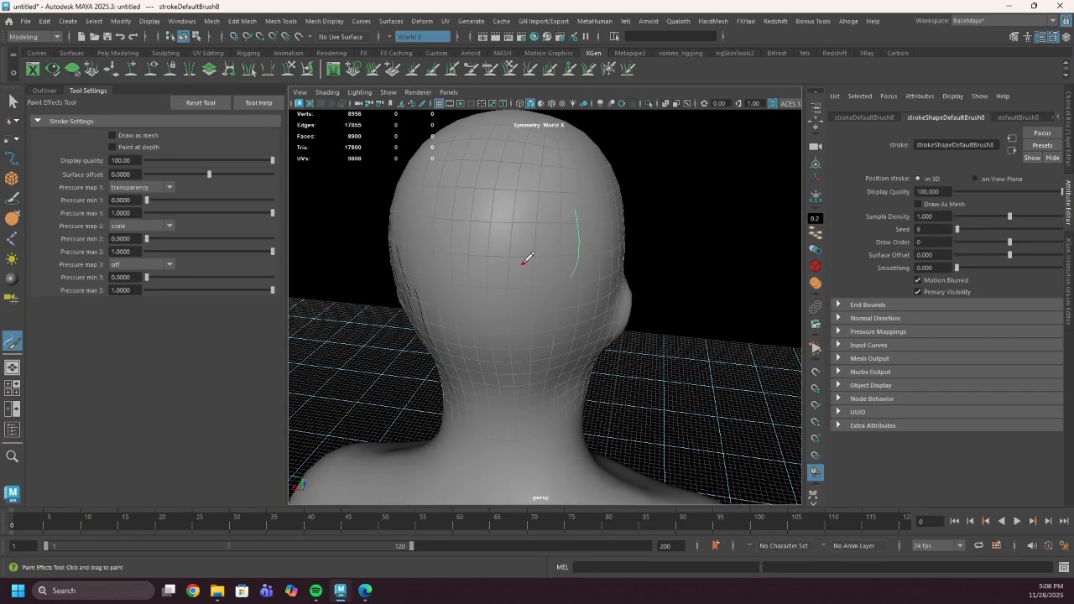
mouse_move(553, 235)
mouse_down()
mouse_move(531, 283)
mouse_move(479, 317)
mouse_up()
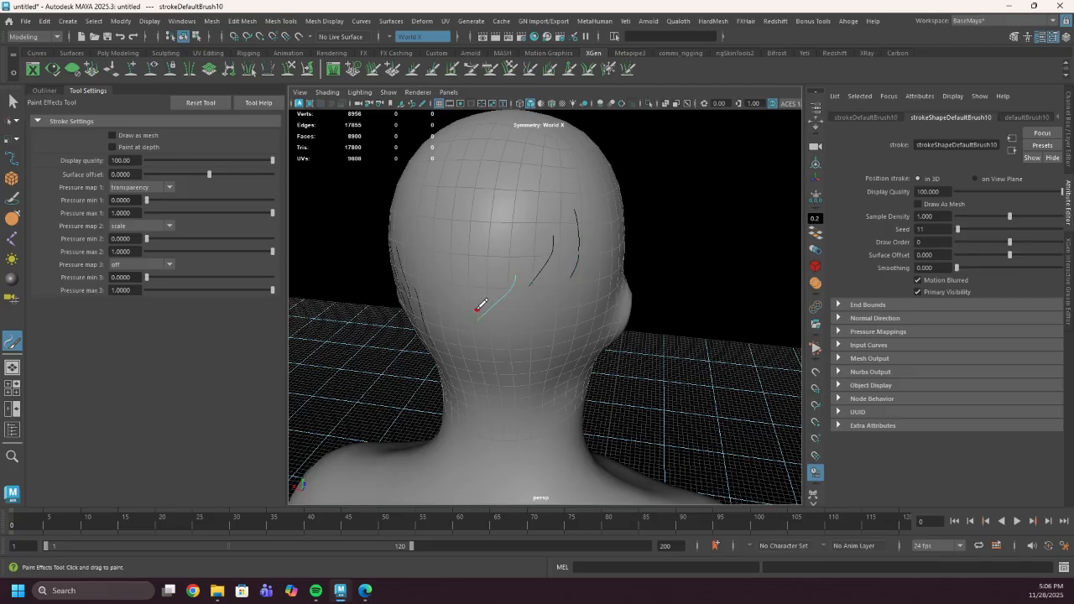
drag(514, 224, 461, 261)
drag(483, 203, 444, 266)
alt+drag(438, 305, 495, 282)
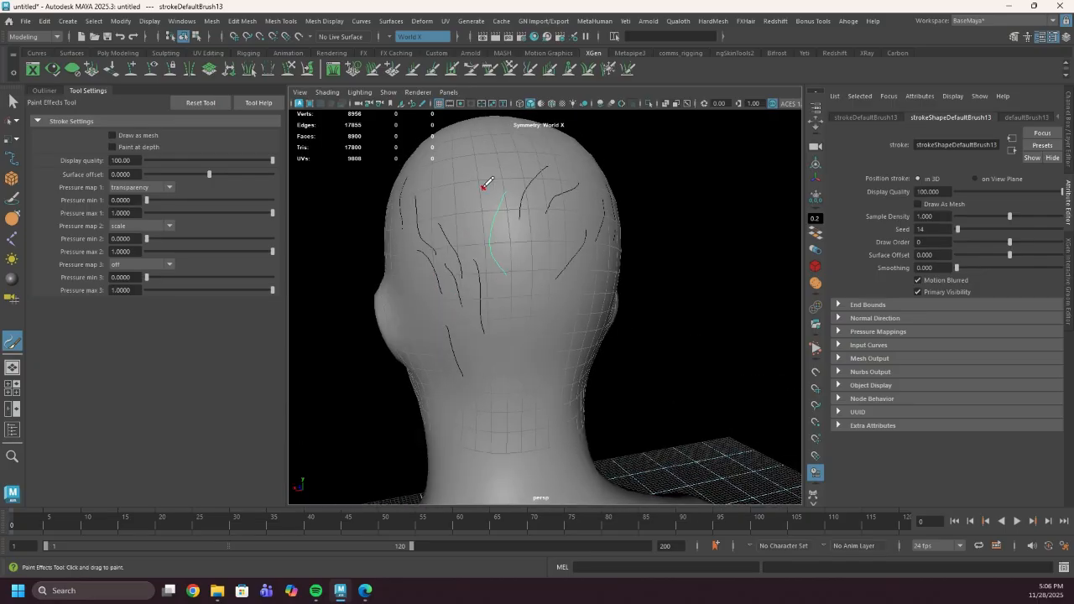
Step: Add long downward strokes along the middle of the back of the head, below the crown
mouse_move(480, 190)
mouse_down()
mouse_move(487, 280)
mouse_move(518, 355)
mouse_up()
drag(528, 290, 544, 357)
drag(557, 309, 560, 372)
alt+drag(684, 340, 645, 342)
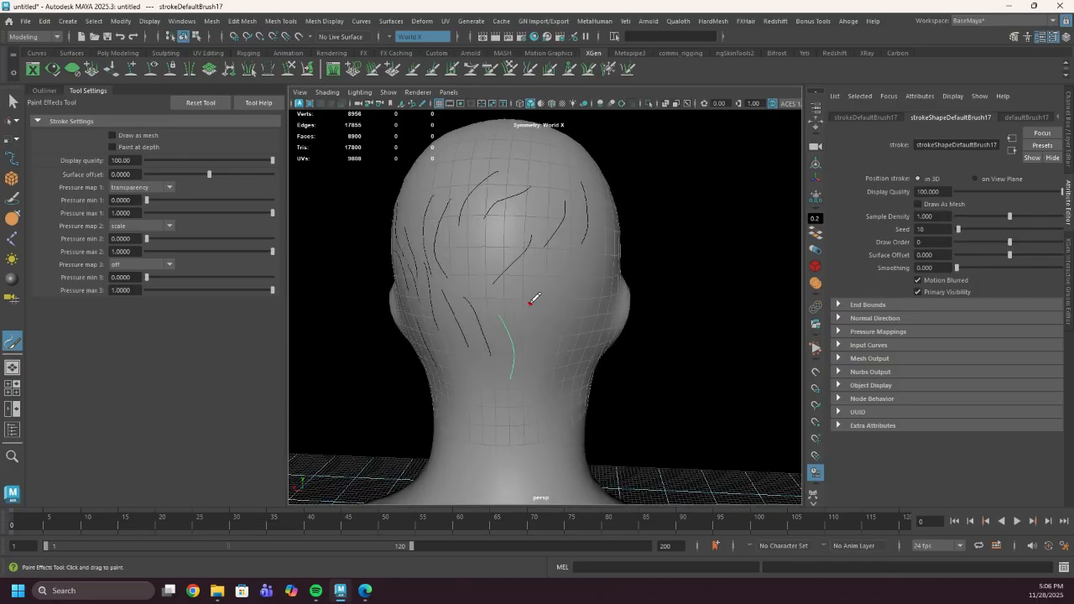
drag(530, 301, 538, 348)
alt+drag(664, 355, 625, 348)
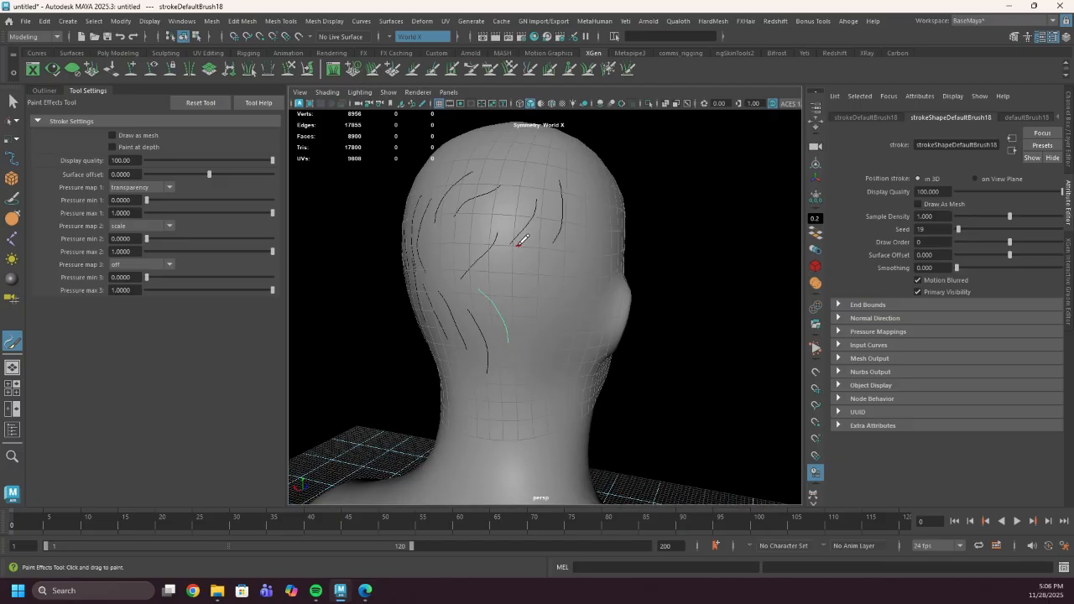
Step: Paint downward strokes over the right rear of the head and behind the right ear to the hairline
drag(518, 244, 503, 302)
drag(531, 262, 527, 344)
mouse_move(554, 271)
mouse_down()
mouse_move(547, 359)
mouse_move(634, 270)
mouse_up()
mouse_move(541, 195)
mouse_down()
mouse_move(528, 279)
mouse_move(540, 367)
mouse_move(521, 432)
mouse_up()
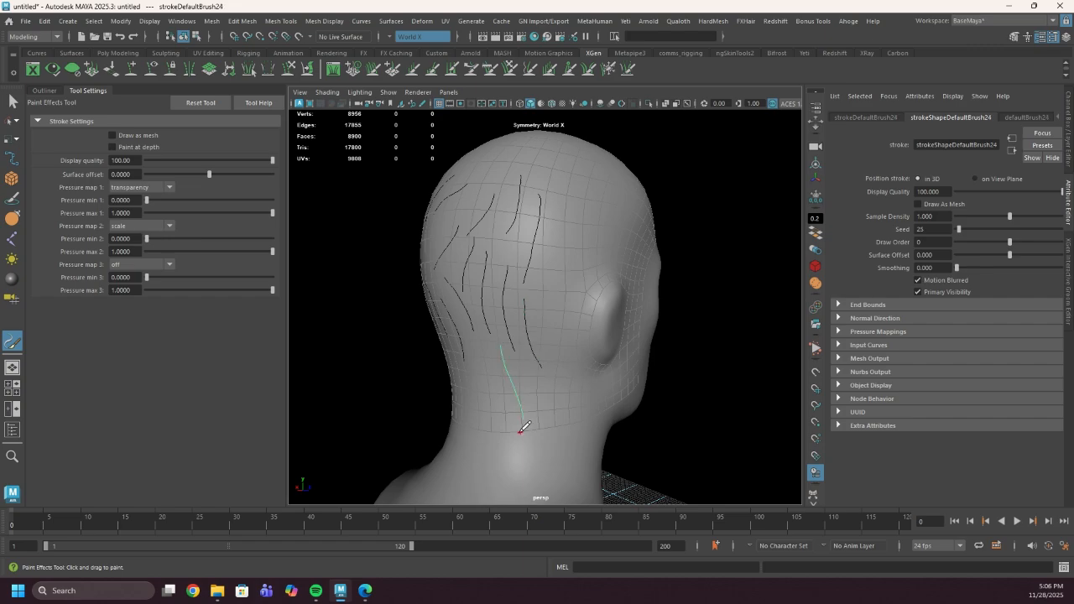
mouse_move(487, 355)
alt+mouse_down()
mouse_move(515, 353)
mouse_move(508, 407)
alt+mouse_up()
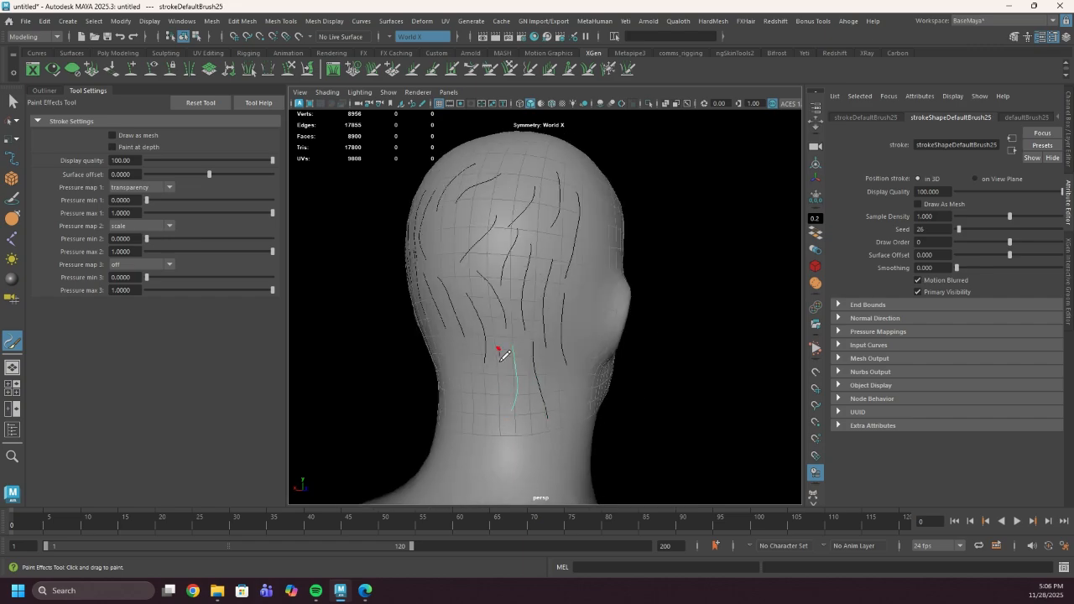
Step: Fill the lower back of the head and the nape with downward hair-flow strokes
drag(496, 351, 491, 424)
mouse_move(474, 330)
mouse_down()
mouse_move(471, 391)
mouse_move(504, 387)
mouse_up()
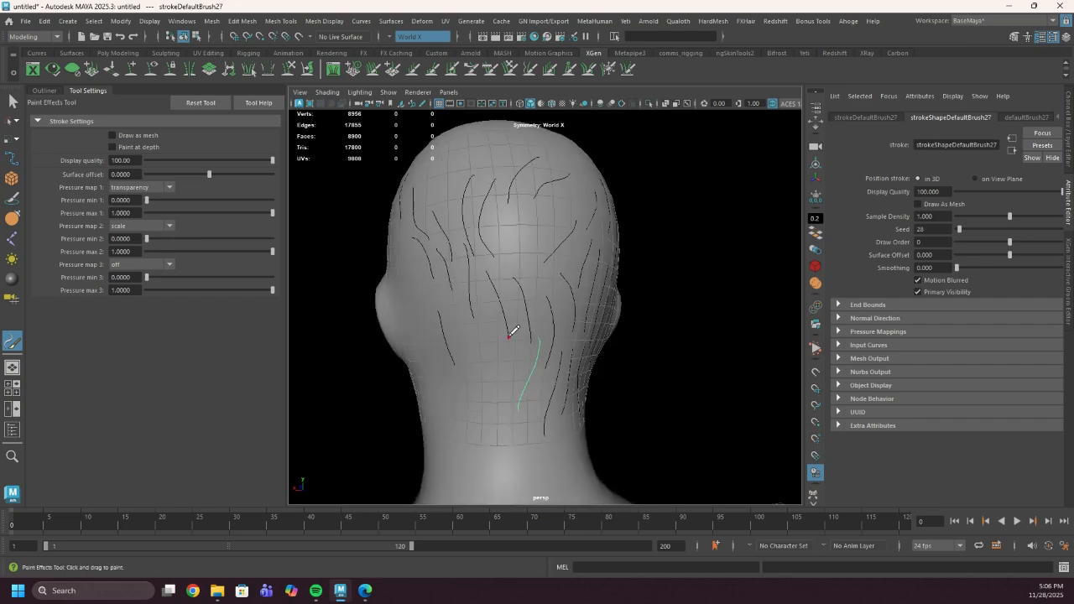
drag(518, 319, 506, 373)
mouse_move(489, 309)
mouse_down()
mouse_move(493, 380)
mouse_move(481, 410)
mouse_up()
drag(457, 303, 470, 359)
Step: Paint downward hair-flow strokes over the left rear of the head and above the left ear
alt+drag(470, 359, 545, 374)
mouse_move(493, 291)
mouse_down()
mouse_move(511, 438)
mouse_move(532, 217)
mouse_move(558, 353)
mouse_up()
alt+drag(499, 251, 527, 258)
drag(568, 202, 582, 278)
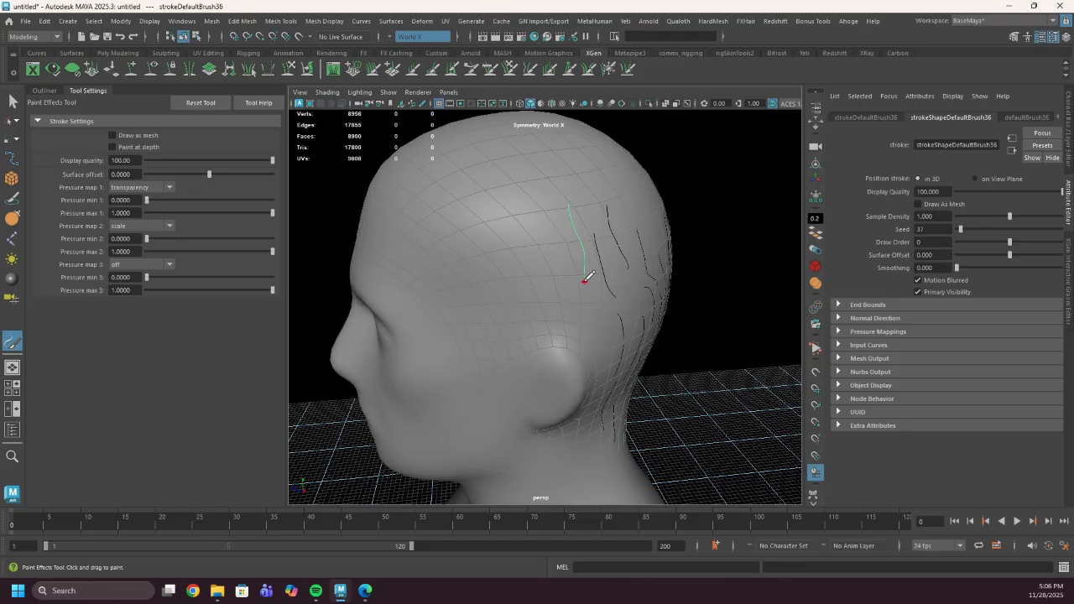
mouse_move(546, 227)
mouse_down()
mouse_move(563, 303)
mouse_move(613, 354)
mouse_up()
Step: Fill gaps across the back of the head with downward strokes, continuing behind the right ear to the nape hairline
alt+drag(623, 315, 558, 298)
drag(547, 211, 571, 252)
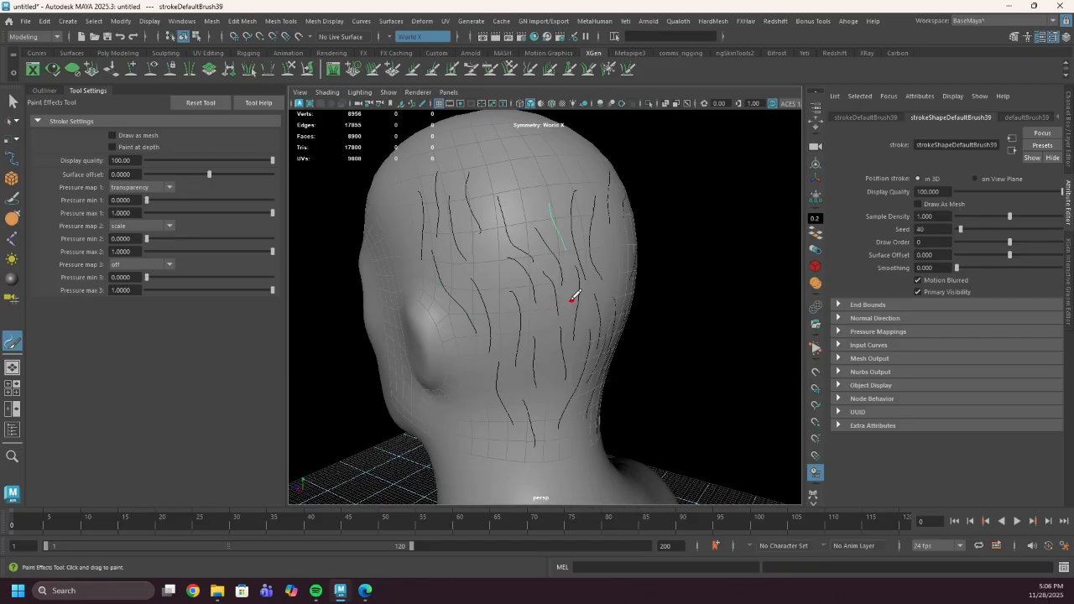
mouse_move(573, 289)
mouse_down()
mouse_move(576, 319)
mouse_move(596, 286)
mouse_up()
mouse_move(549, 240)
mouse_down()
mouse_move(597, 317)
mouse_move(647, 282)
mouse_move(551, 208)
mouse_move(531, 273)
mouse_up()
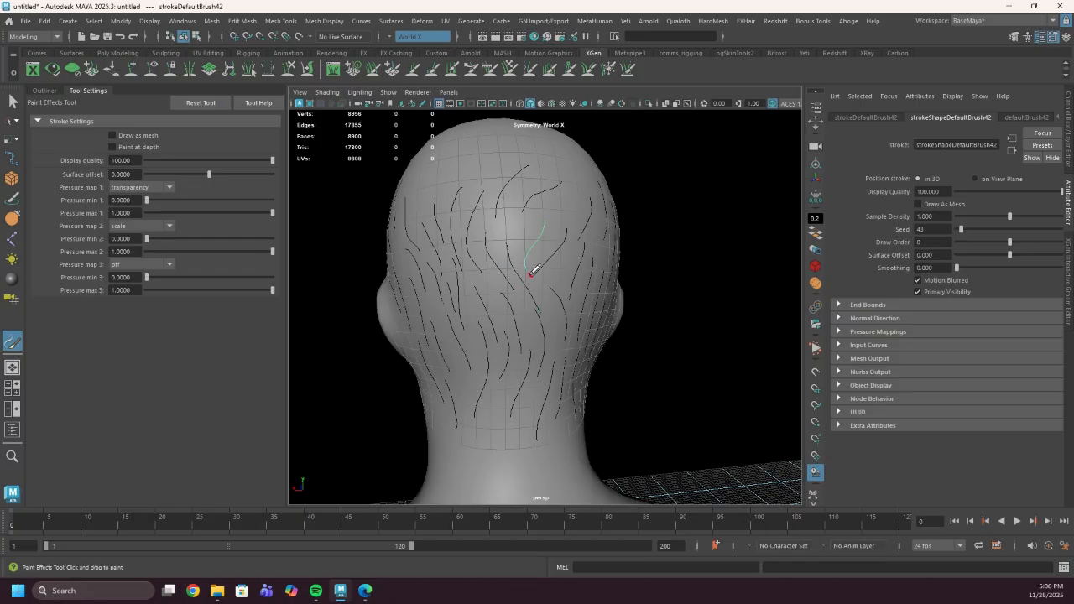
mouse_move(536, 209)
mouse_down()
mouse_move(525, 252)
mouse_move(563, 240)
mouse_move(527, 242)
mouse_move(515, 261)
mouse_move(548, 254)
mouse_up()
mouse_move(637, 256)
alt+mouse_down()
mouse_move(585, 231)
mouse_move(541, 271)
mouse_move(576, 403)
alt+mouse_up()
mouse_move(524, 369)
mouse_down()
mouse_move(576, 419)
mouse_move(679, 355)
mouse_up()
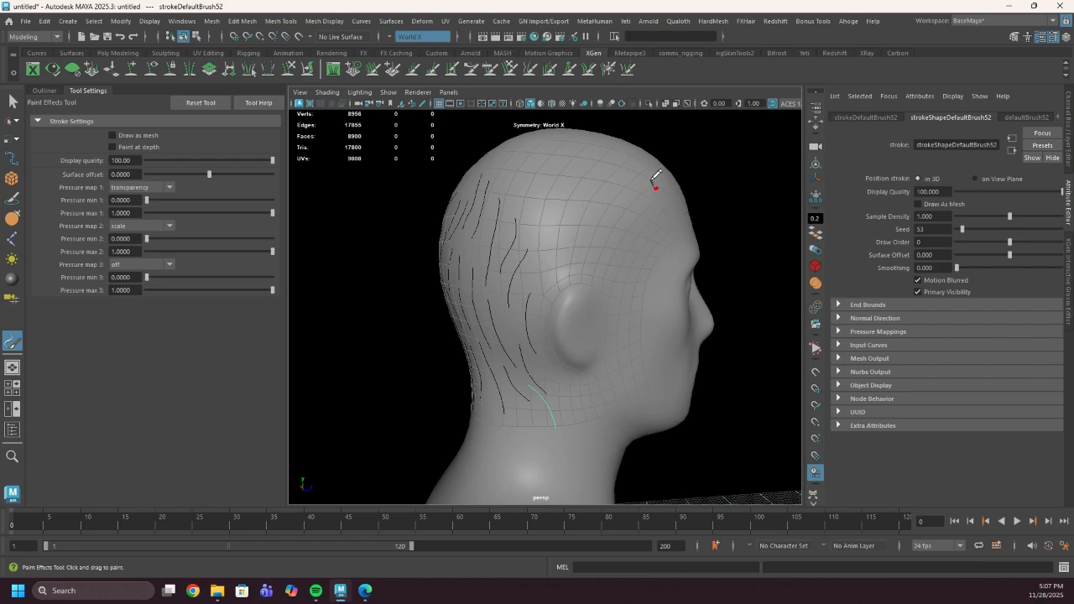
drag(652, 182, 607, 148)
alt+drag(690, 161, 661, 181)
key(ctrl+z)
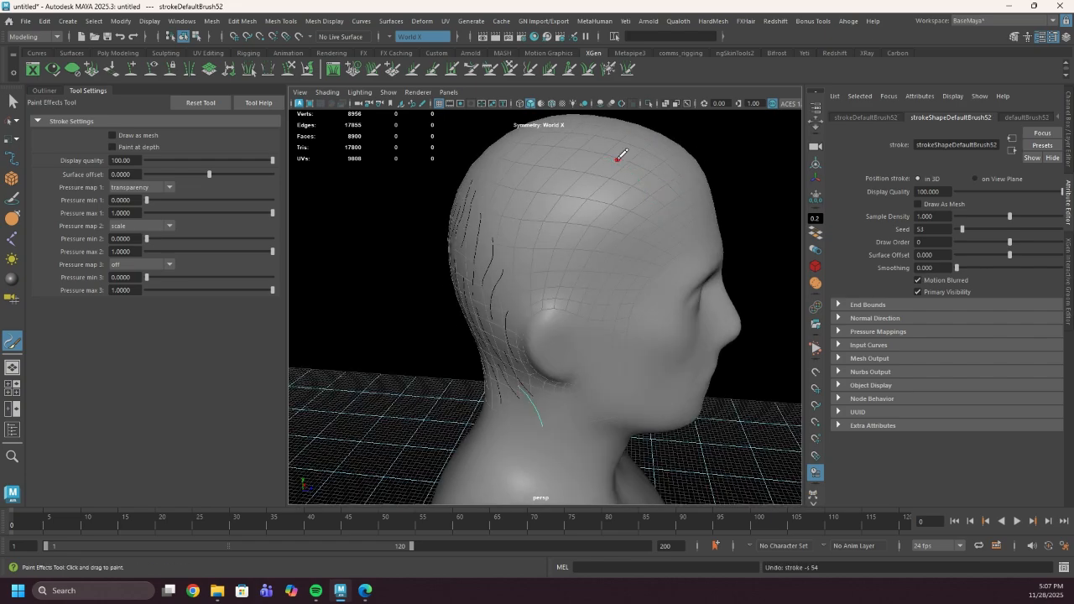
Step: Paint downward strokes above the right ear and in front of it along the sideburn area
mouse_move(635, 143)
alt+mouse_down()
mouse_move(748, 173)
mouse_move(827, 158)
alt+mouse_up()
drag(568, 201, 566, 256)
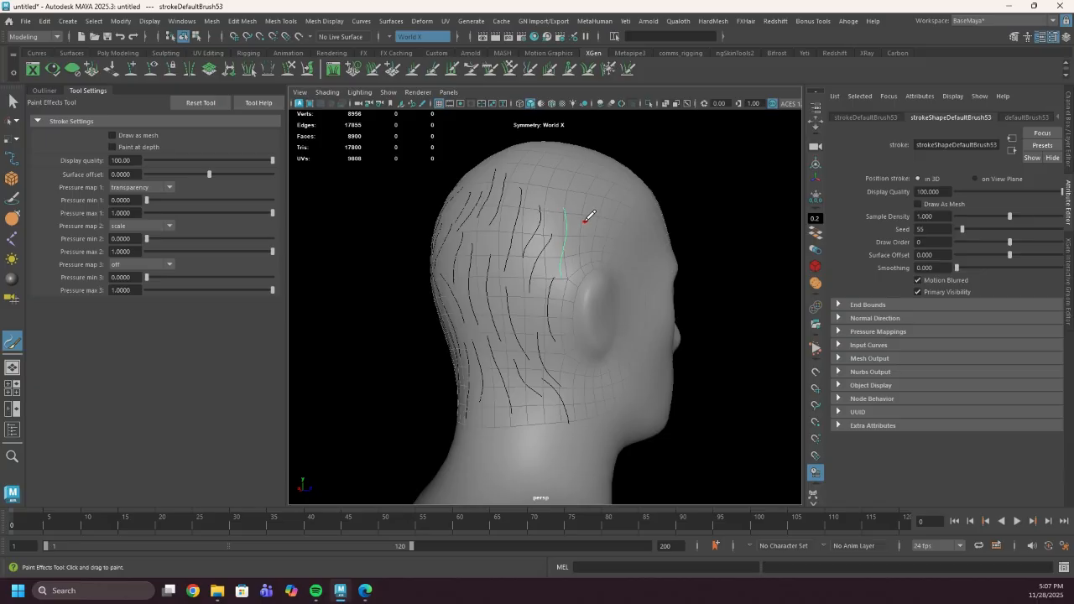
mouse_move(586, 220)
mouse_down()
mouse_move(581, 278)
mouse_move(609, 260)
mouse_move(610, 270)
mouse_up()
mouse_move(690, 220)
alt+mouse_down()
mouse_move(649, 223)
mouse_move(613, 294)
alt+mouse_up()
mouse_move(613, 249)
mouse_down()
mouse_move(611, 329)
mouse_move(626, 335)
mouse_move(646, 393)
mouse_up()
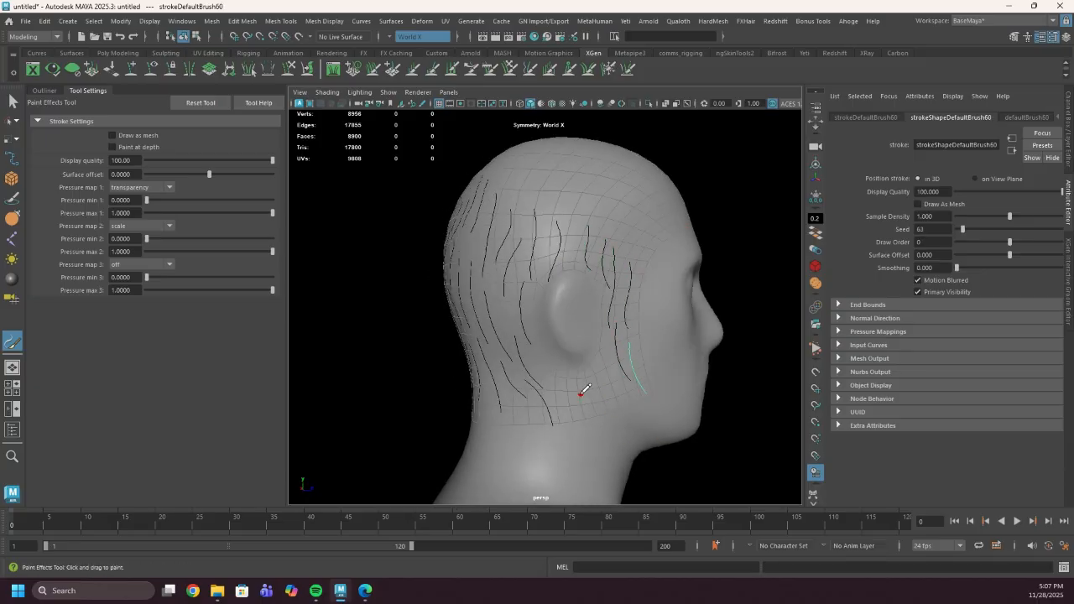
Step: Add downward strokes over the right rear and upper middle of the back of the head, undoing the last stroke
alt+drag(556, 360, 638, 362)
drag(553, 228, 551, 319)
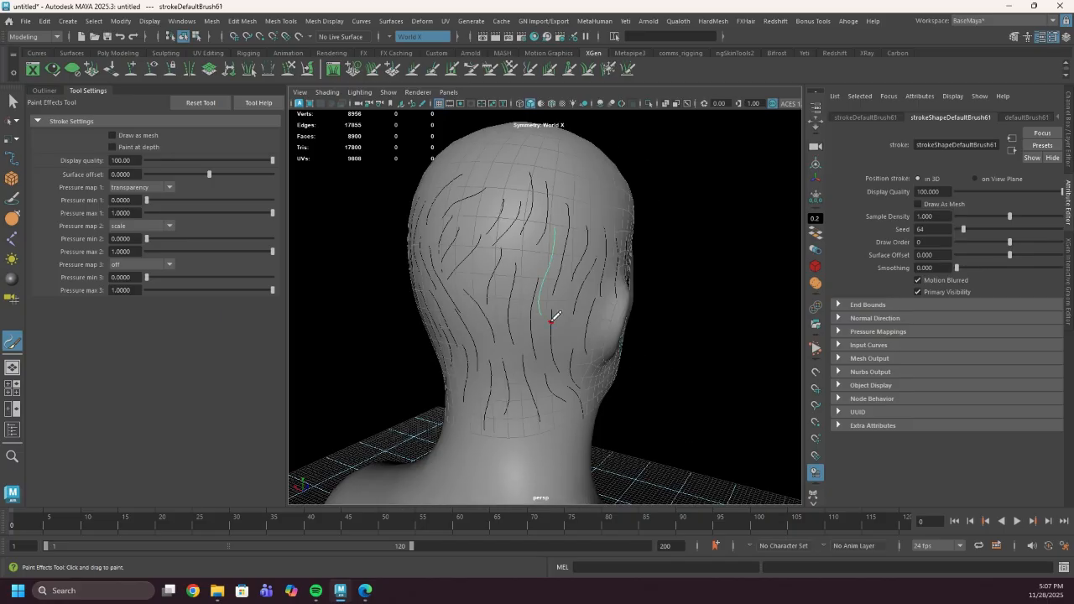
mouse_move(537, 223)
mouse_down()
mouse_move(523, 302)
mouse_move(578, 256)
mouse_up()
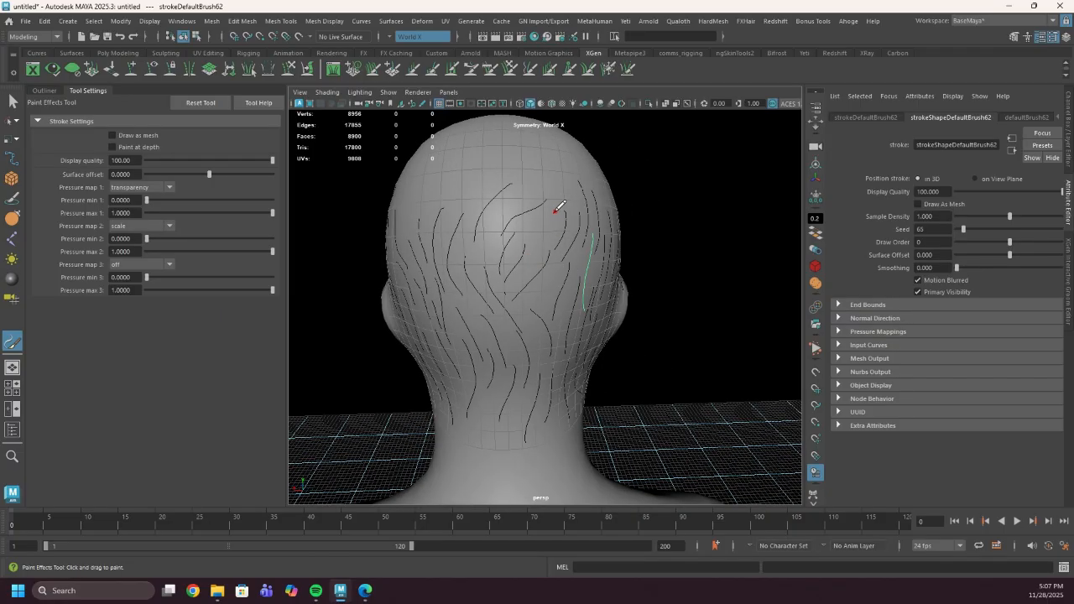
drag(555, 209, 520, 294)
drag(568, 233, 553, 315)
mouse_move(550, 248)
alt+mouse_down()
mouse_move(548, 196)
mouse_move(521, 255)
alt+mouse_up()
mouse_move(521, 255)
alt+mouse_down()
mouse_move(491, 240)
mouse_move(585, 170)
mouse_move(566, 287)
alt+mouse_up()
key(ctrl+z)
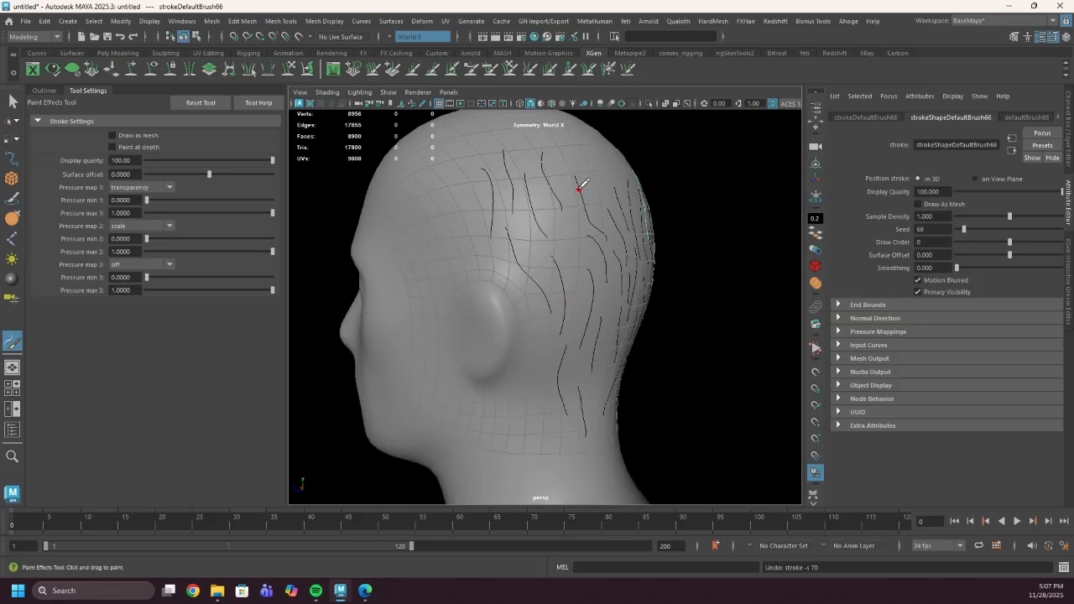
Step: Fill the area above and behind the left ear with hair-flow strokes, then leave the Paint Effects tool and clear the selection
drag(569, 190, 569, 260)
drag(553, 220, 572, 301)
drag(529, 242, 553, 292)
mouse_move(498, 240)
mouse_down()
mouse_move(536, 348)
mouse_move(498, 283)
mouse_up()
mouse_move(514, 220)
mouse_down()
mouse_move(525, 297)
mouse_move(558, 216)
mouse_up()
drag(466, 222, 492, 270)
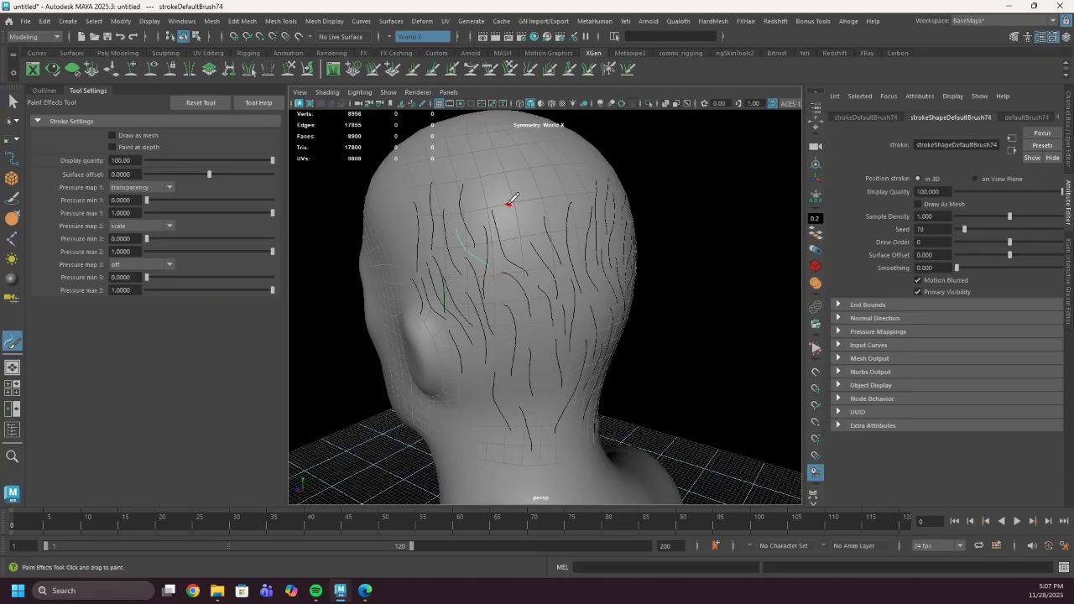
drag(534, 204, 547, 267)
key(w)
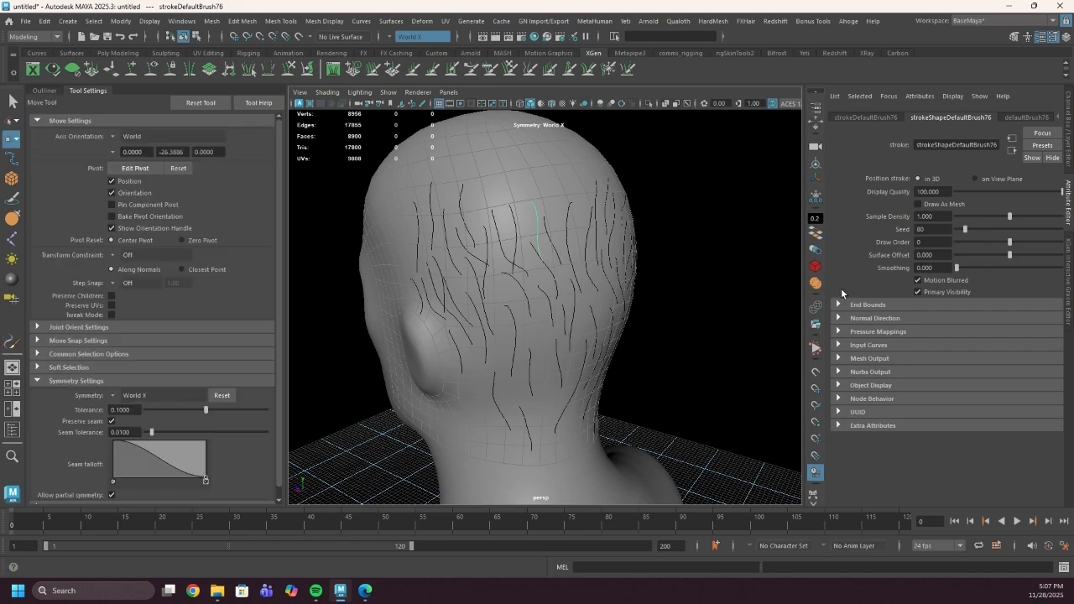
click(666, 391)
scroll(502, 252, down, 3)
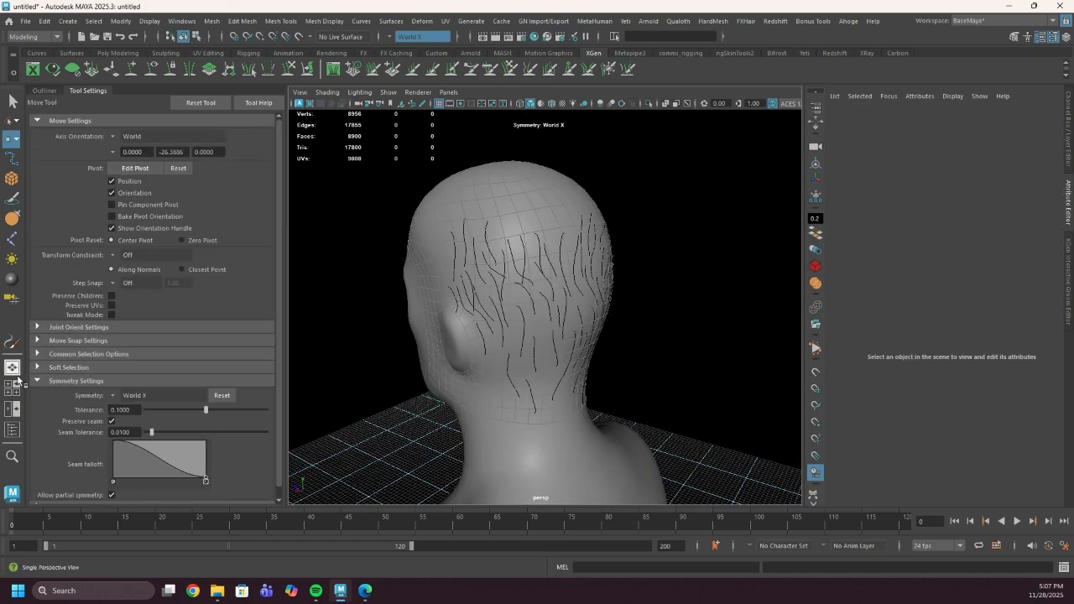
Step: Convert strokeDefaultBrush1 through strokeDefaultBrush76 from Paint Effects to curves with Hide strokes off
click(12, 429)
click(82, 194)
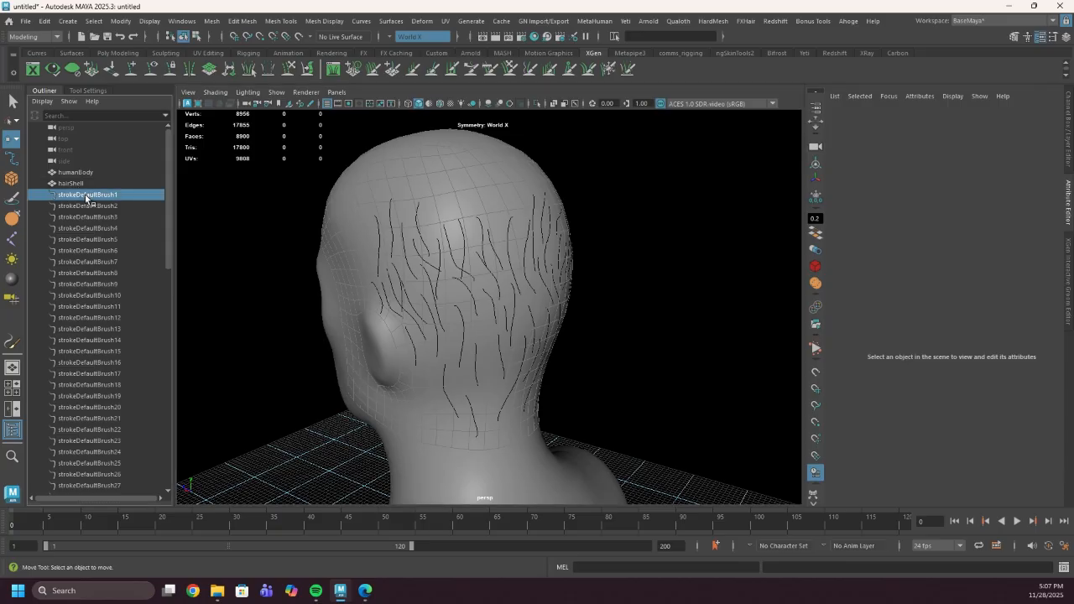
scroll(116, 252, down, 15)
shift+click(104, 463)
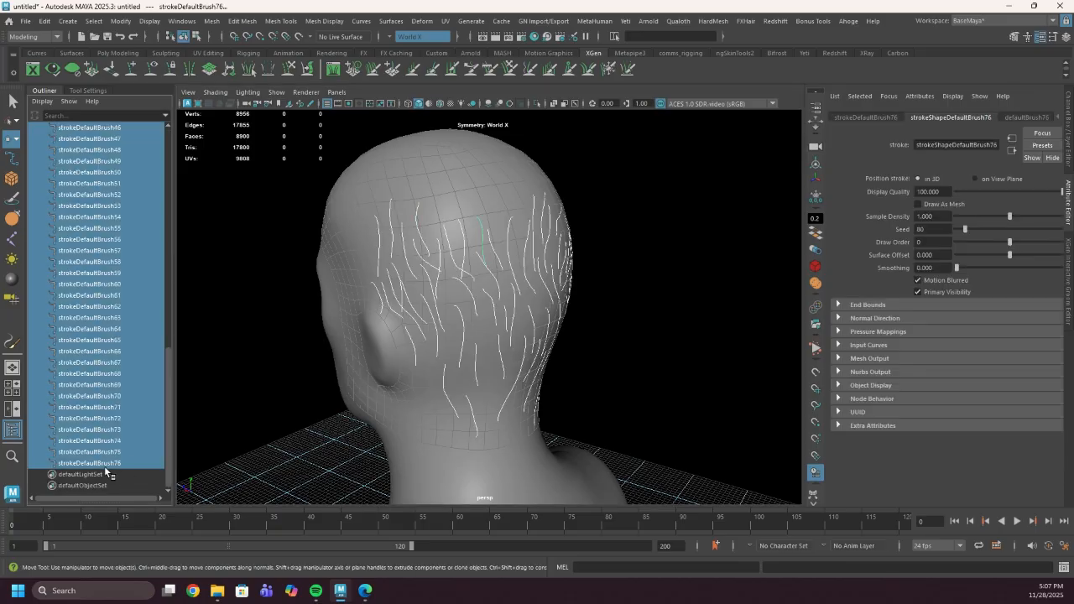
mouse_move(717, 317)
alt+mouse_down()
mouse_move(662, 310)
mouse_move(590, 343)
mouse_move(504, 336)
alt+mouse_up()
scroll(504, 336, up, 3)
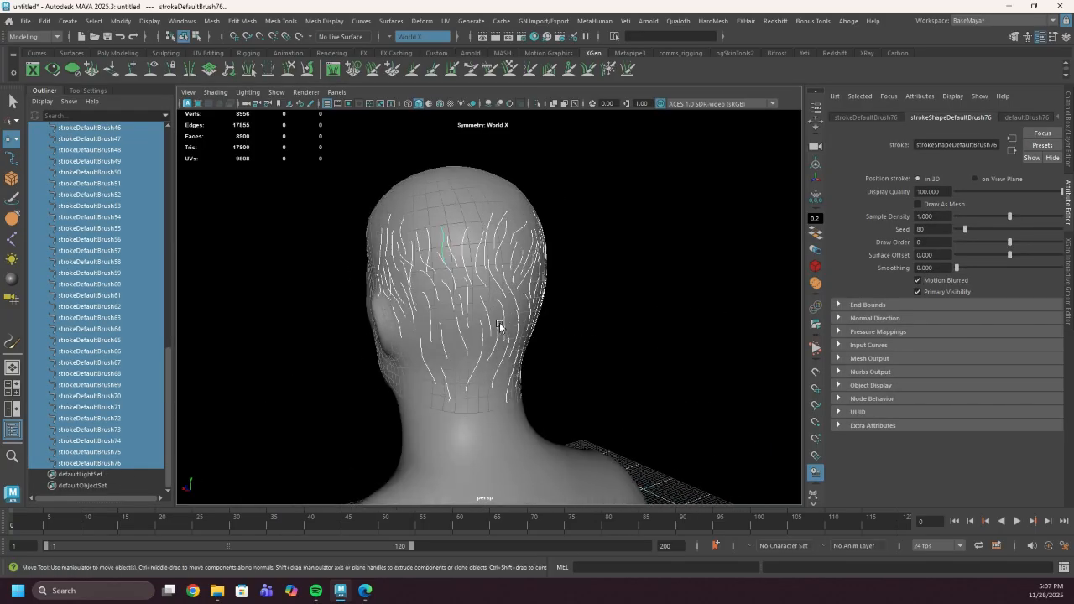
click(122, 21)
mouse_move(204, 326)
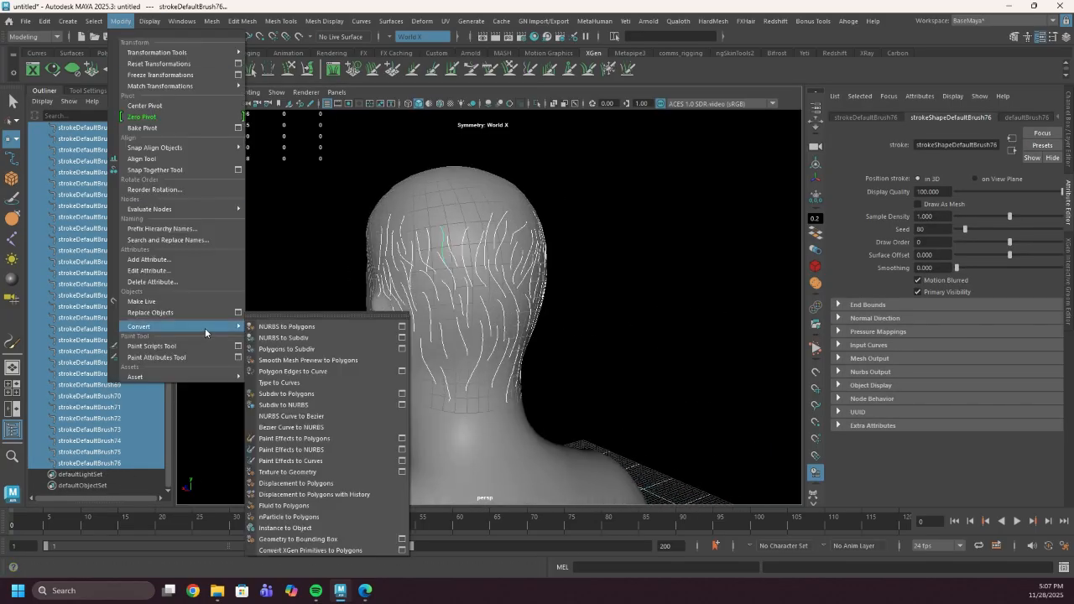
click(395, 463)
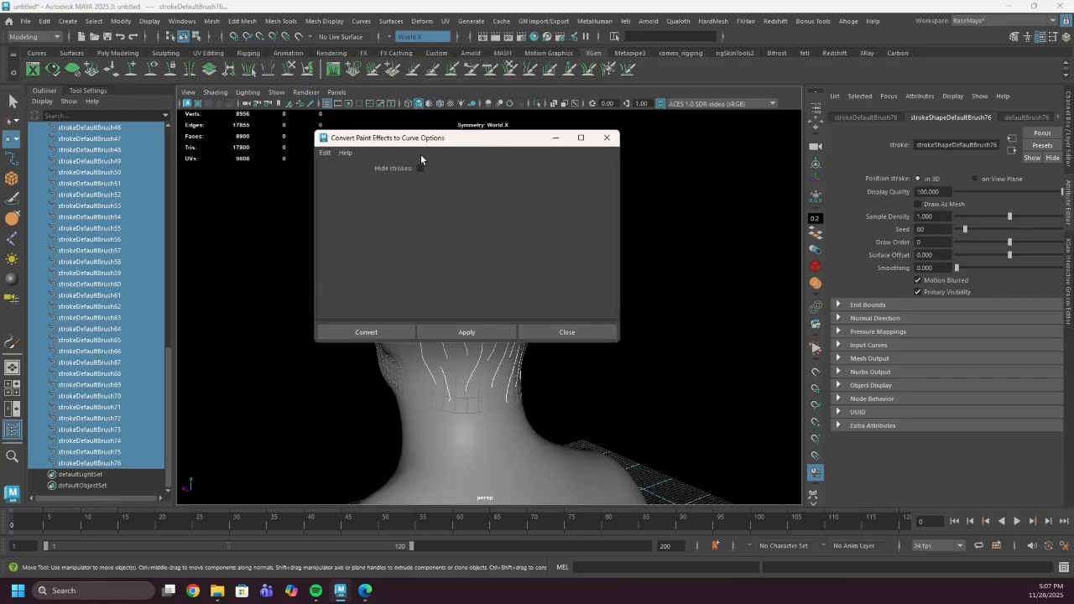
click(369, 332)
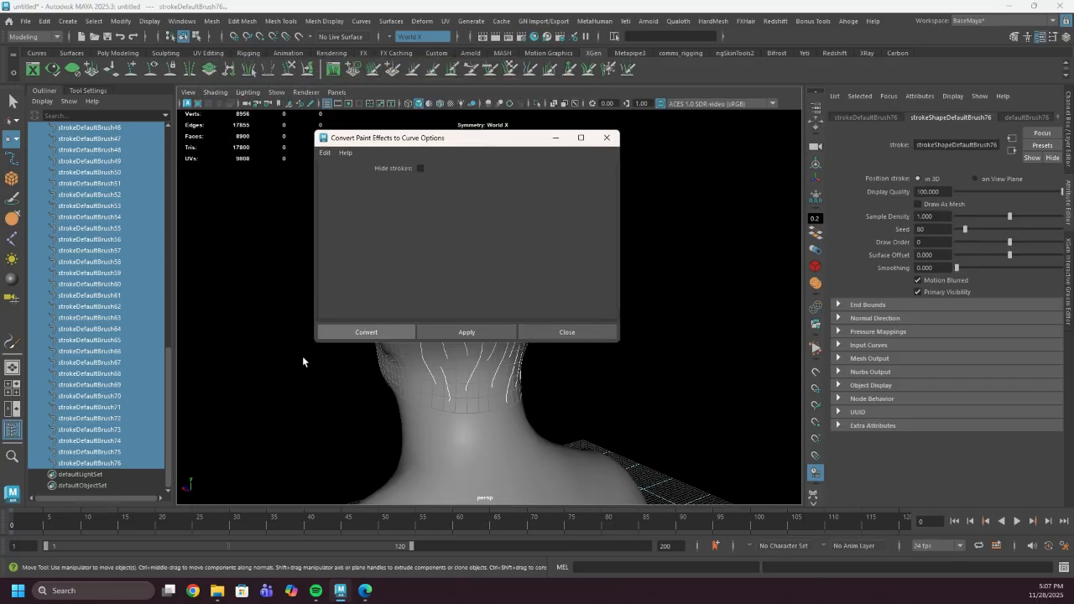
Step: Isolate the converted stroke curves and gather all of them into one new group
click(121, 475)
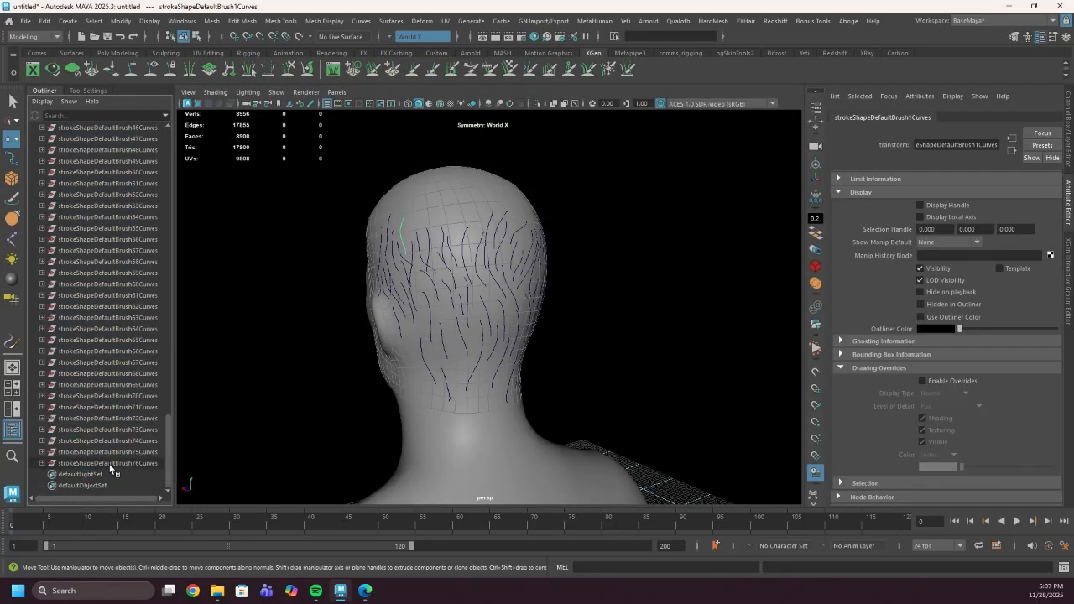
shift+click(113, 461)
key(ctrl+1)
click(327, 438)
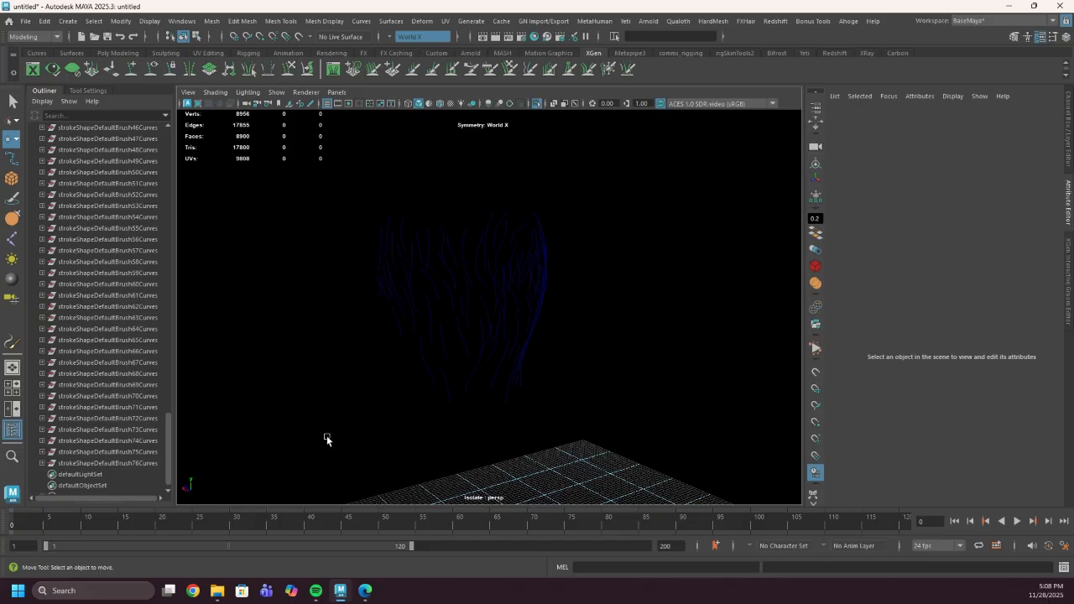
drag(327, 438, 709, 163)
key(ctrl+g)
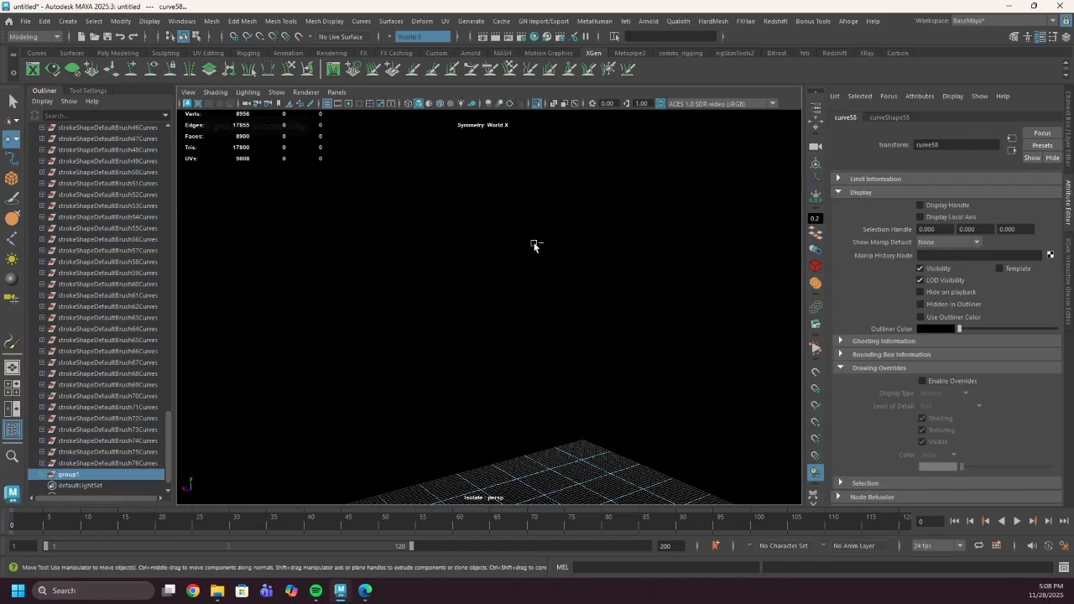
Step: Delete the original brush strokes and their leftover curve groups, and show the whole scene again
click(132, 462)
scroll(118, 403, up, 20)
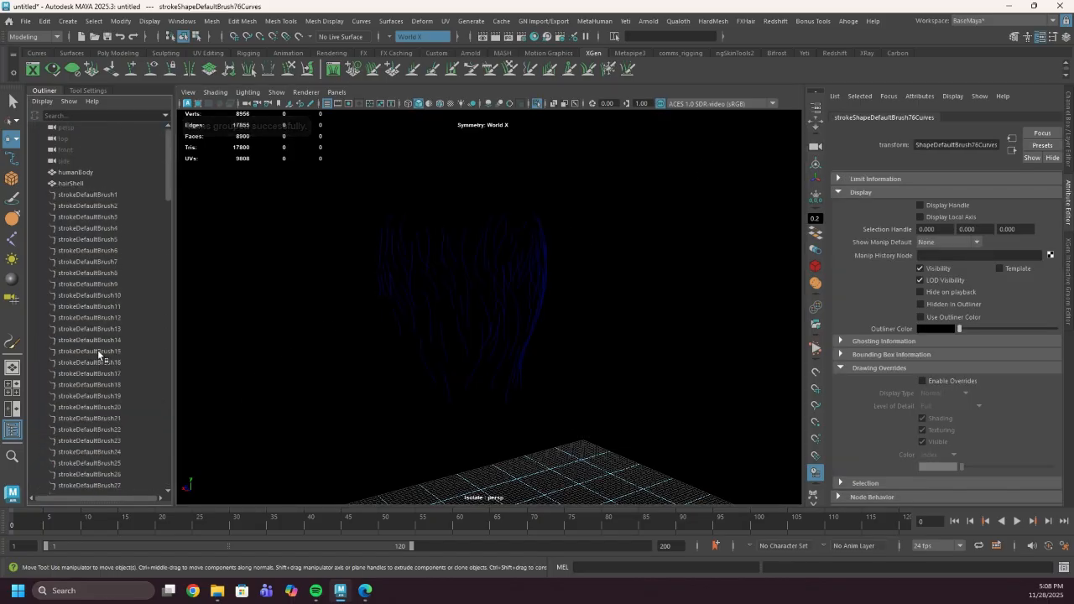
shift+click(131, 197)
key(Delete)
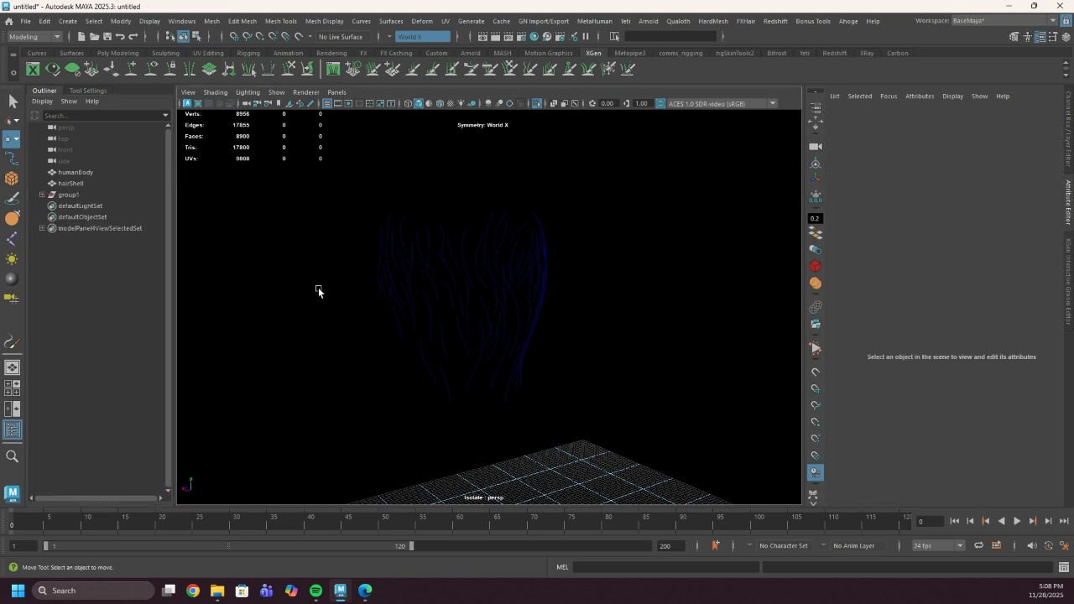
key(ctrl+1)
alt+drag(326, 283, 570, 256)
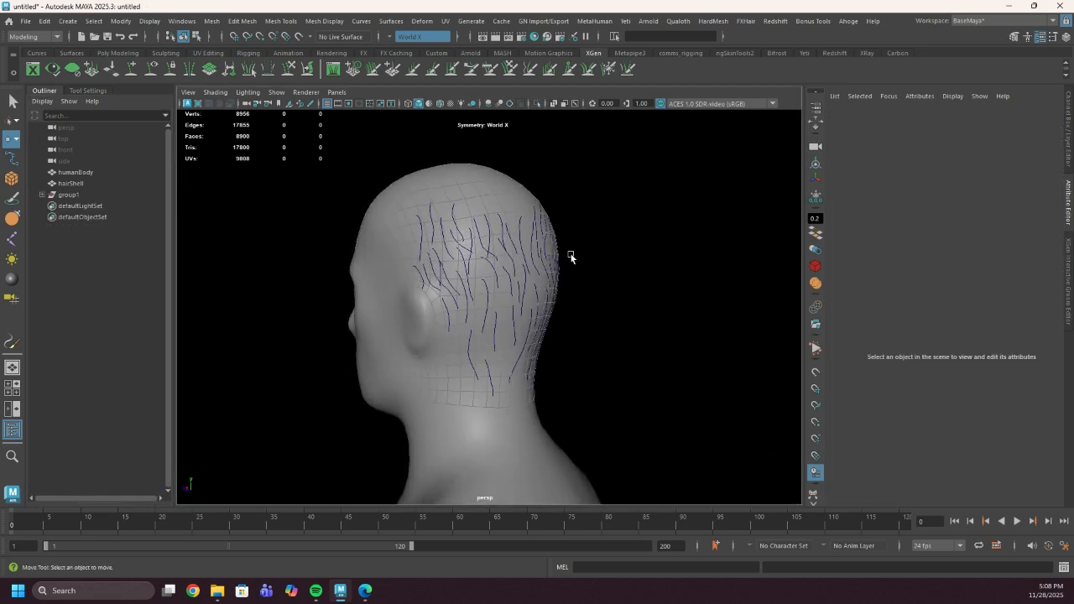
Step: Rebuild all curves in group1 as uniform cubic curves with 8 spans, keeping the ends and not the originals
click(69, 194)
click(41, 194)
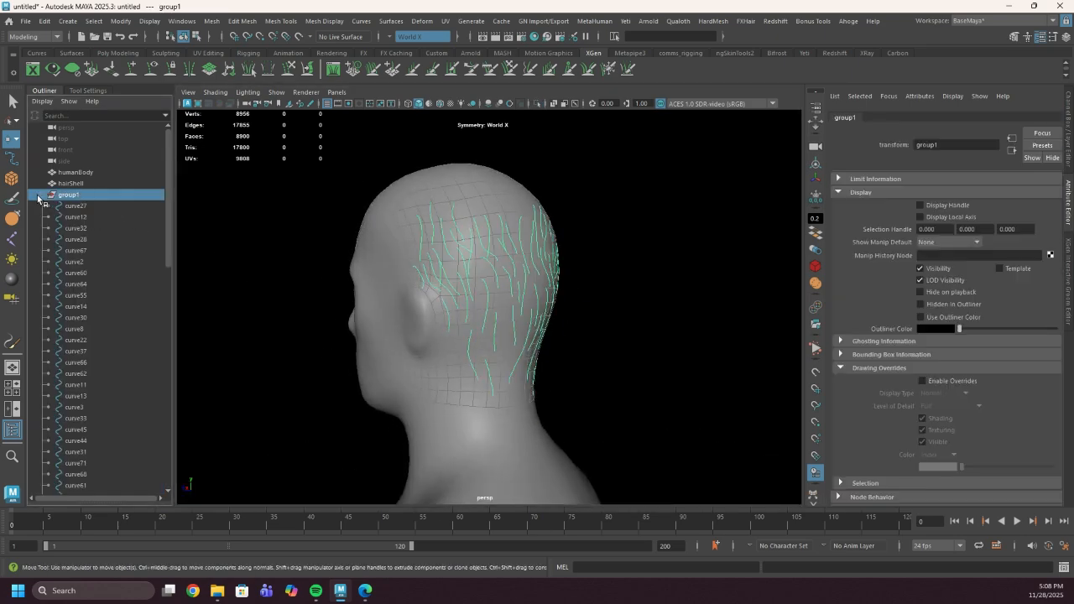
click(74, 206)
scroll(101, 336, down, 15)
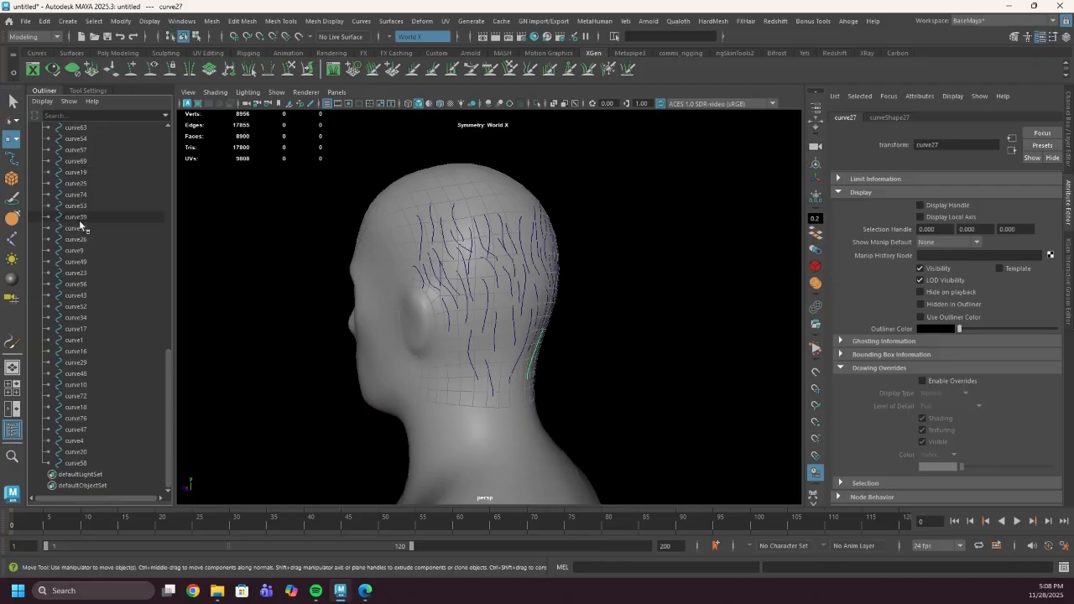
shift+click(126, 461)
alt+drag(758, 159, 685, 211)
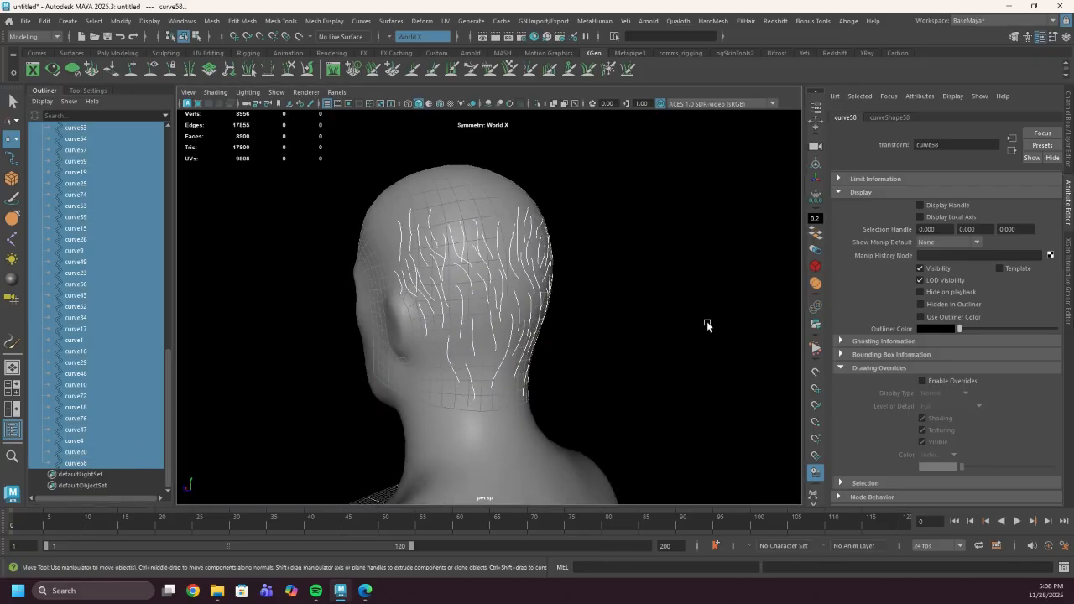
key(space)
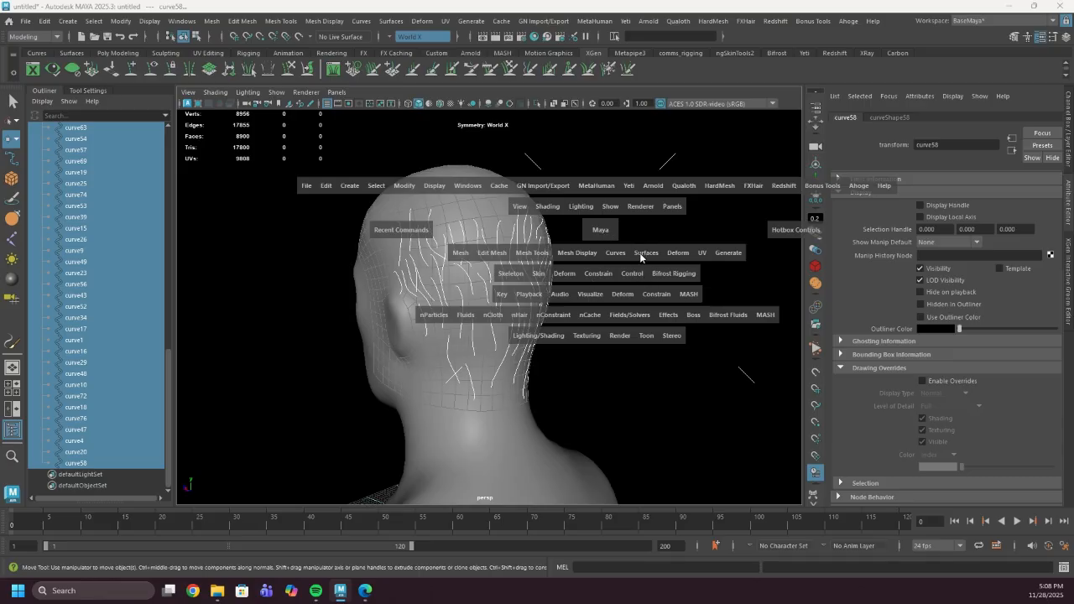
click(616, 253)
click(725, 589)
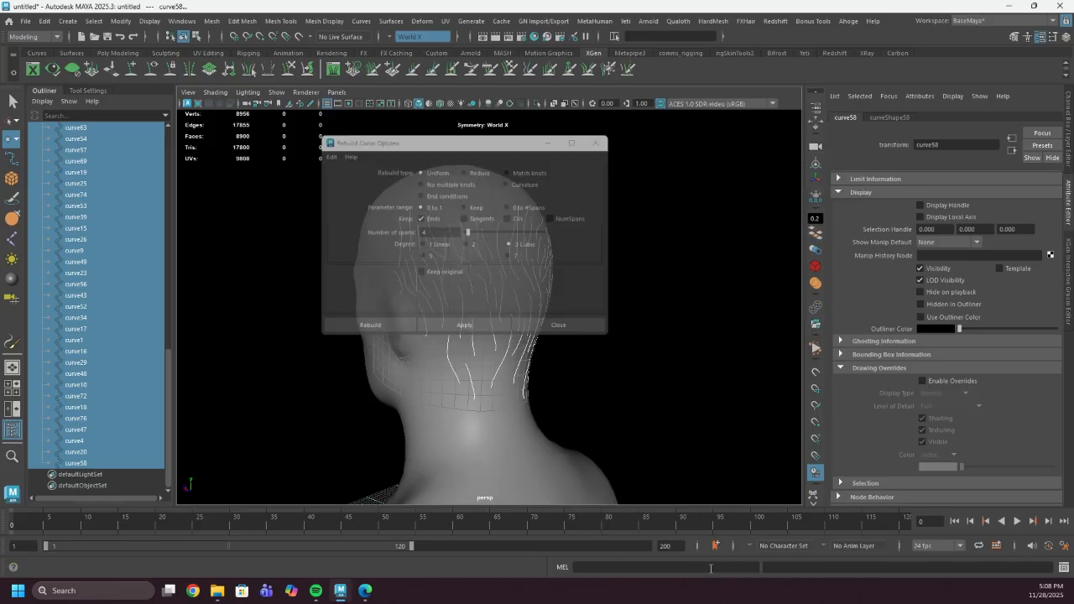
click(454, 232)
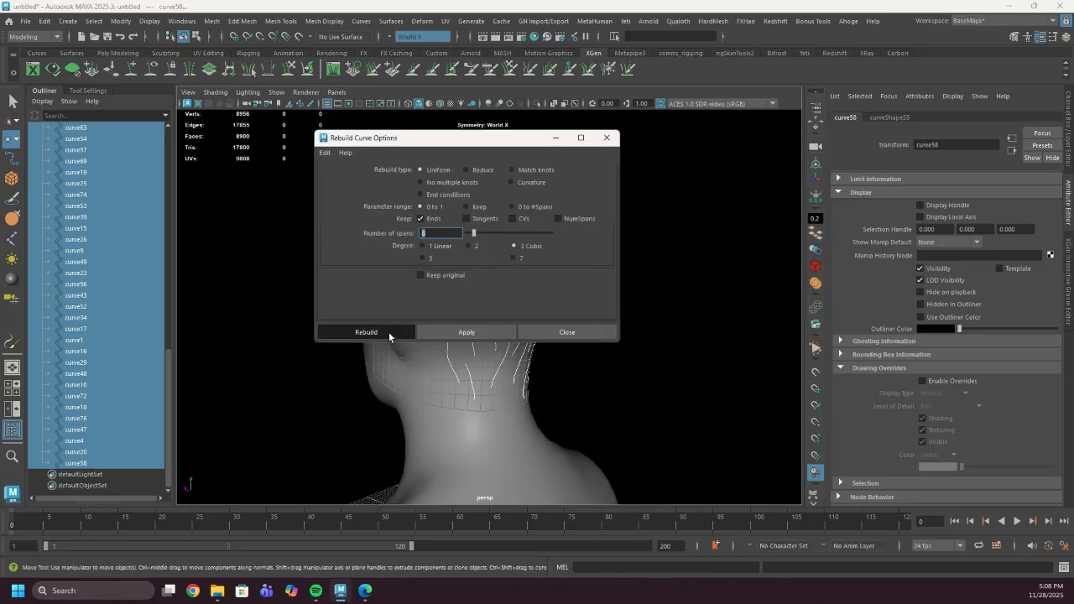
click(347, 331)
Step: Examine the rebuilt curves and their pivot location on the full figure, including curve58
right_click(625, 249)
right_drag(625, 249, 540, 247)
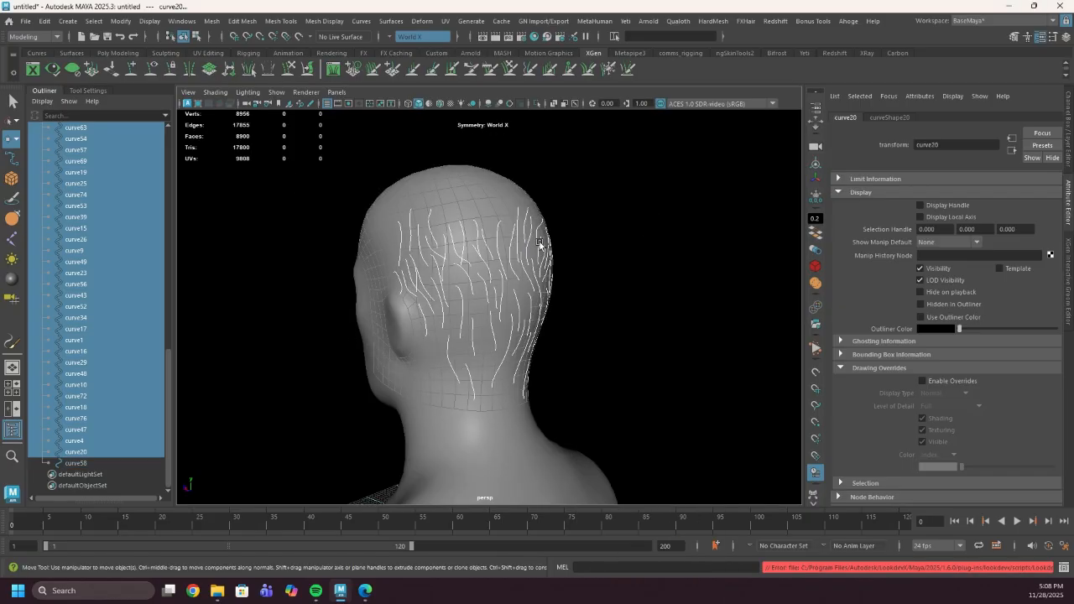
scroll(540, 245, down, 10)
alt+drag(540, 245, 489, 339)
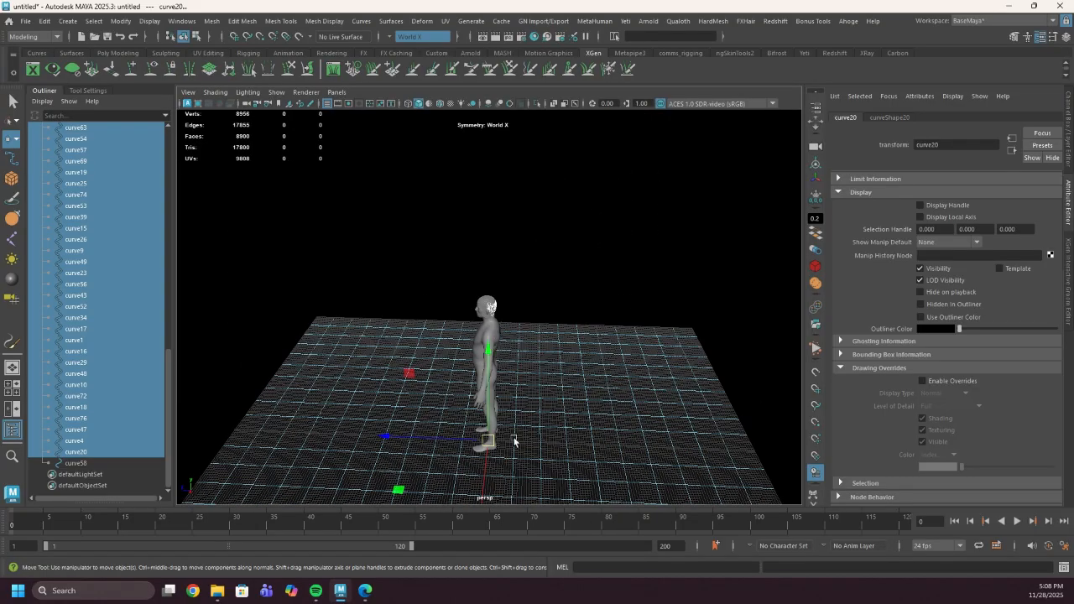
scroll(510, 444, up, 5)
alt+drag(545, 378, 475, 419)
alt+middle_drag(475, 419, 477, 384)
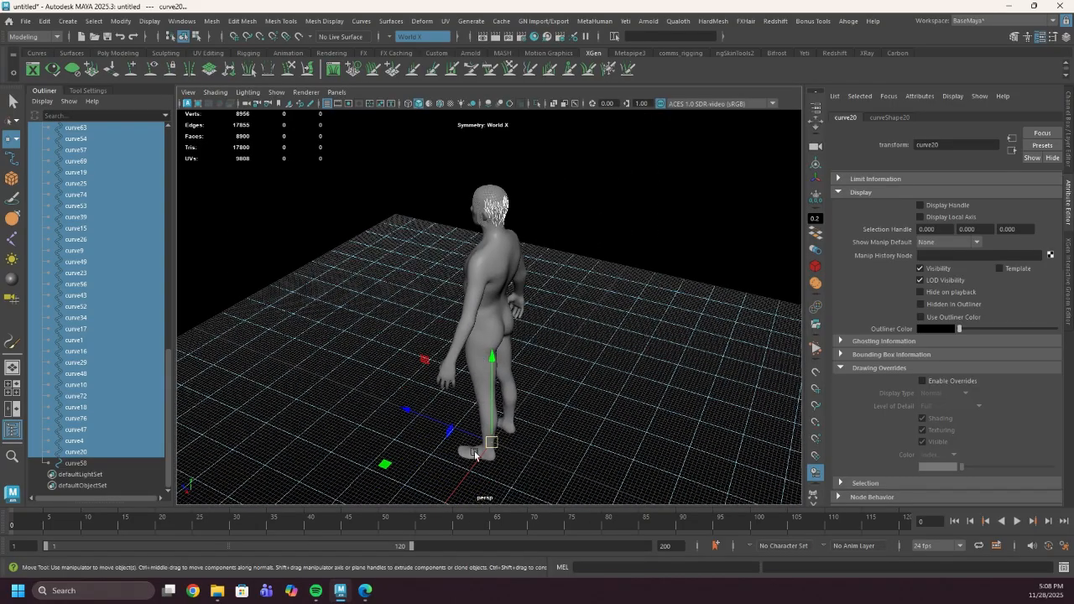
click(74, 463)
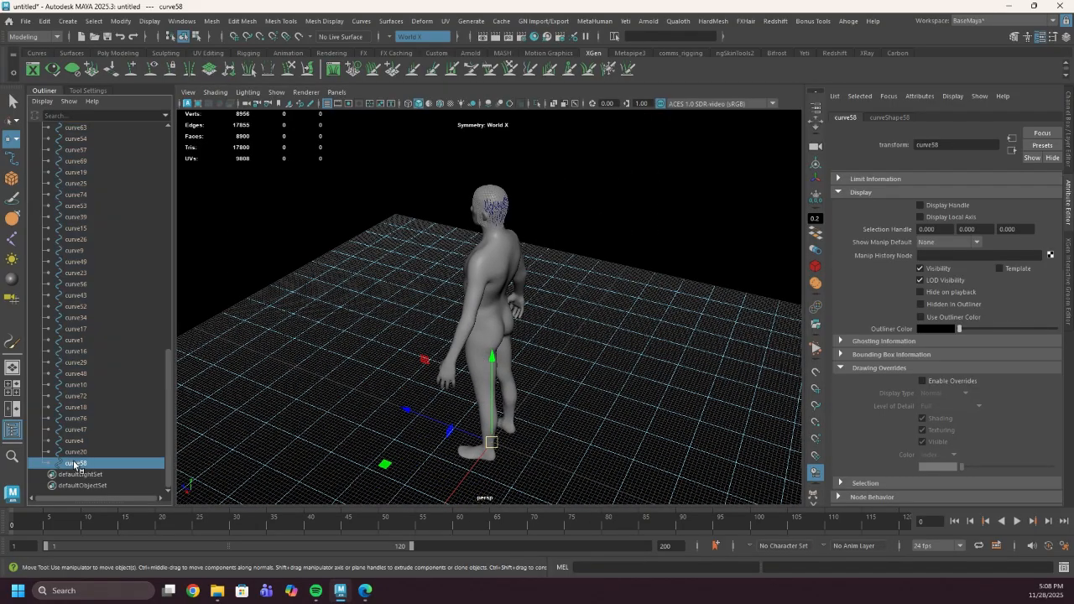
Step: Select all the individual curves inside group1, from curve27 to curve58
alt+drag(510, 385, 319, 373)
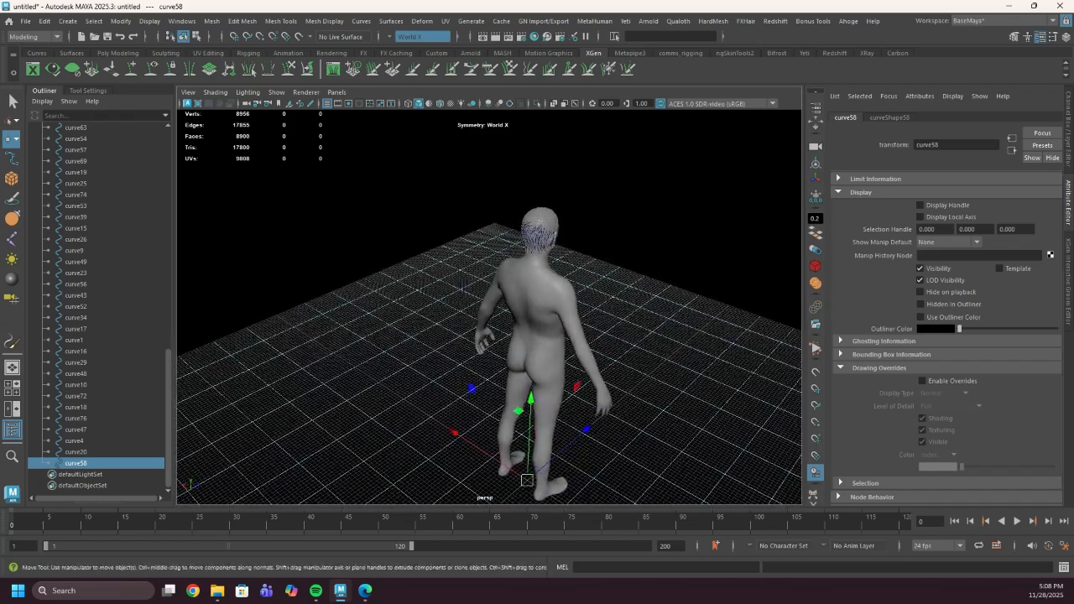
scroll(151, 311, up, 15)
click(101, 197)
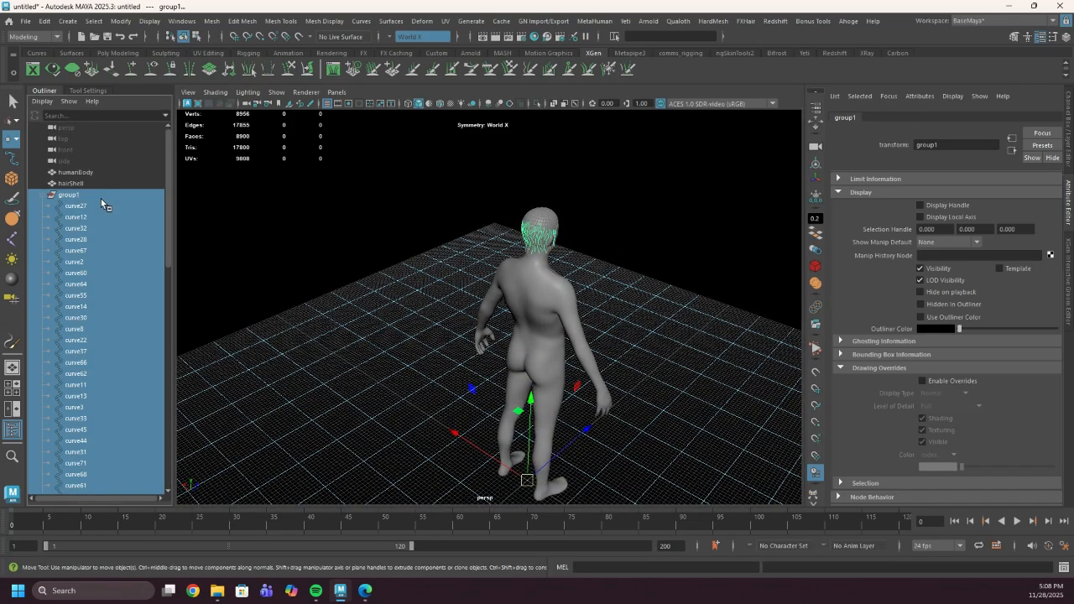
click(95, 206)
scroll(88, 336, down, 15)
shift+click(76, 463)
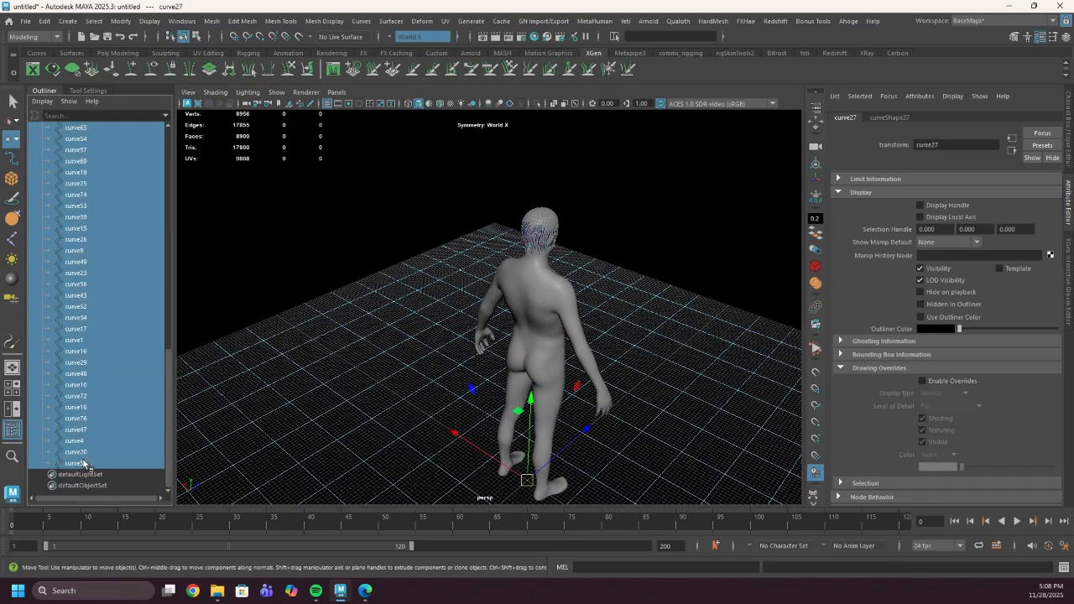
Step: Rebuild the selected curves as uniform cubic curves with 4 spans, keeping the ends and not the originals
key(space)
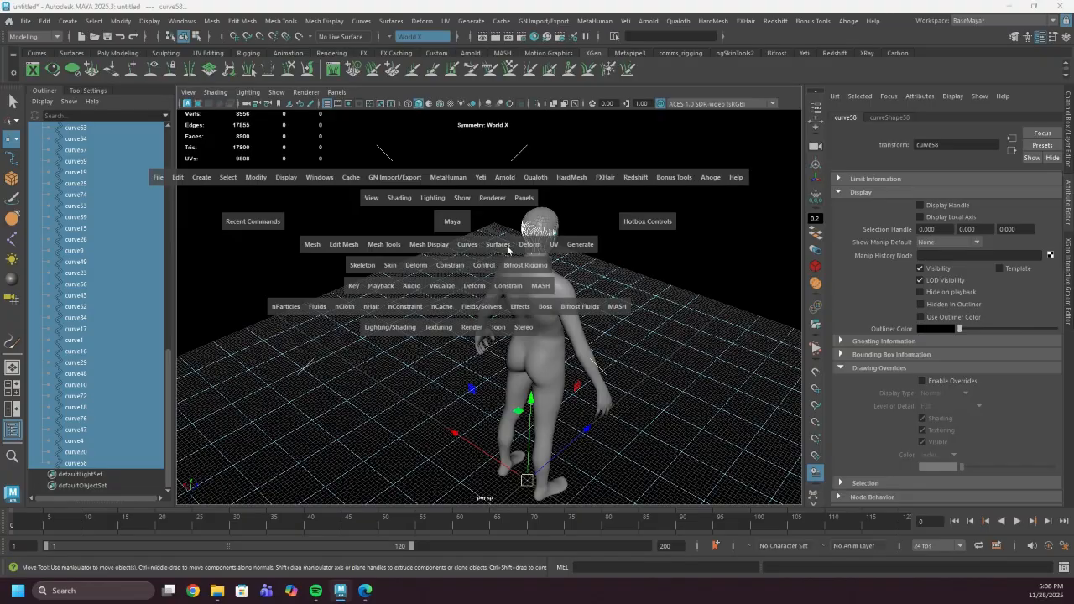
click(466, 244)
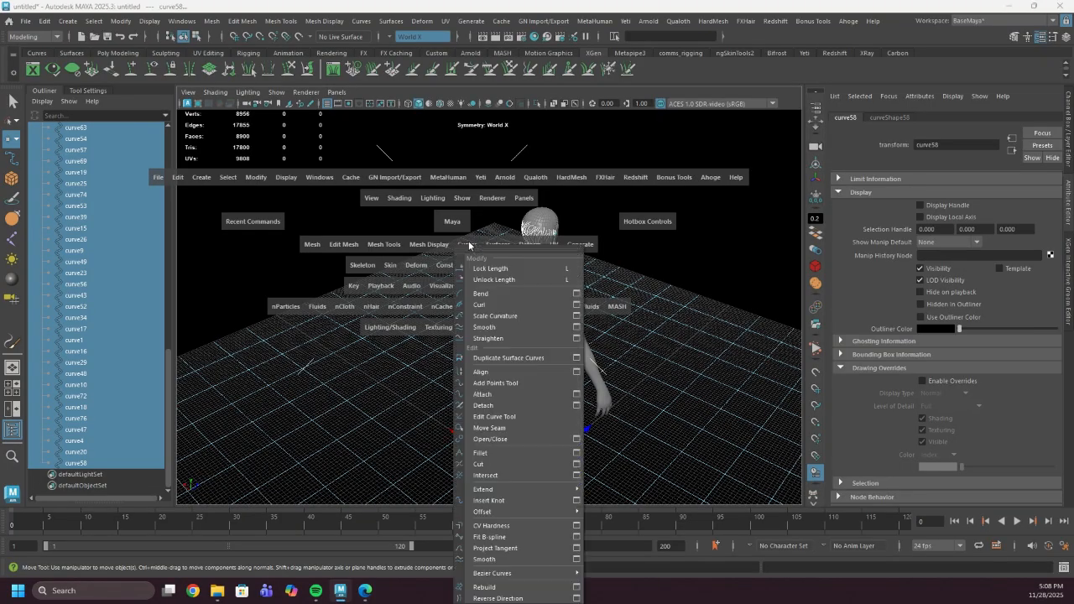
click(577, 588)
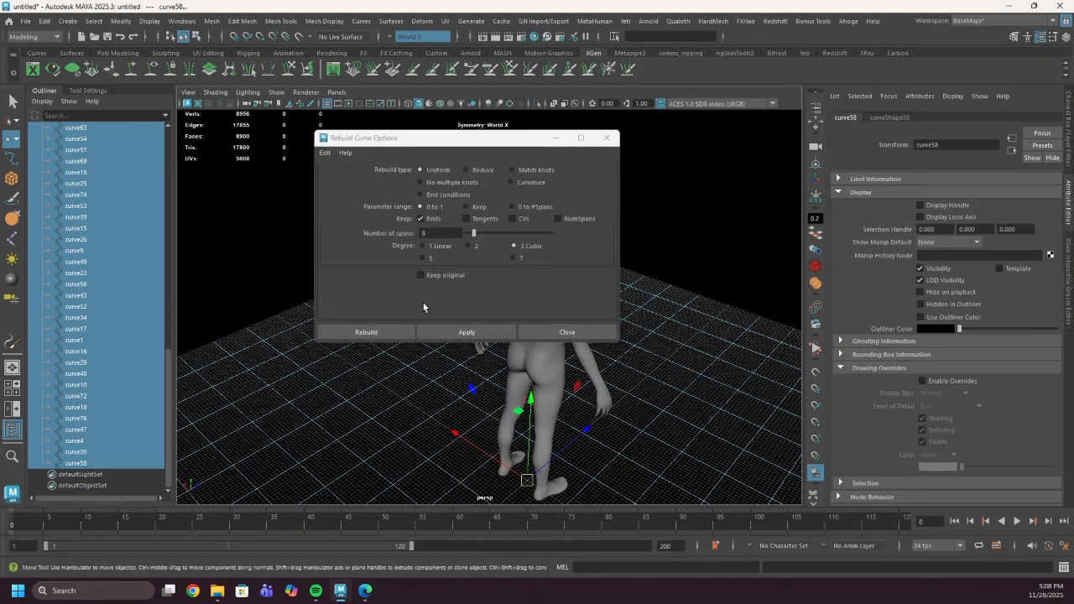
double_click(429, 234)
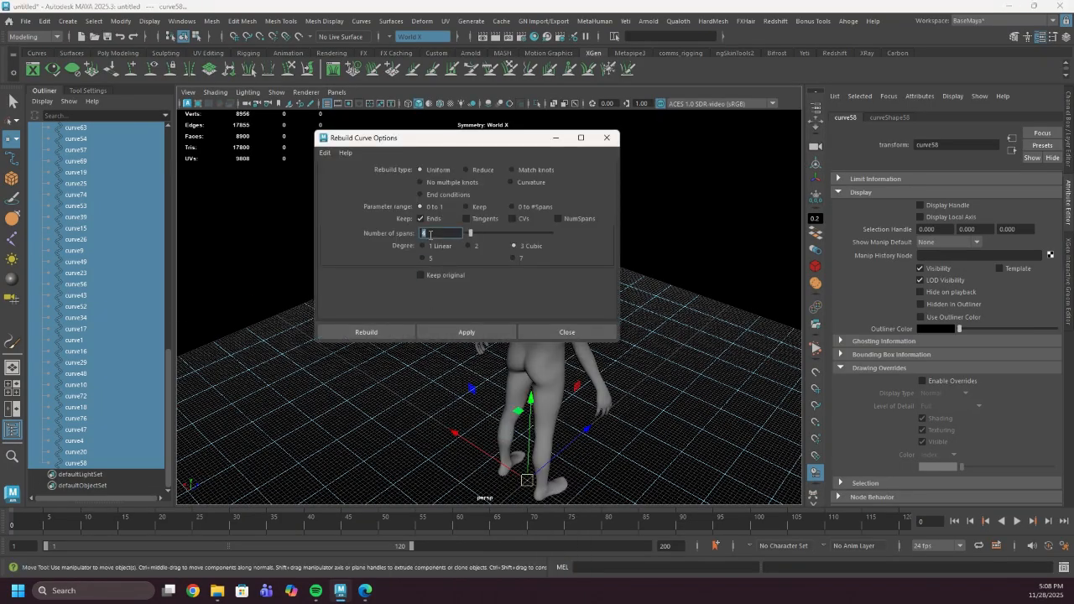
drag(477, 141, 340, 142)
scroll(672, 227, up, 6)
alt+middle_drag(672, 226, 584, 364)
scroll(584, 364, up, 5)
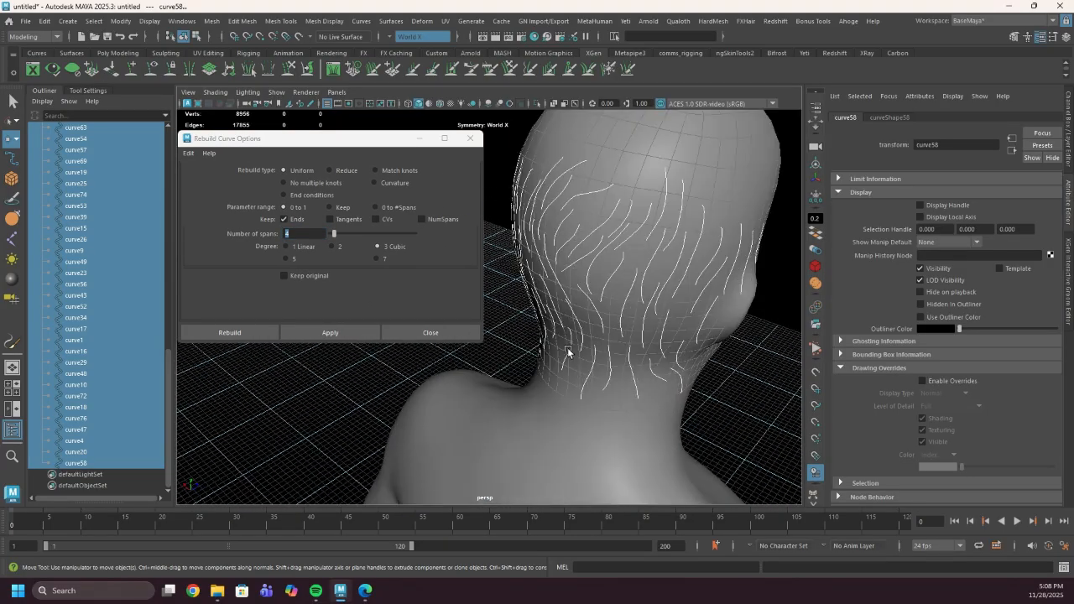
click(321, 331)
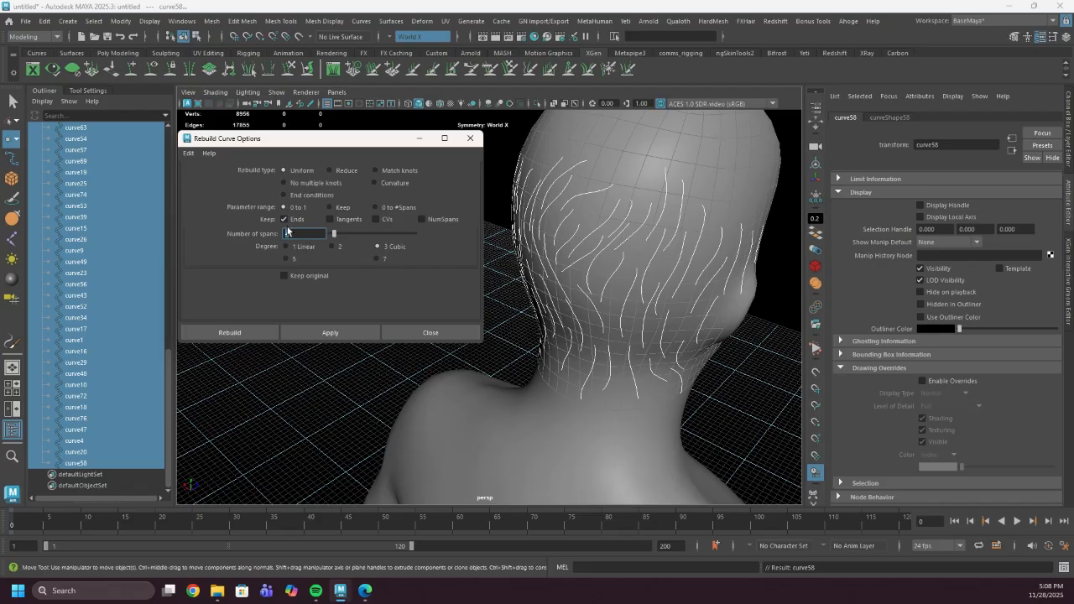
Step: Rebuild the same curves with the number of spans set to 8 and close the rebuild options
text(6)
key(Return)
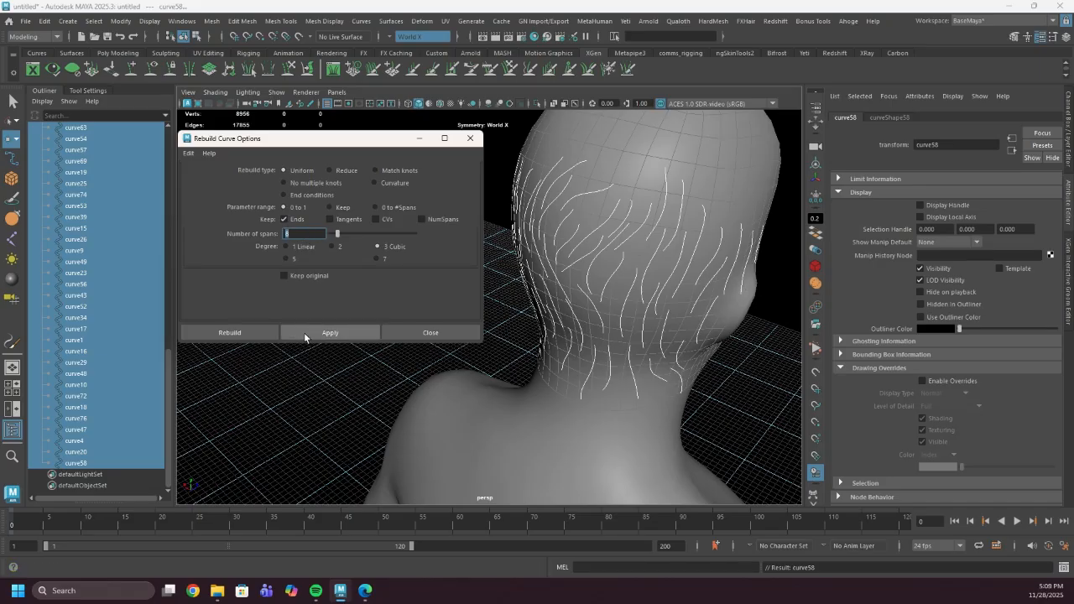
click(467, 331)
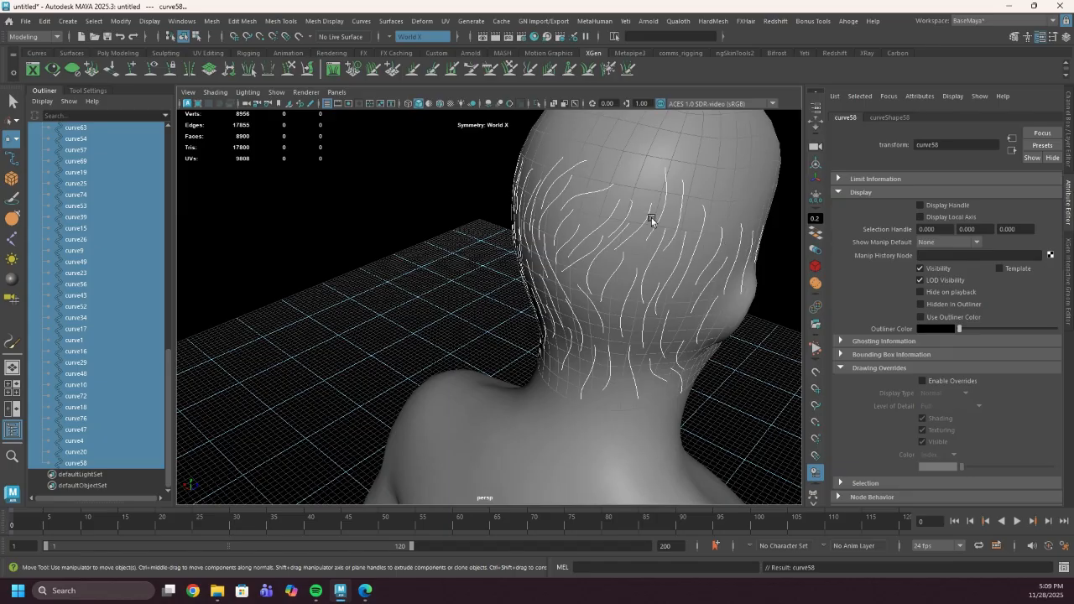
right_drag(651, 220, 577, 238)
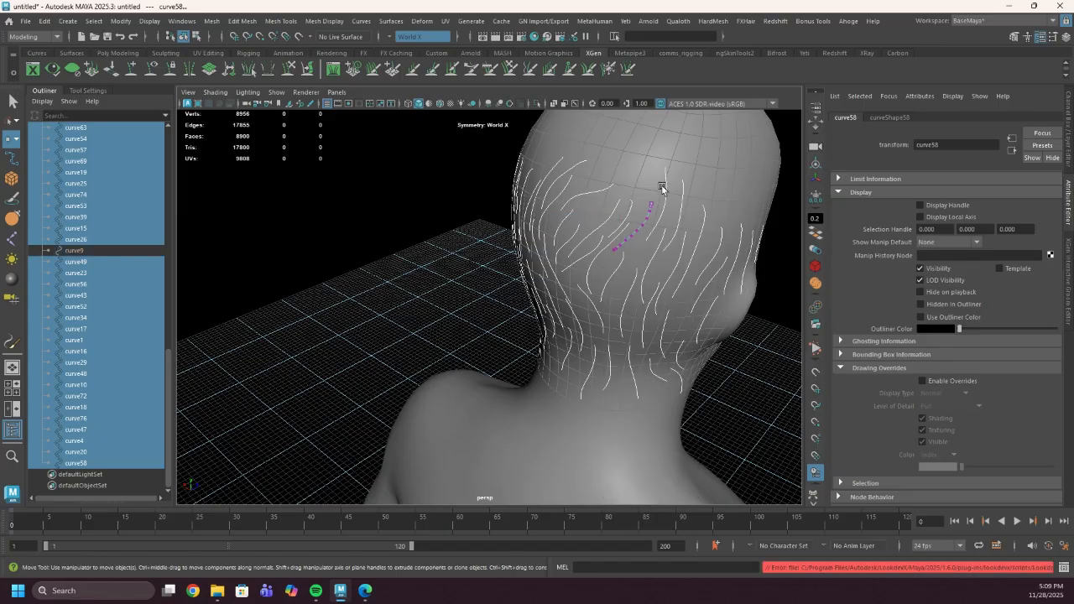
alt+drag(357, 300, 388, 290)
click(388, 290)
alt+middle_drag(453, 281, 409, 310)
key(ctrl+z)
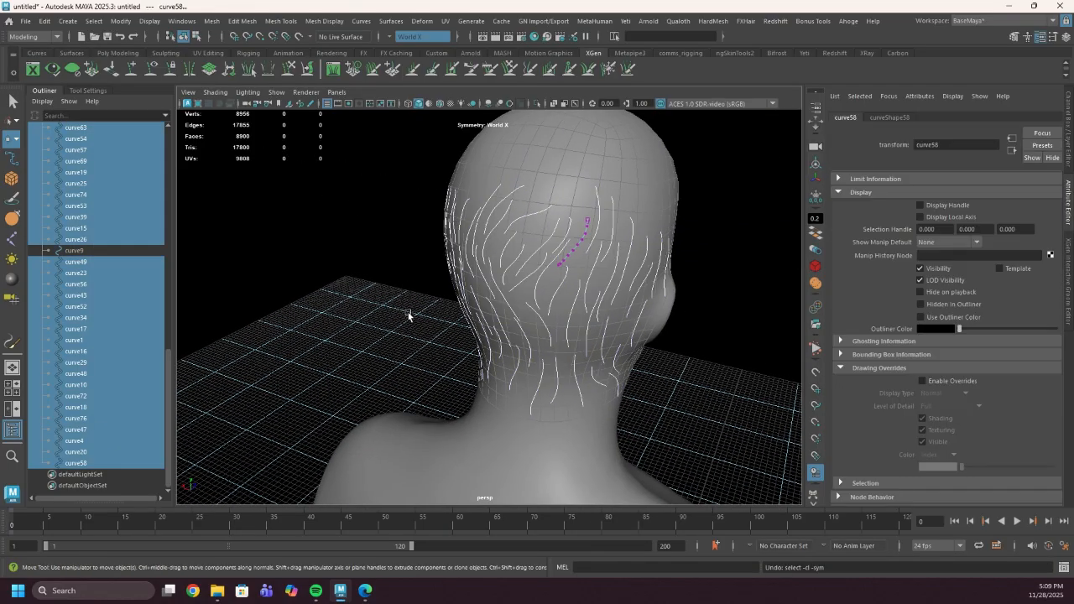
key(ctrl+z)
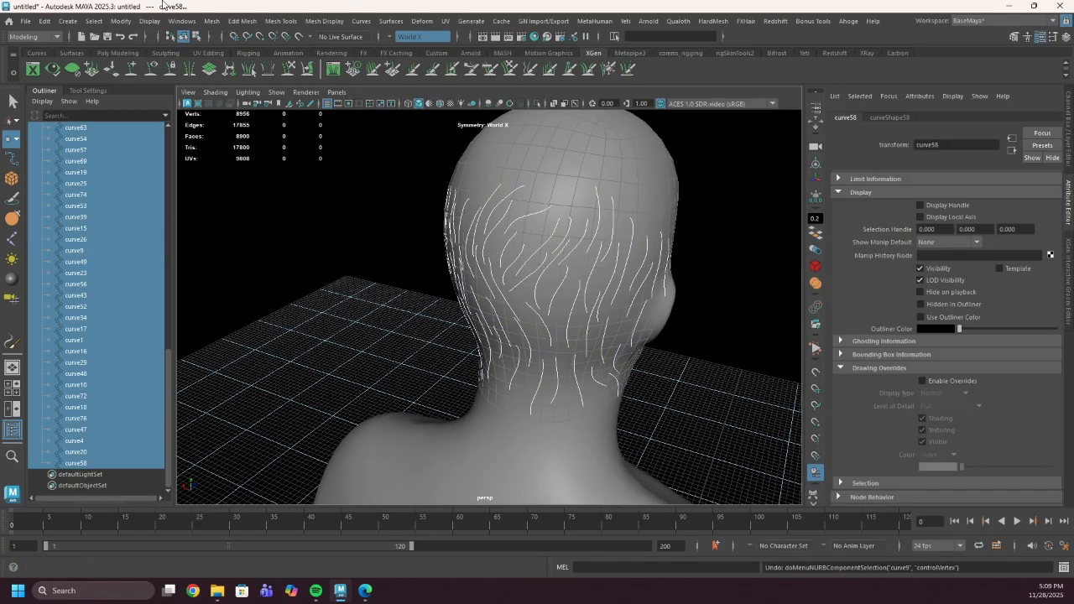
Step: Select the first control vertex of every curve and isolate the curves in the view
click(120, 22)
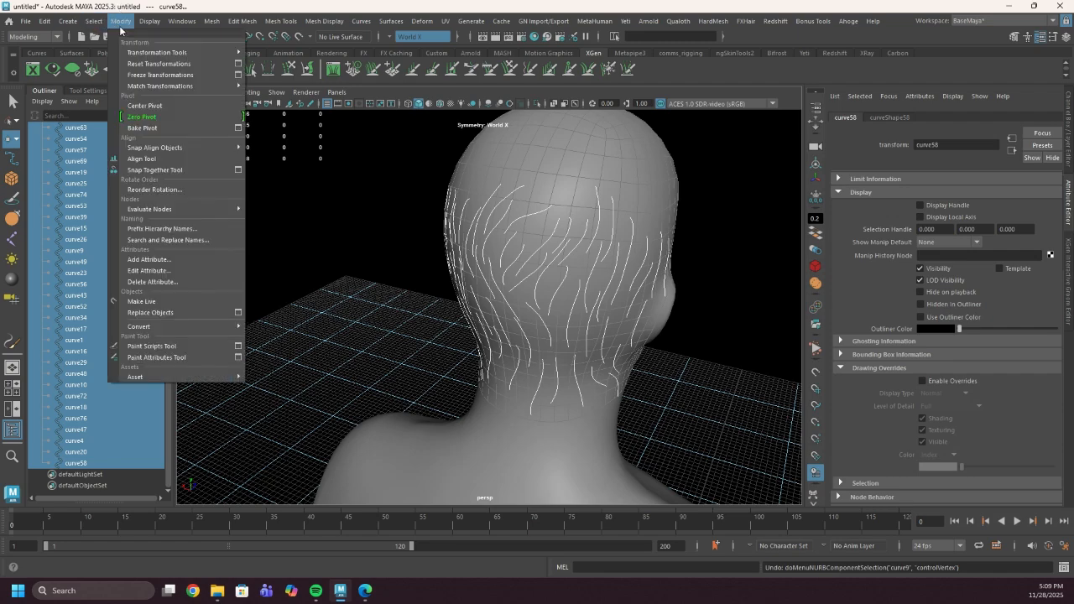
mouse_move(95, 20)
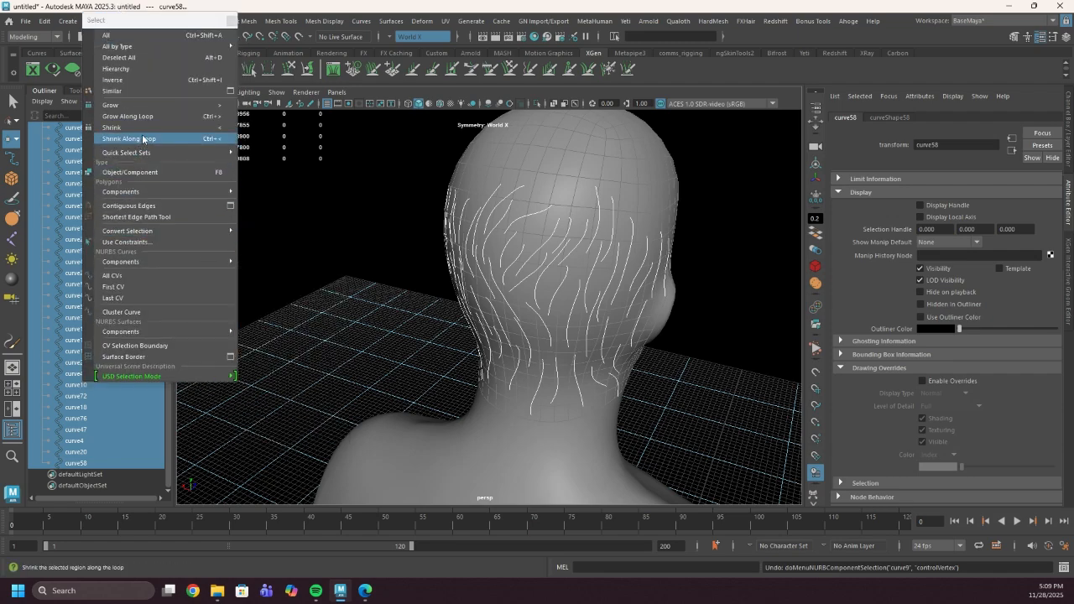
click(154, 287)
alt+drag(507, 269, 575, 221)
key(ctrl+1)
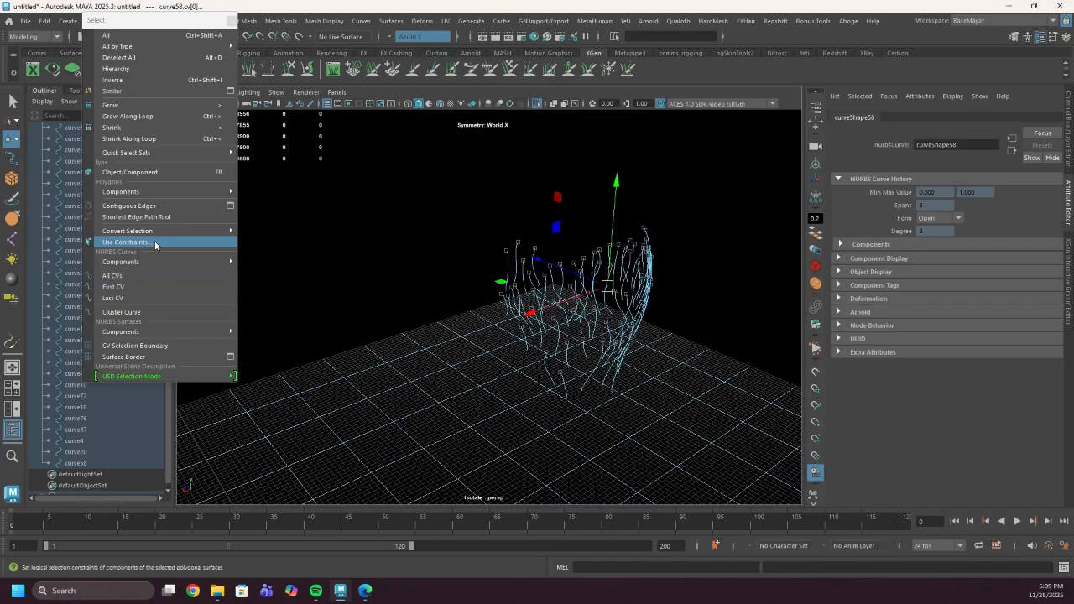
drag(157, 18, 159, 78)
click(232, 75)
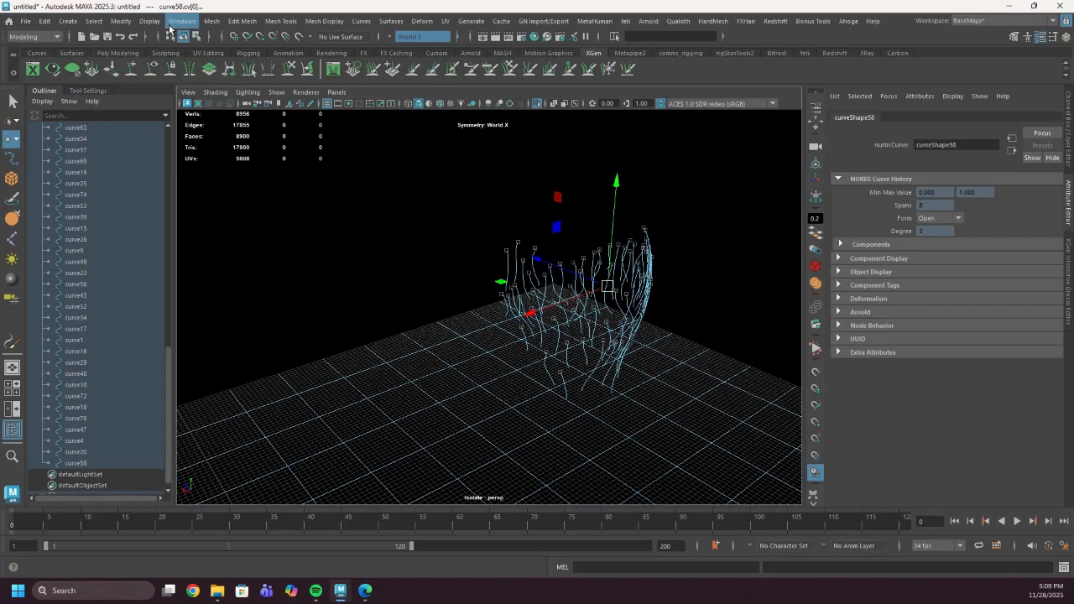
Step: Apply Center Pivot, and reselect the first control vertices of all the isolated curves
click(124, 21)
click(155, 105)
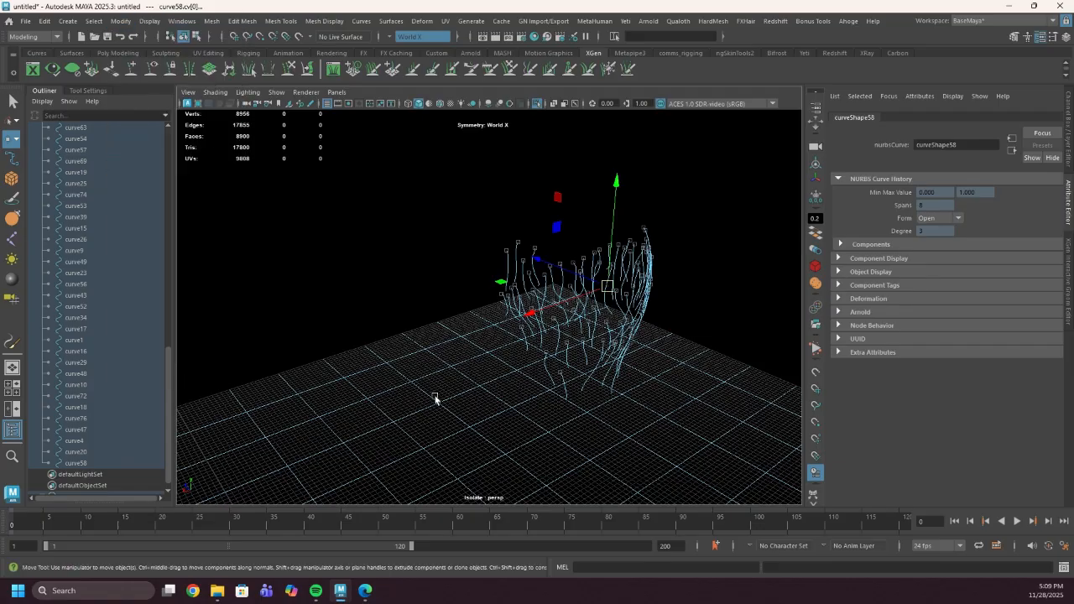
drag(436, 398, 629, 327)
drag(414, 431, 577, 254)
click(93, 21)
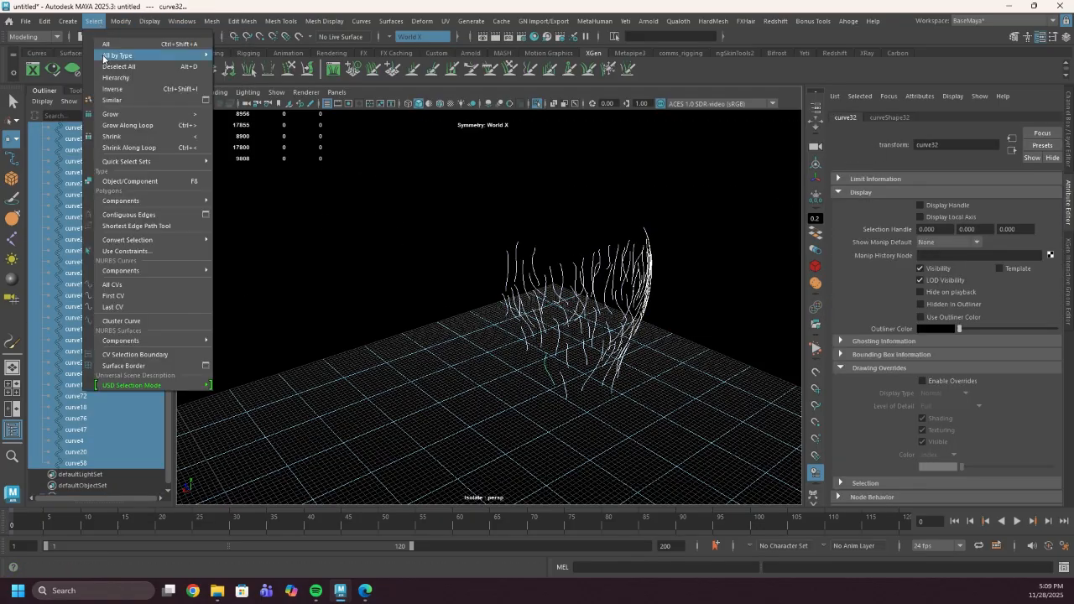
click(134, 293)
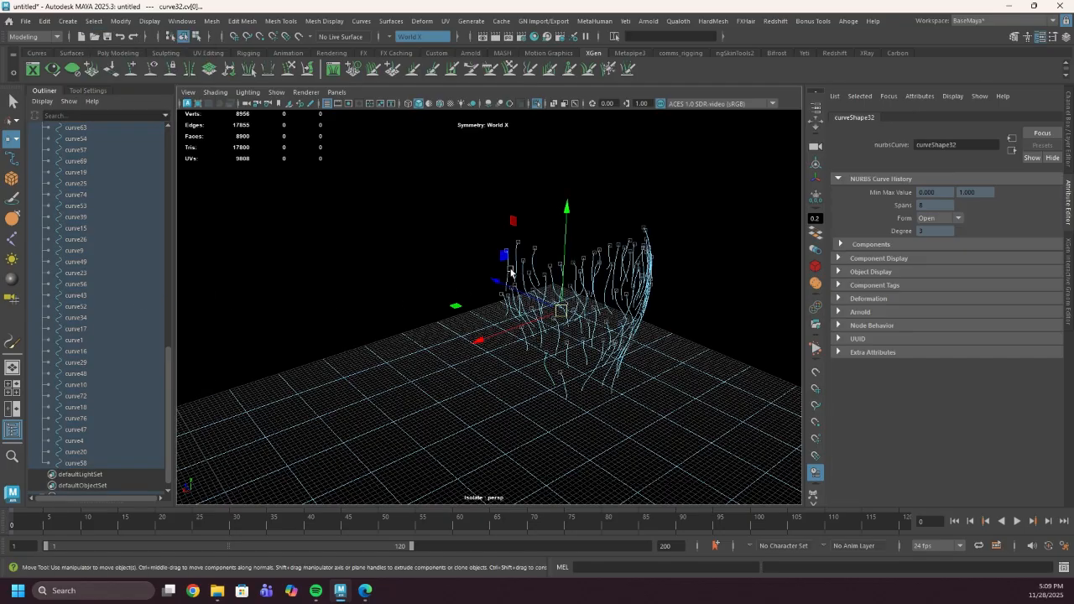
alt+drag(726, 112, 622, 289)
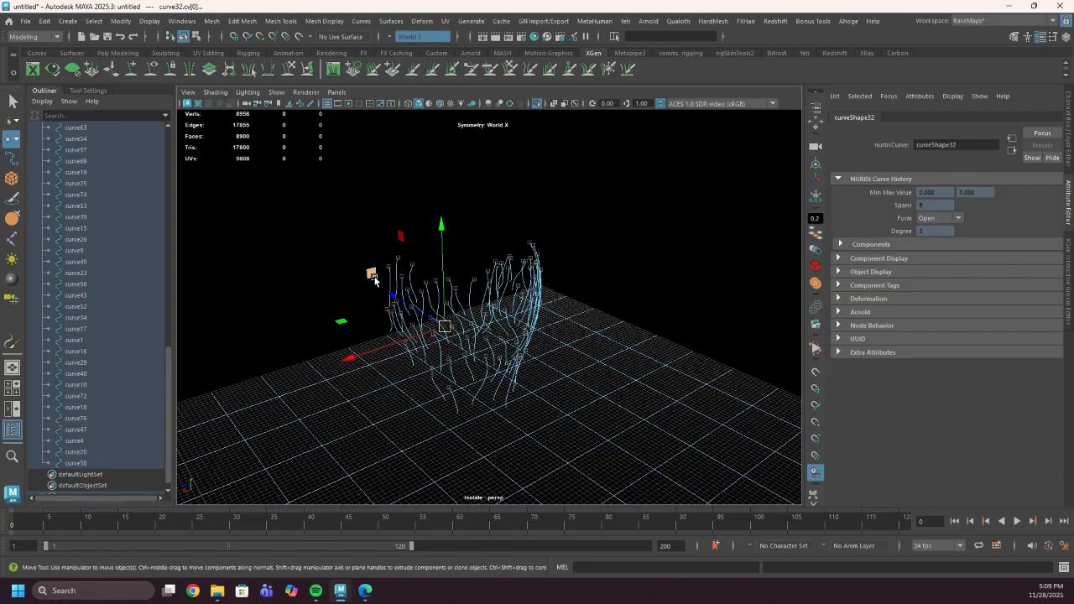
Step: Select only part of the isolated curves and check where their first control vertices lie
click(367, 325)
drag(351, 380, 595, 224)
click(120, 21)
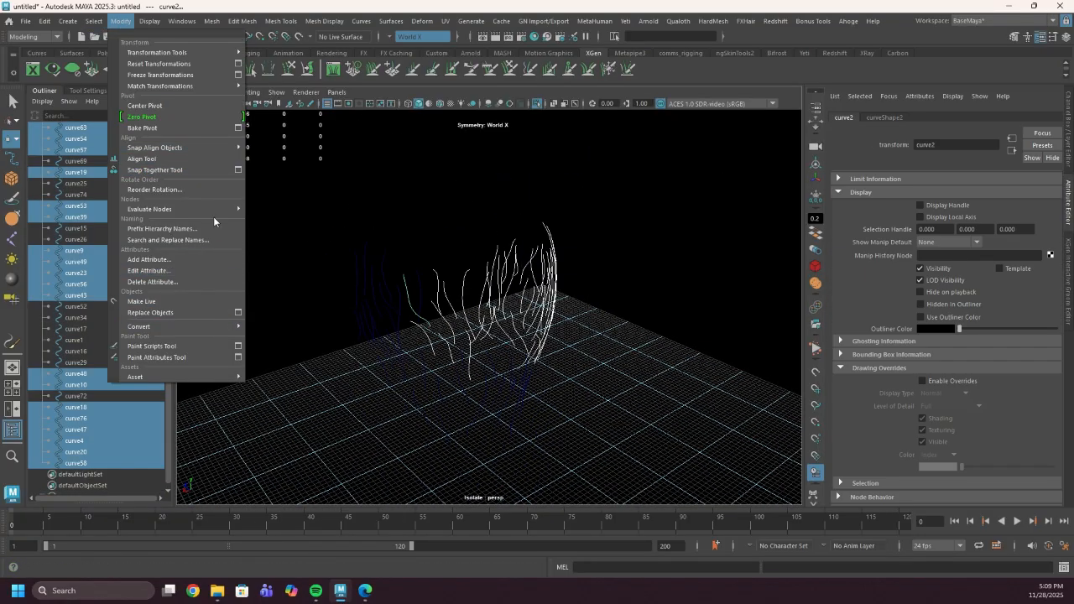
mouse_move(94, 18)
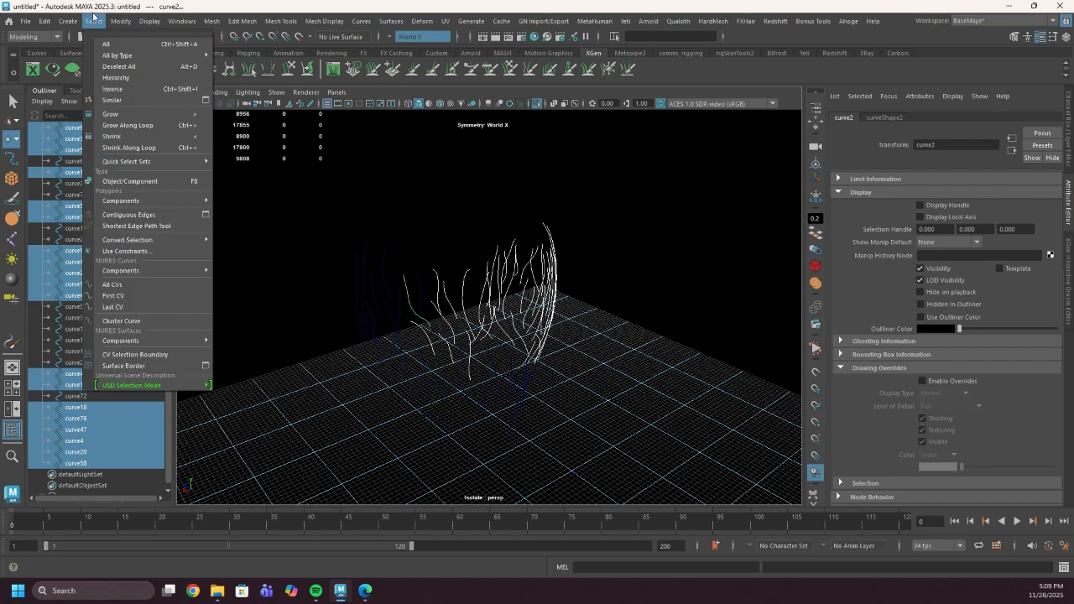
click(169, 295)
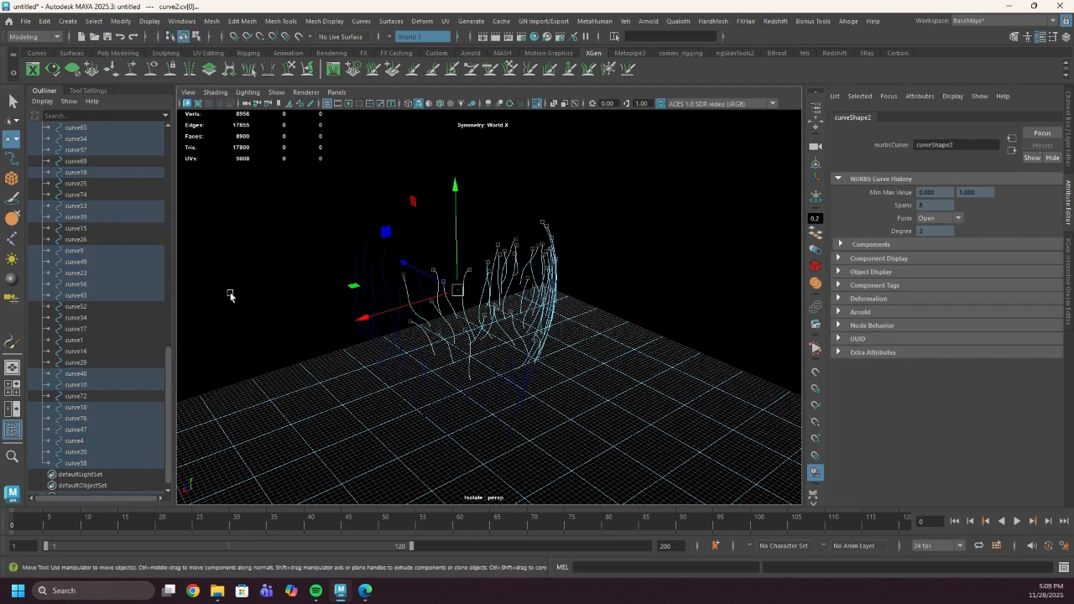
Step: Reselect all the isolated curves and inspect their attributes
click(413, 281)
drag(353, 403, 914, 127)
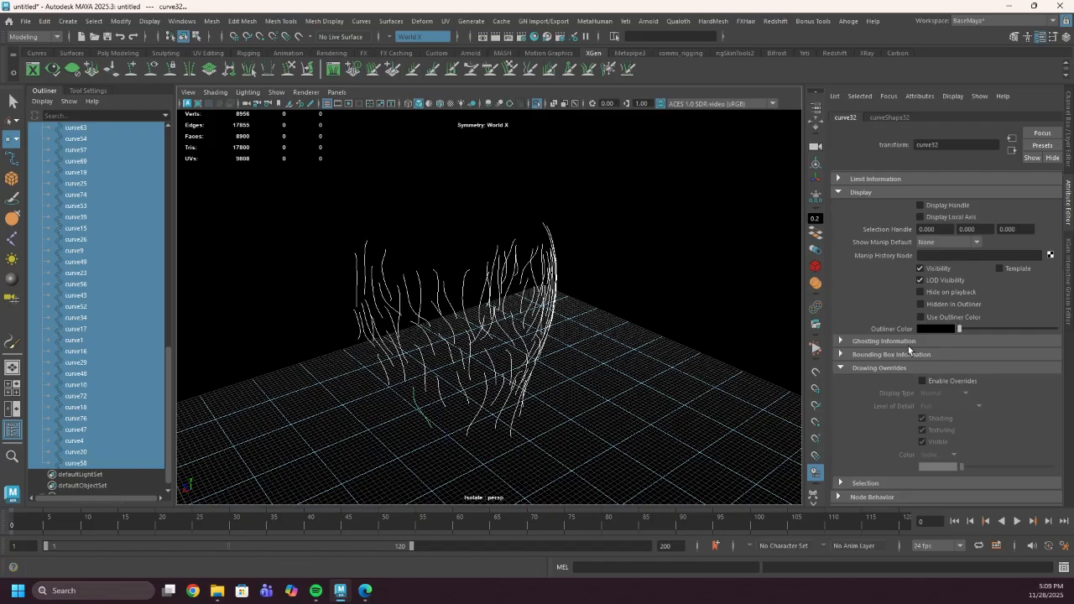
scroll(908, 346, up, 3)
click(1064, 168)
alt+drag(606, 312, 566, 313)
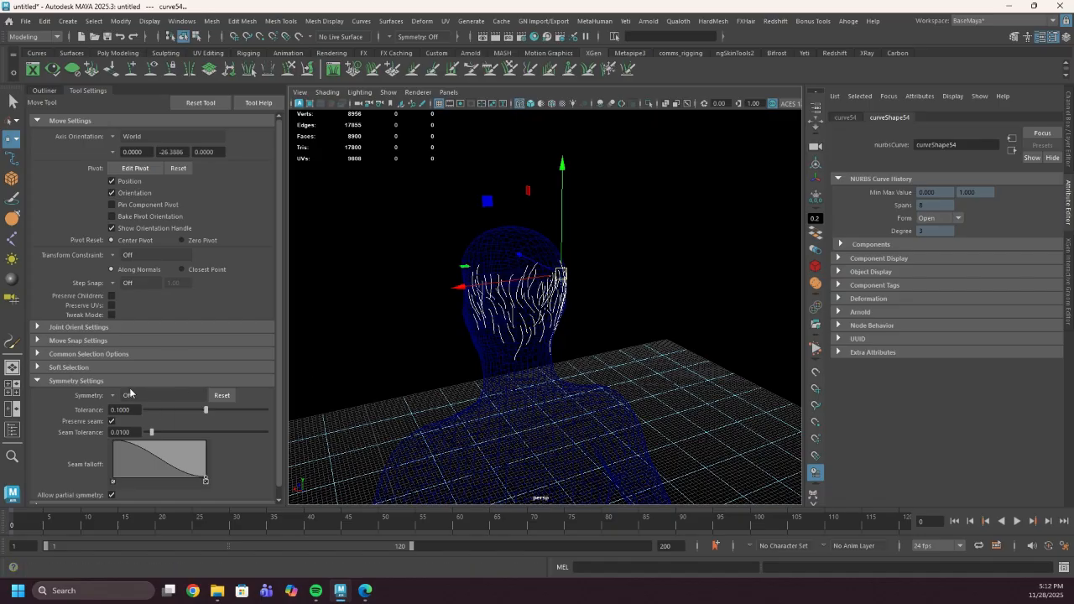
click(407, 256)
key(ctrl+z)
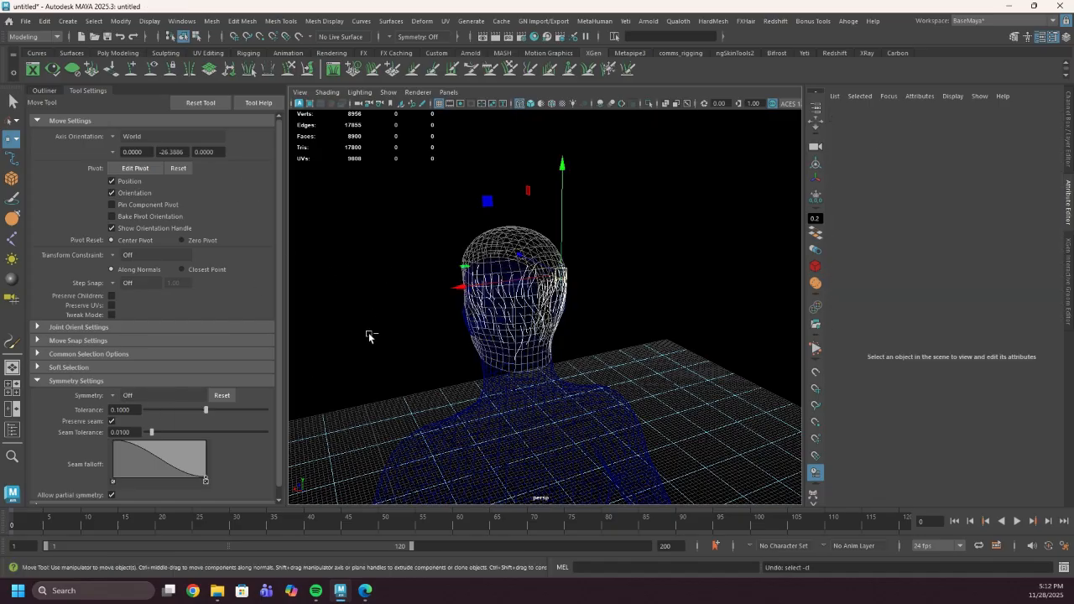
drag(363, 380, 755, 259)
click(344, 304)
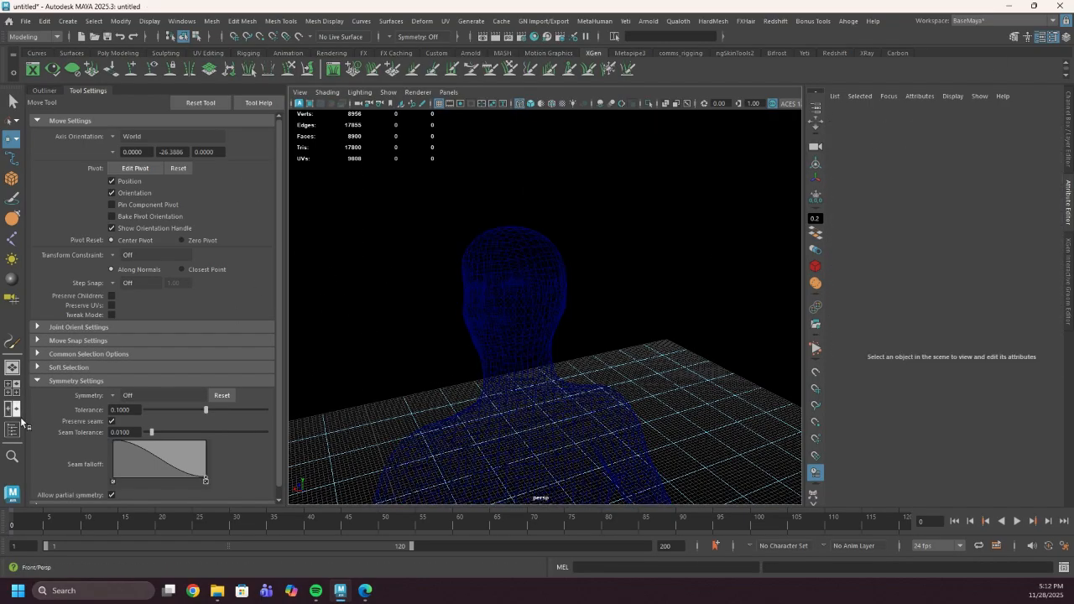
Step: Gather all the loose curves into one new group and delete the old group1
click(12, 430)
click(98, 208)
scroll(112, 236, down, 10)
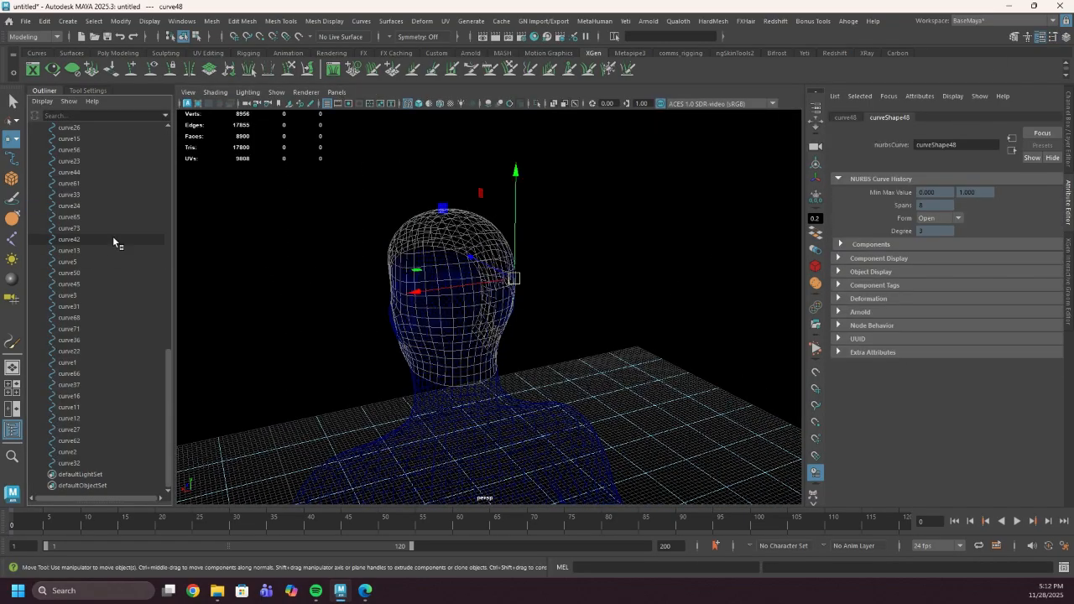
shift+click(85, 451)
key(ctrl+g)
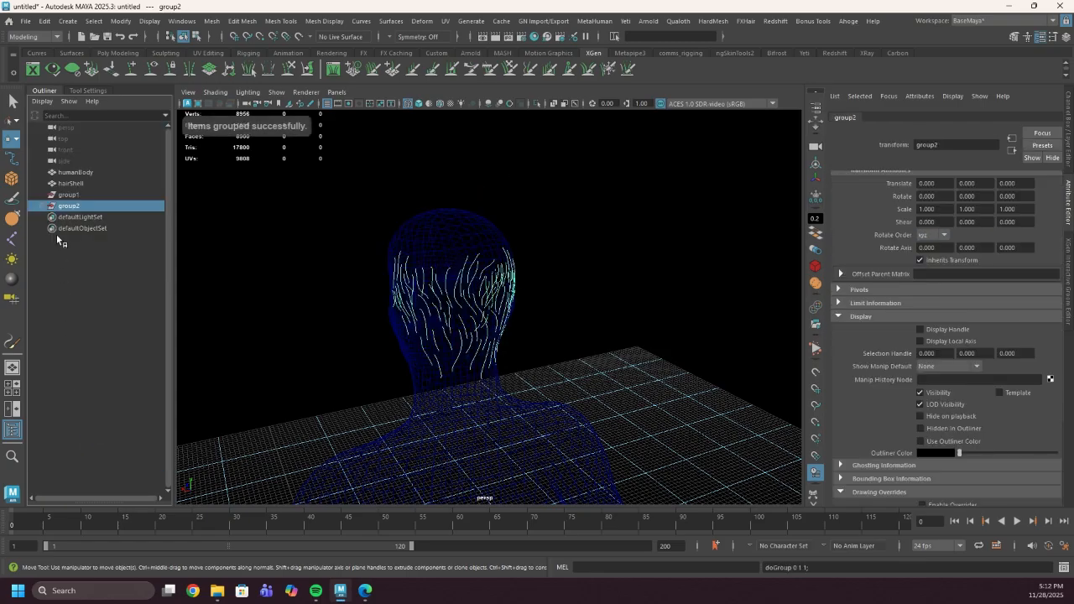
click(71, 195)
key(Delete)
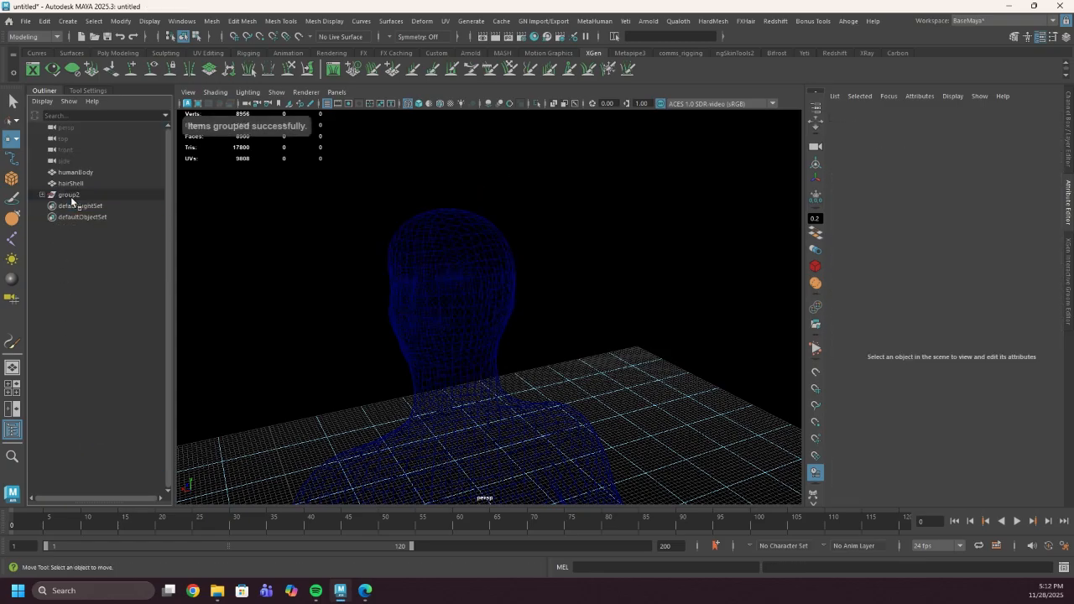
Step: Isolate the curve group and select the first control vertices of all its curves
click(72, 195)
key(ctrl+1)
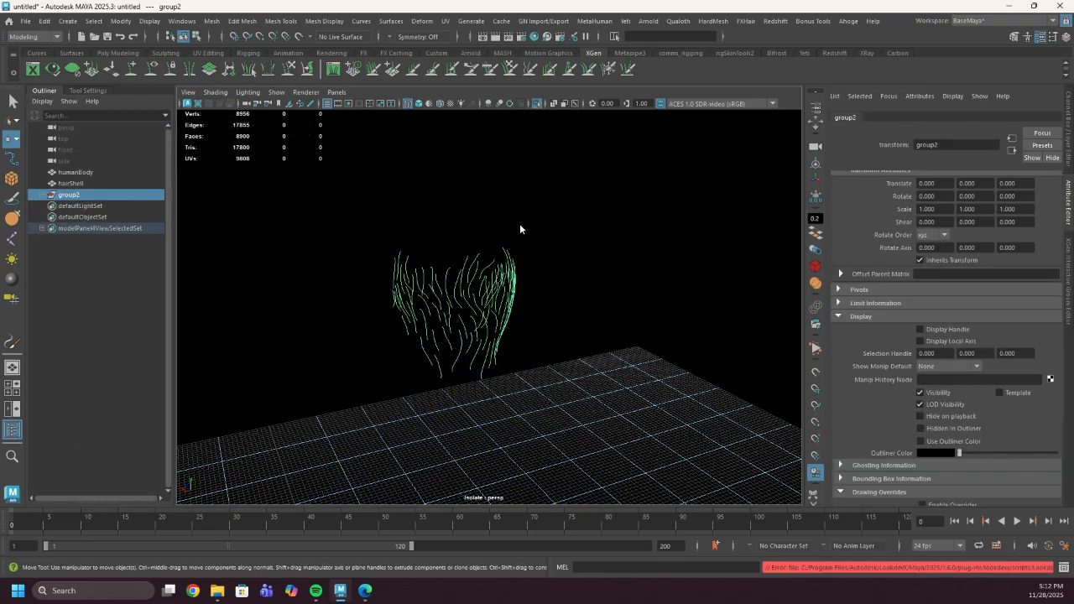
click(338, 197)
drag(332, 192, 772, 504)
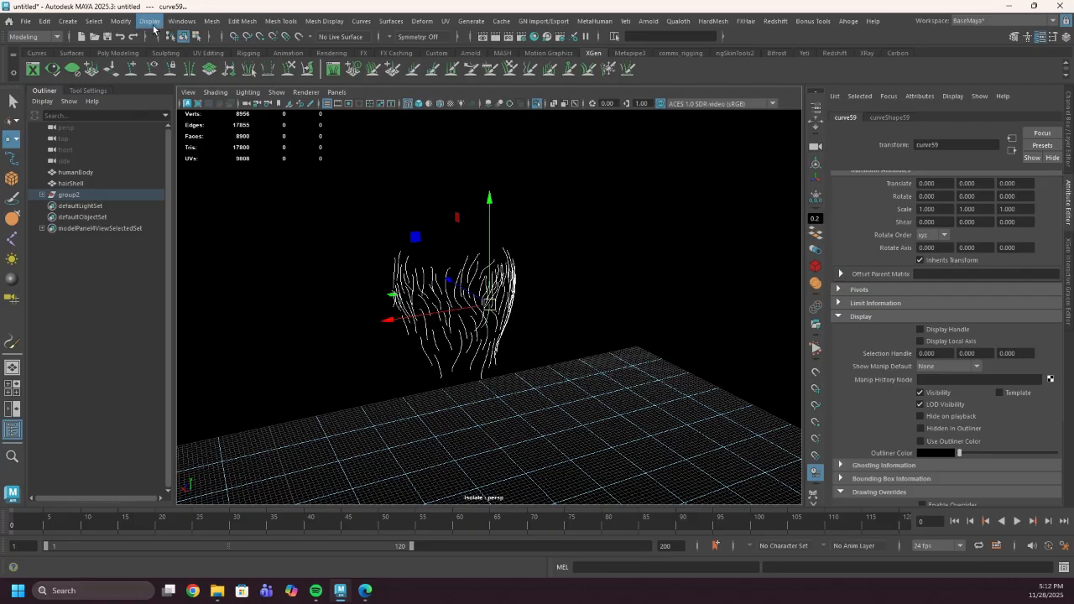
click(93, 21)
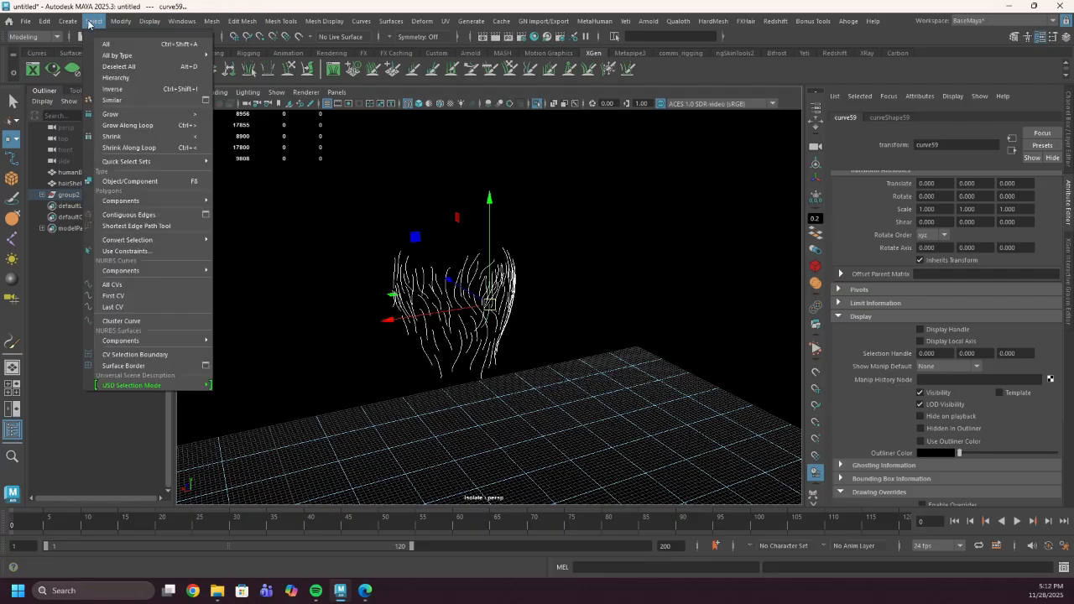
click(138, 296)
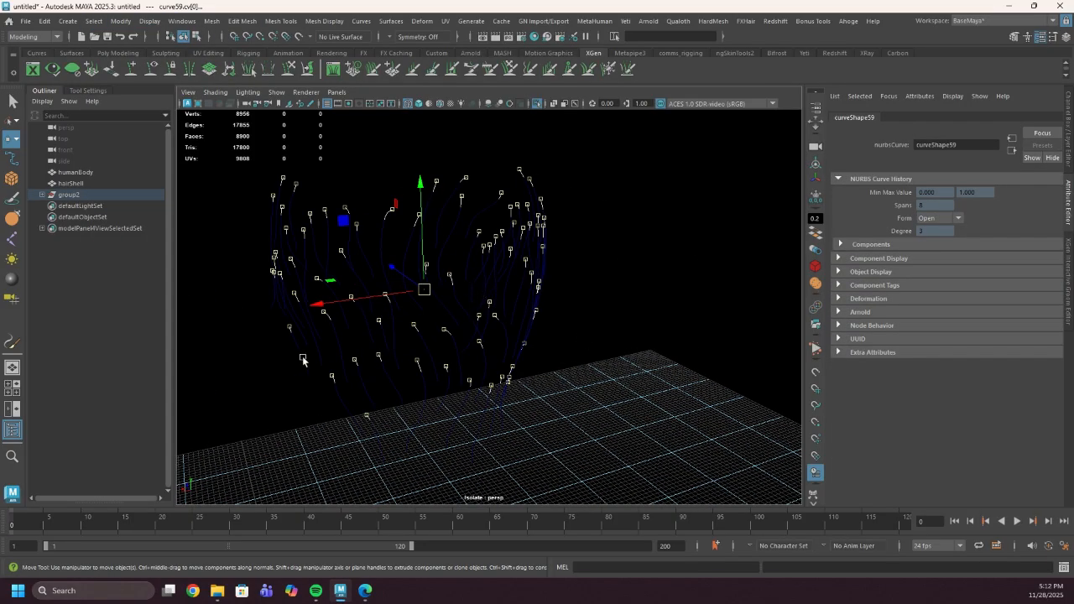
Step: Apply Center Pivot to the curves and clear the control vertex selection
click(121, 21)
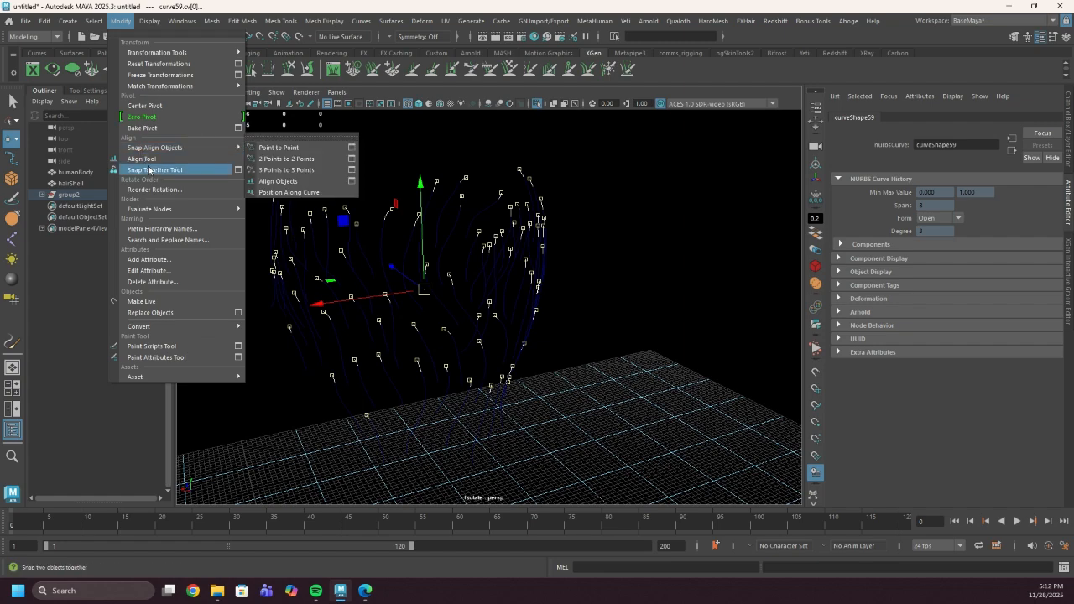
click(151, 108)
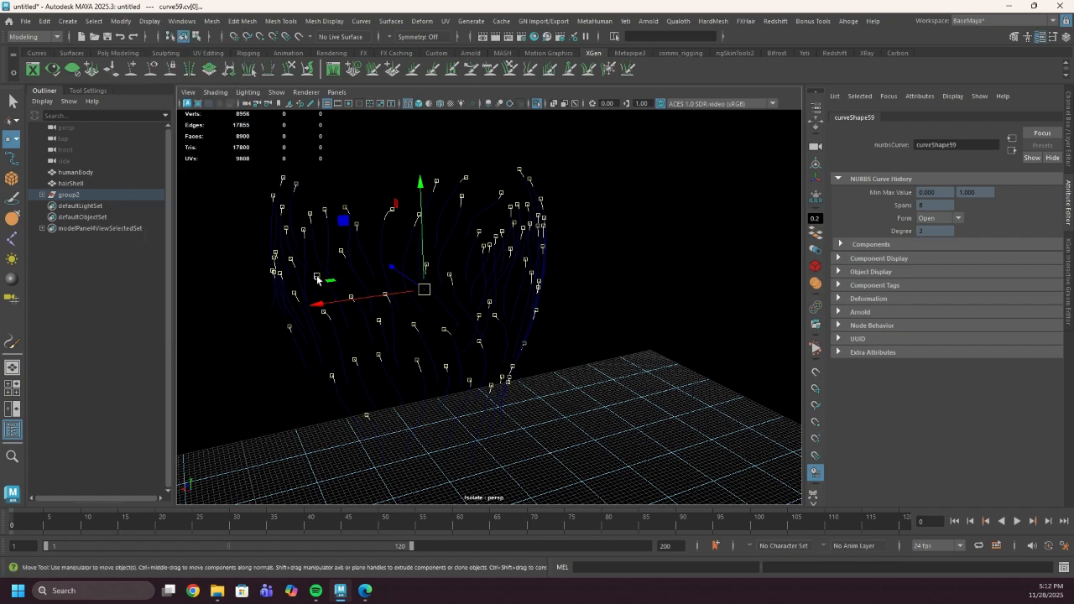
click(315, 275)
click(259, 403)
Step: Select the curves on one side of the head and rotate them slightly with the Rotate tool
drag(265, 439, 381, 237)
key(e)
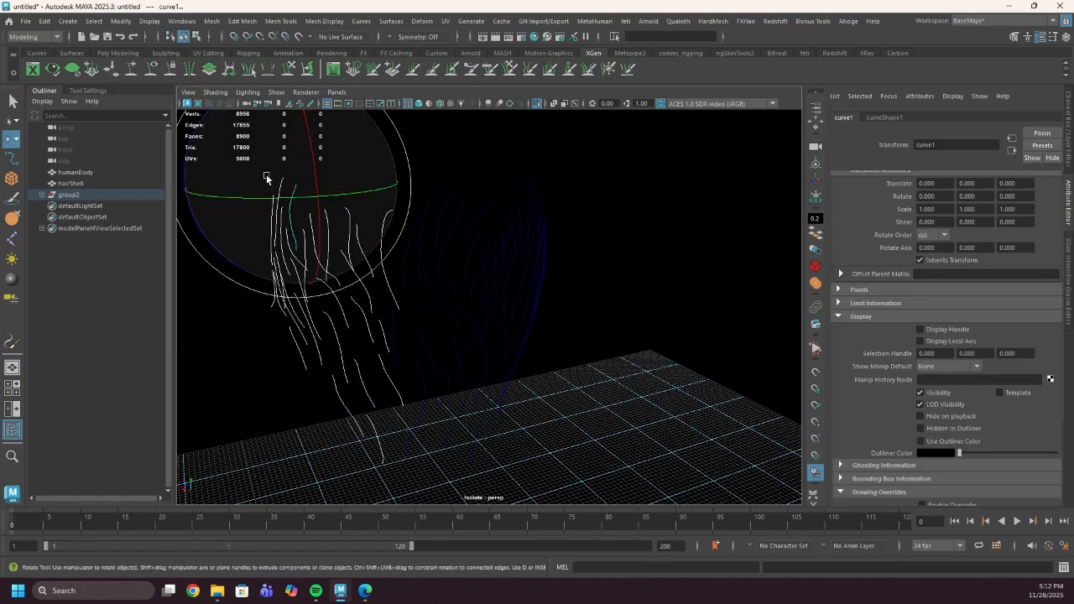
drag(264, 178, 285, 116)
drag(281, 271, 304, 296)
alt+drag(326, 334, 638, 376)
Step: Rotate the remaining sets of curves around the head to follow the scalp
drag(322, 408, 455, 179)
drag(329, 273, 489, 357)
drag(512, 416, 366, 172)
key(f)
mouse_move(525, 300)
mouse_down()
mouse_move(520, 261)
mouse_move(528, 285)
mouse_move(493, 309)
mouse_move(522, 304)
mouse_up()
Step: Leave isolation, turn on shaded display and check how the rotated curves sit on the head
key(ctrl+1)
key(5)
scroll(522, 286, down, 4)
alt+drag(522, 305, 388, 393)
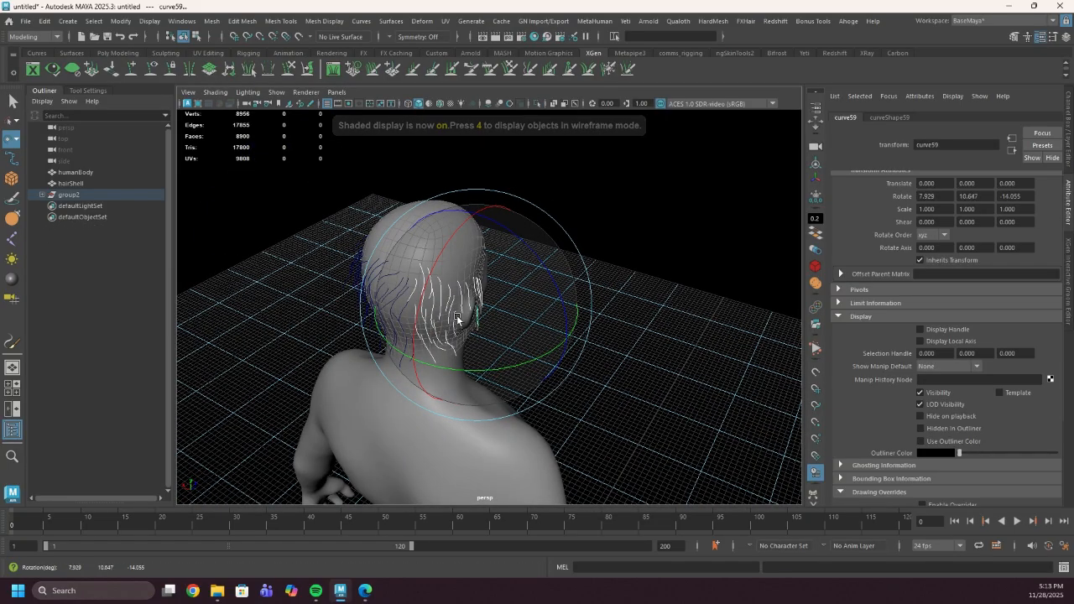
key(w)
click(481, 304)
alt+drag(481, 304, 378, 232)
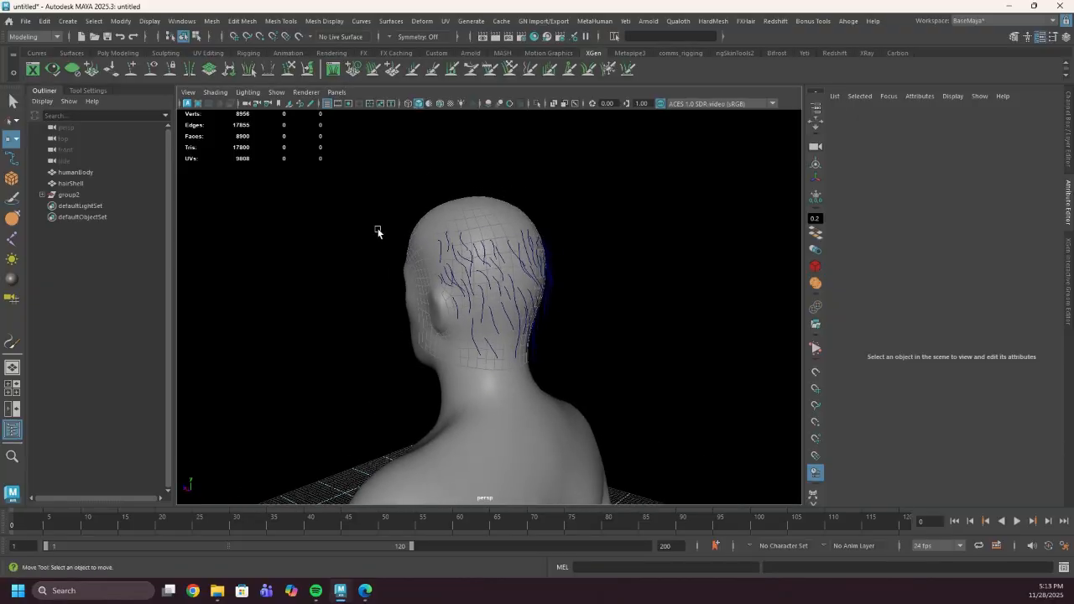
Step: Select the hairShell mesh and open the XGen Interactive Groom Editor
click(110, 181)
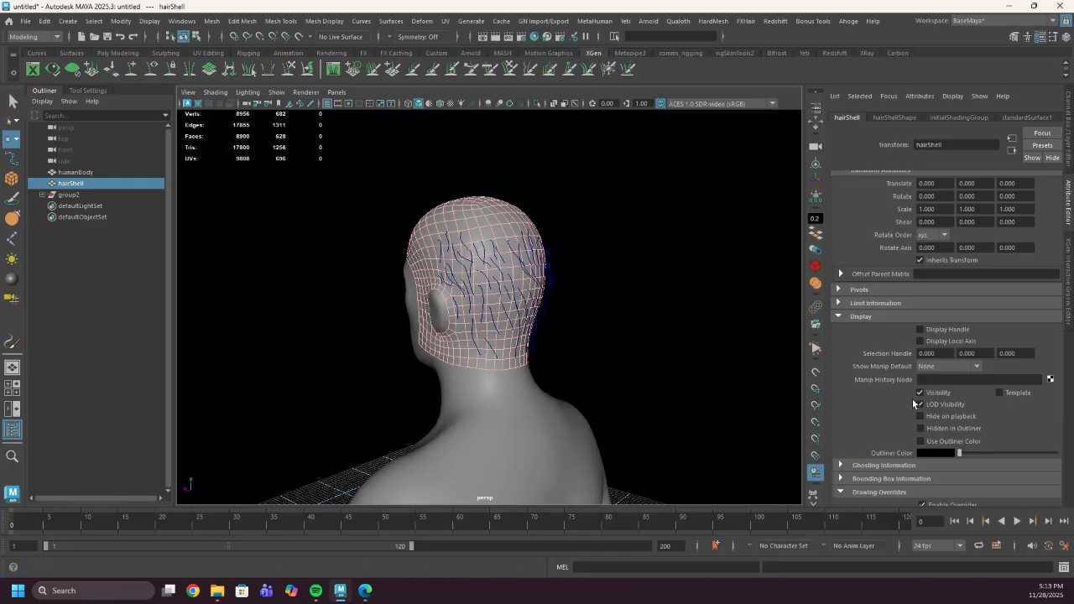
scroll(915, 318, down, 3)
scroll(901, 354, up, 4)
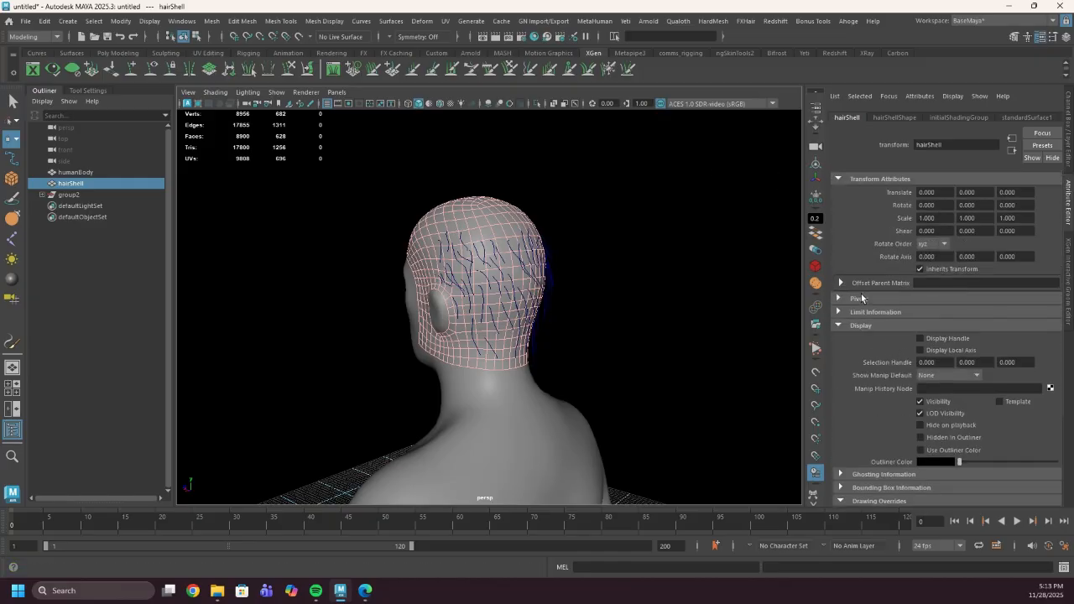
click(471, 21)
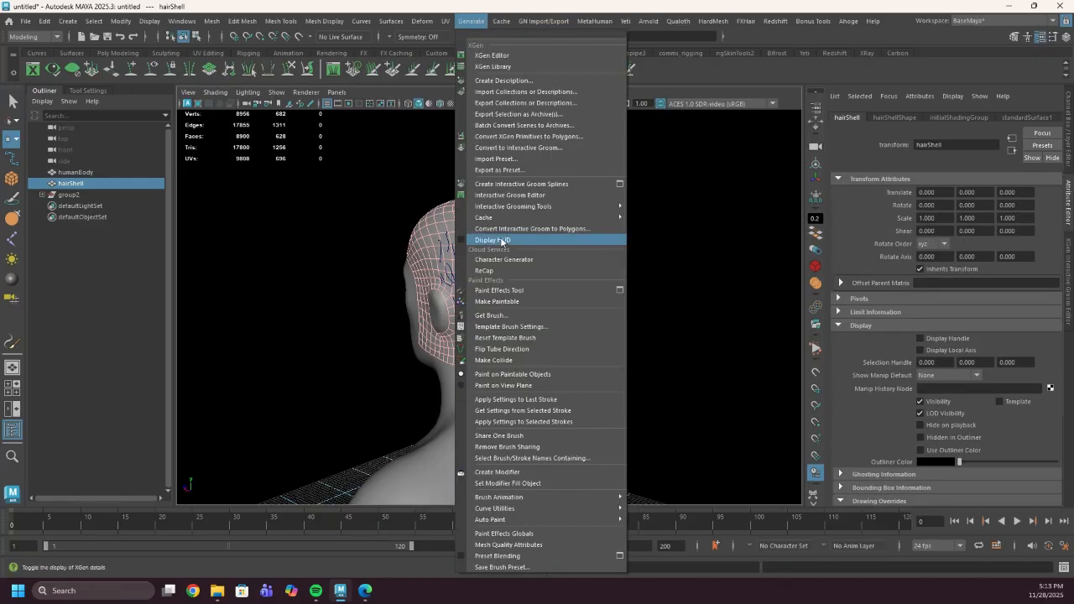
click(534, 196)
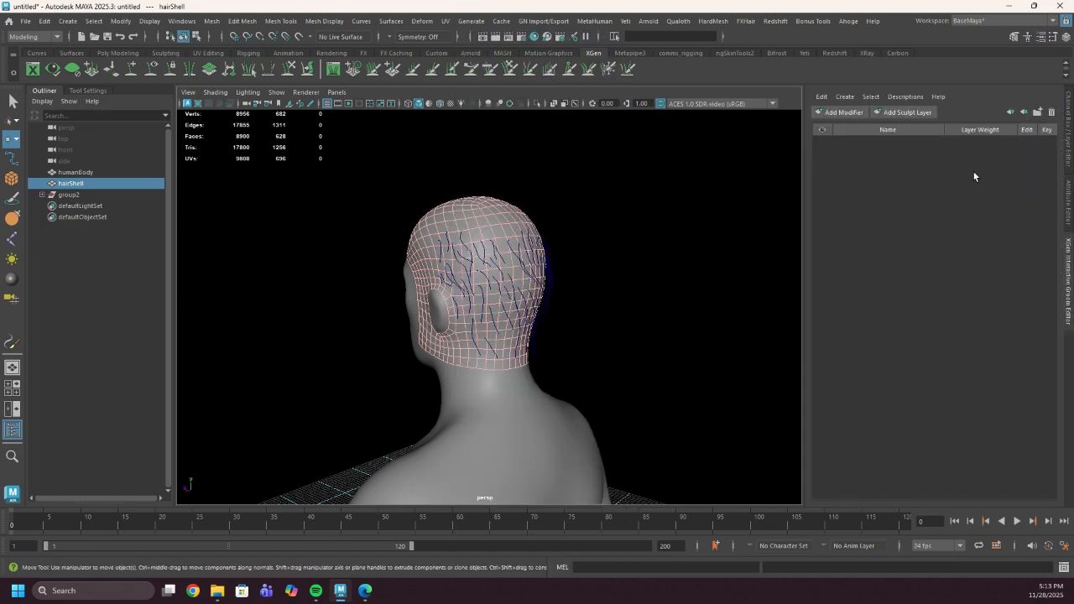
Step: Create interactive groom splines on hairShell as description1 with density 10, length 1, width scale 0.1 and 5 CVs
click(844, 97)
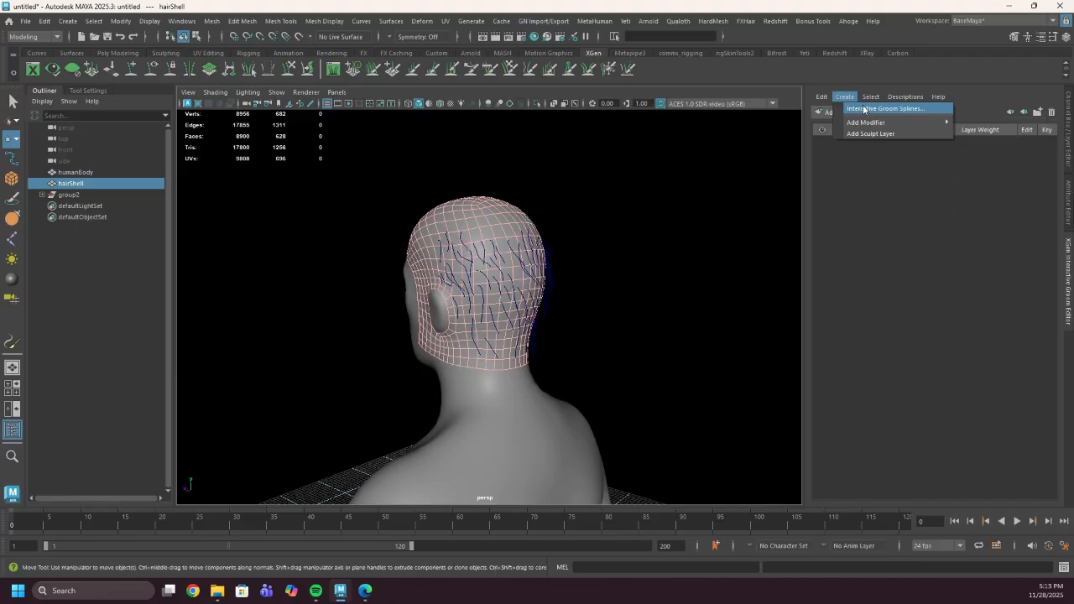
click(864, 109)
click(476, 356)
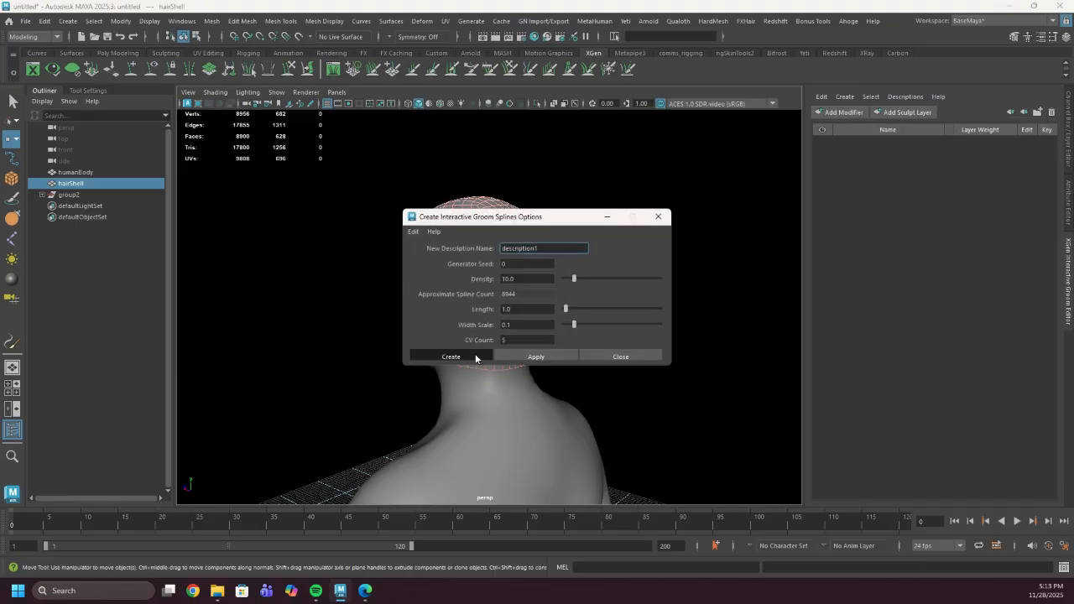
alt+drag(618, 349, 310, 285)
Step: Expand the curve group and delete the sculpt and scale modifiers from description1
click(42, 194)
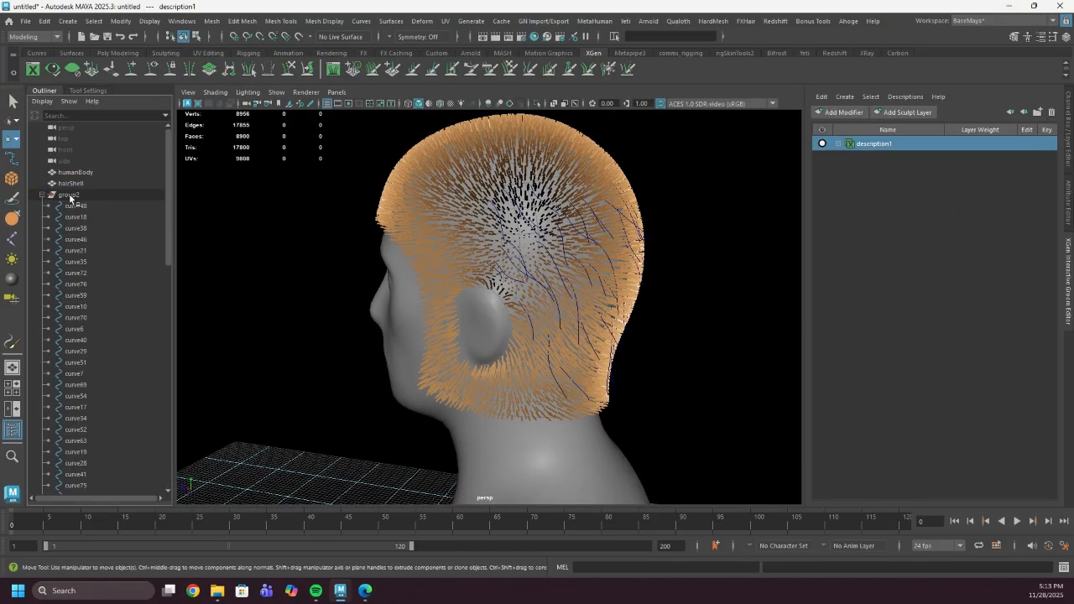
click(837, 144)
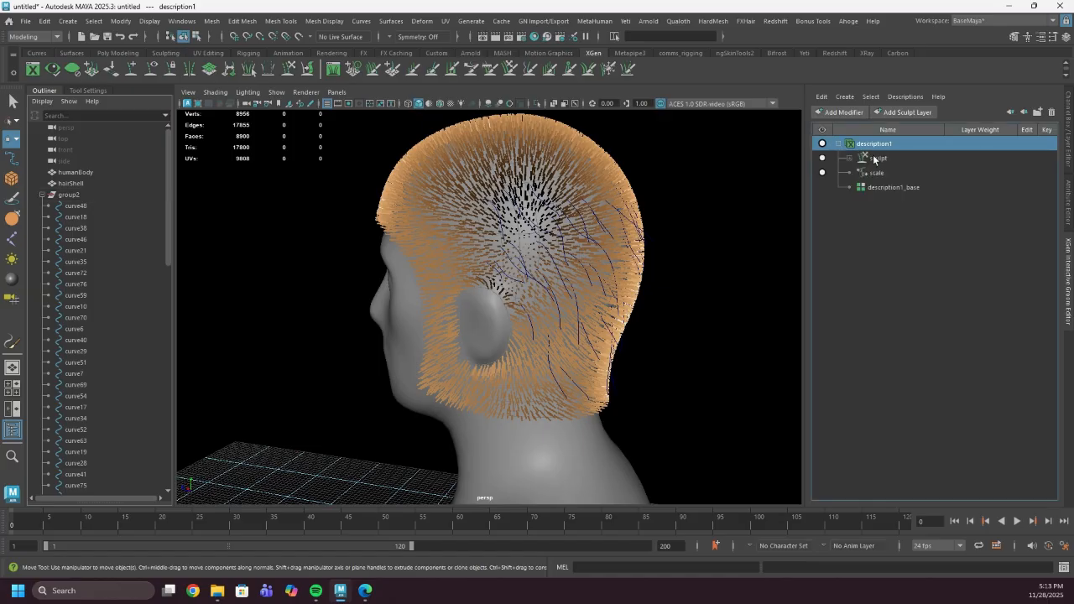
click(875, 158)
shift+click(875, 172)
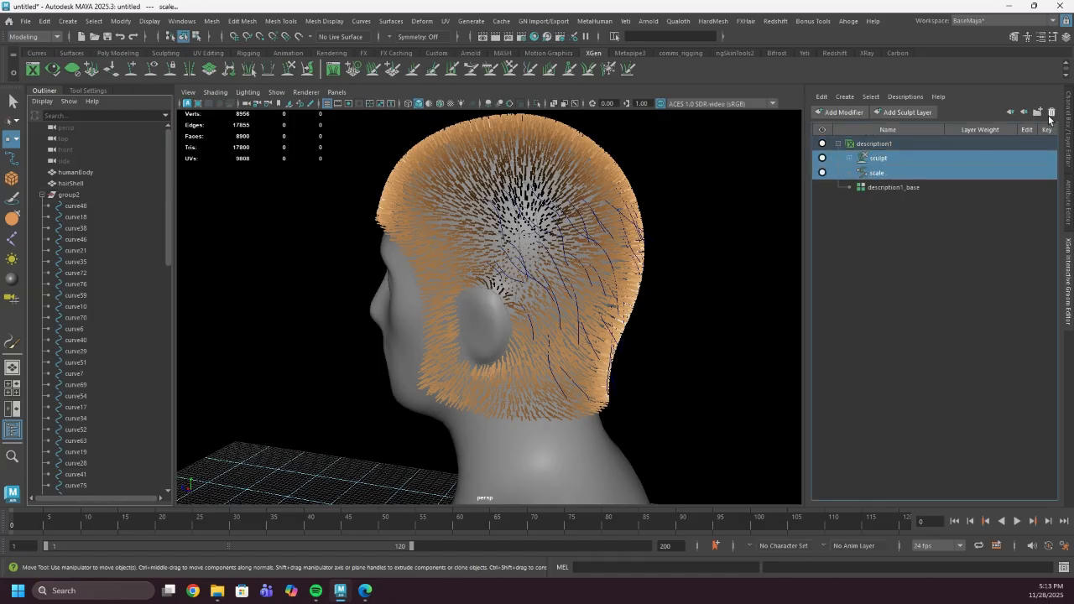
click(1050, 113)
Step: Add a Guide modifier to description1 and show its attributes
click(872, 156)
click(873, 144)
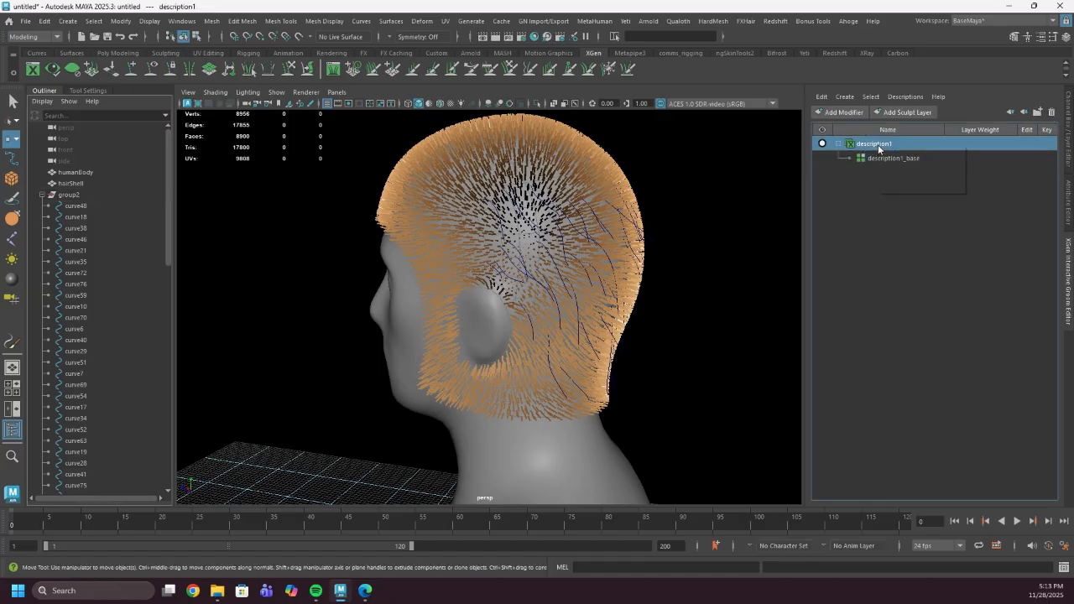
mouse_move(902, 151)
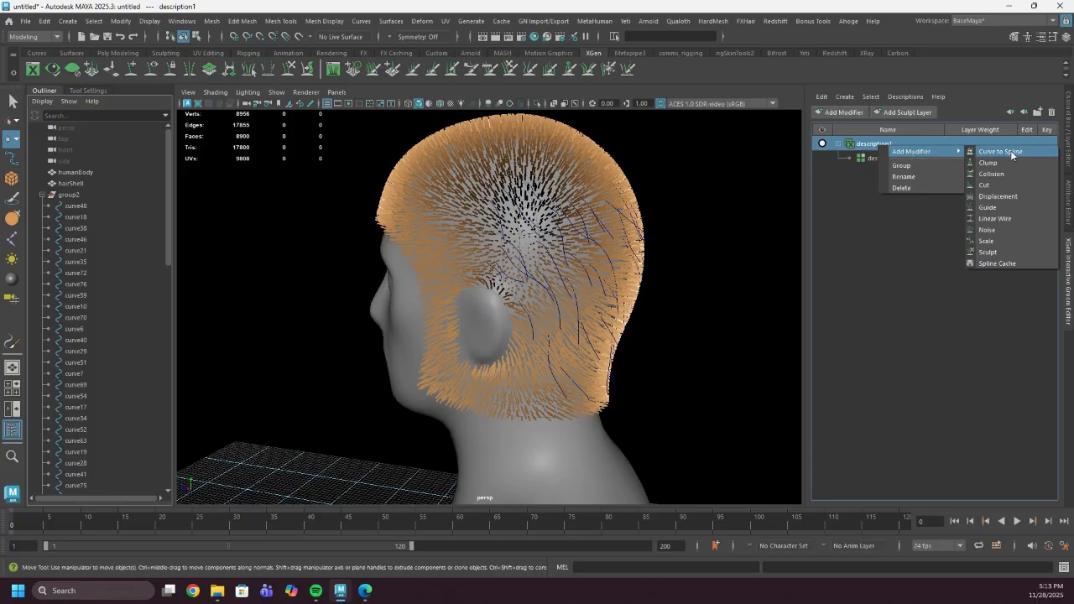
click(990, 208)
click(885, 159)
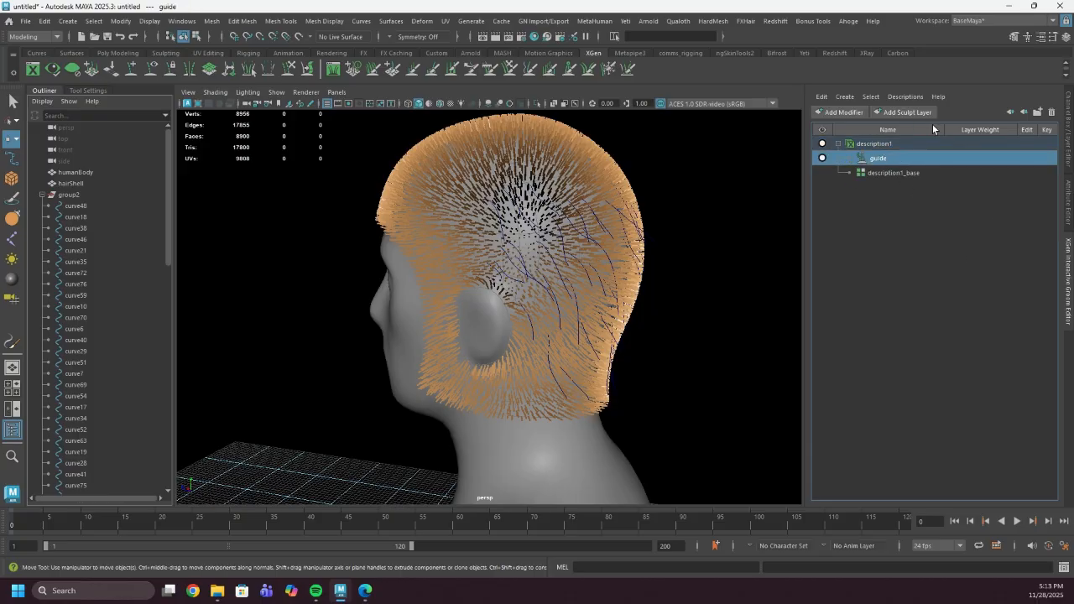
click(1071, 164)
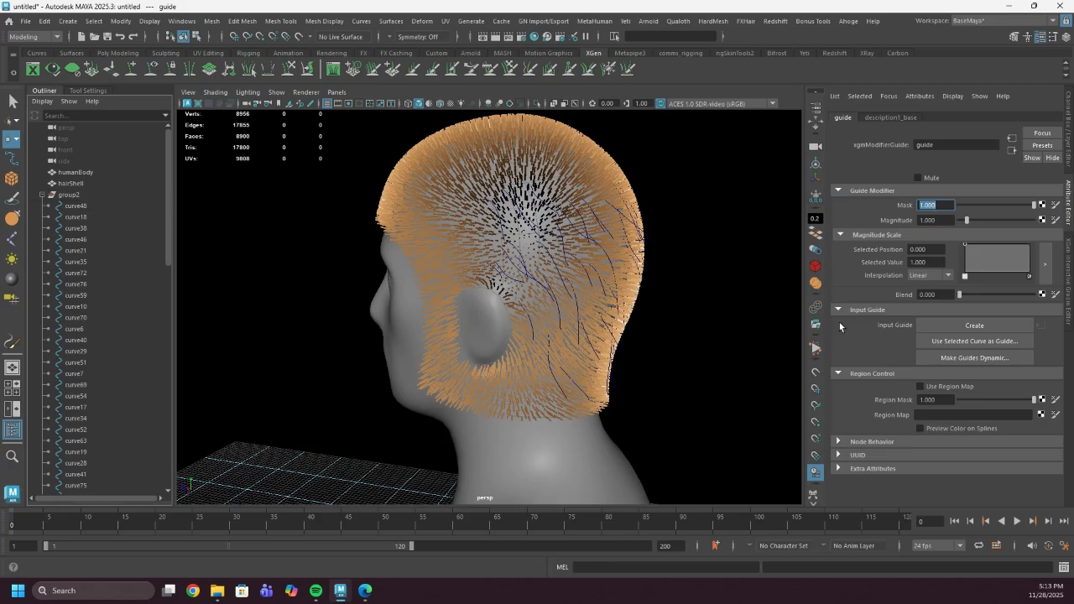
click(74, 207)
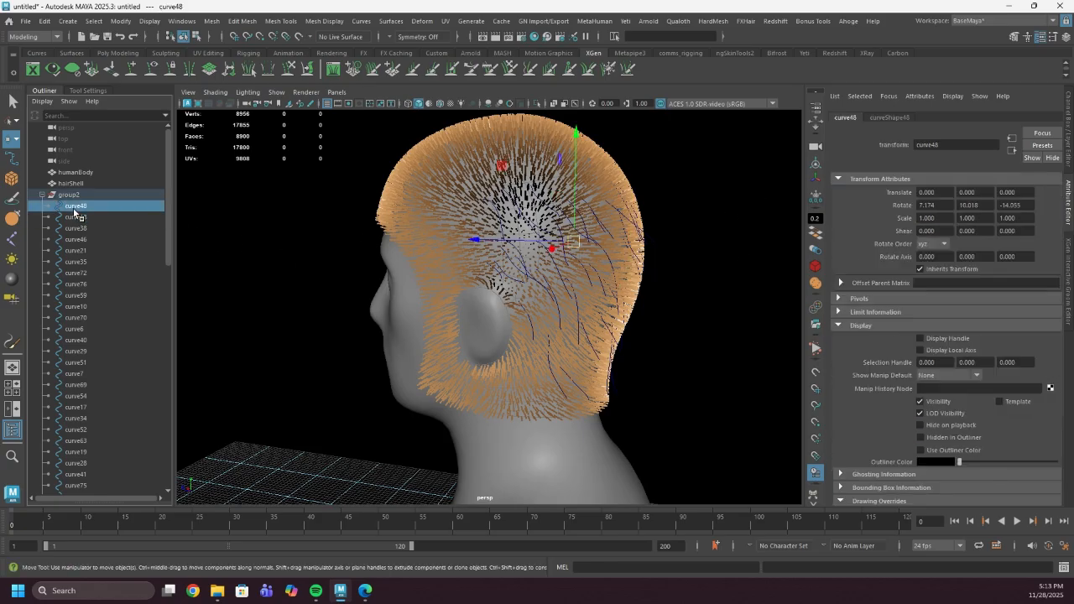
scroll(75, 223, down, 15)
shift+click(75, 452)
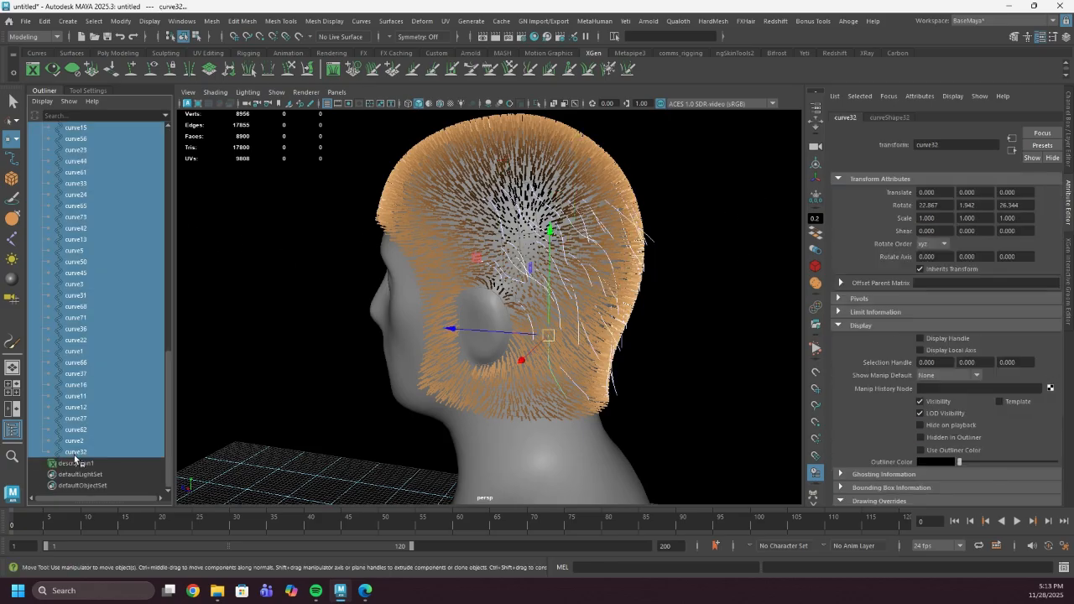
Step: Select description1 and open its guide modifier's attributes in a separate window that stays available when the selection changes
click(79, 464)
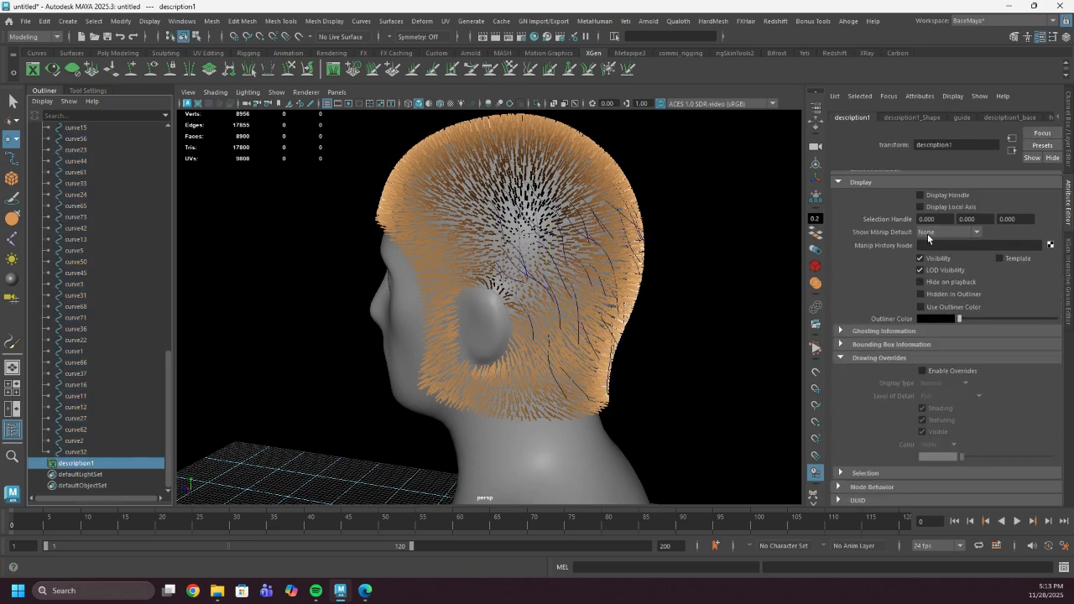
scroll(931, 308, up, 3)
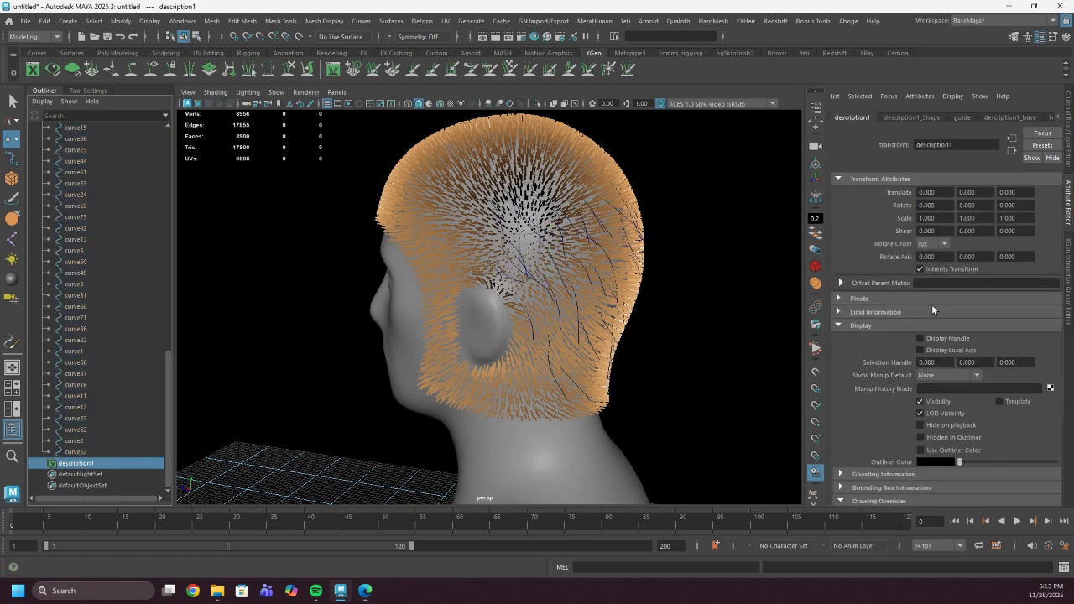
click(815, 91)
scroll(879, 329, down, 5)
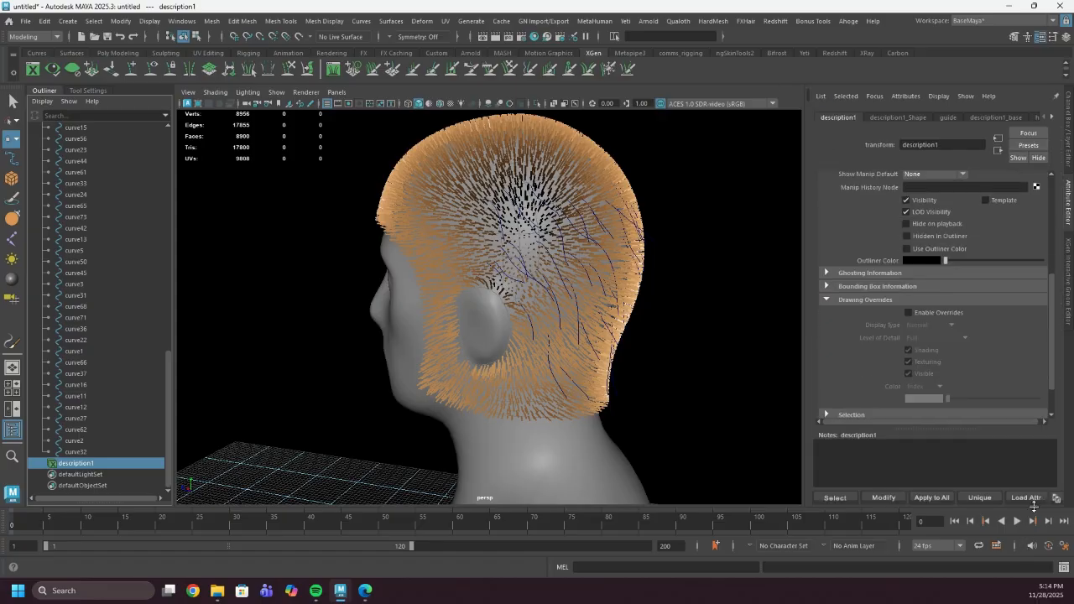
scroll(987, 367, up, 5)
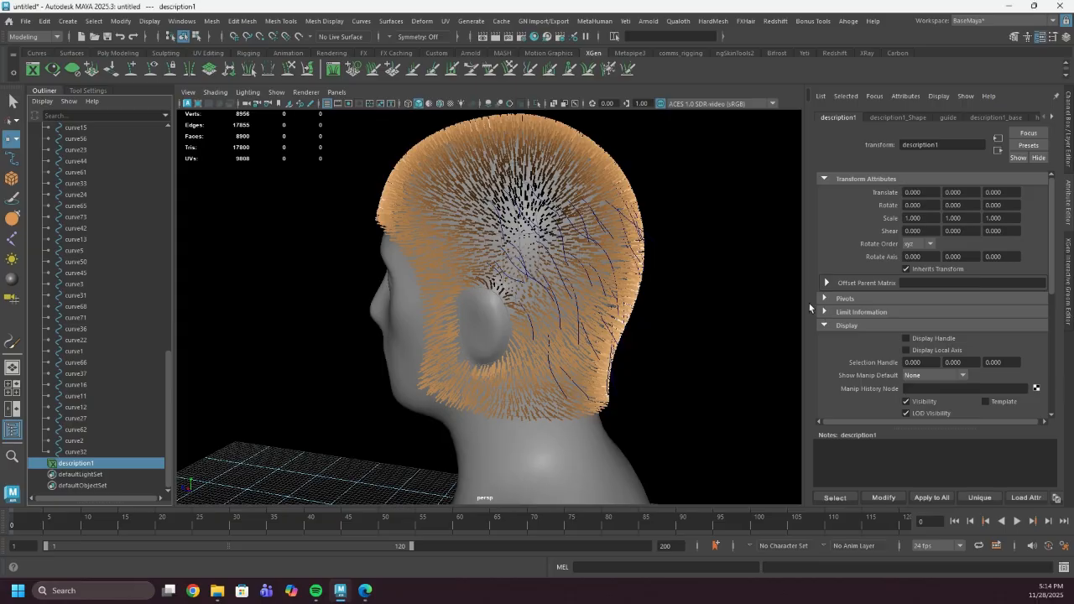
click(902, 117)
click(943, 117)
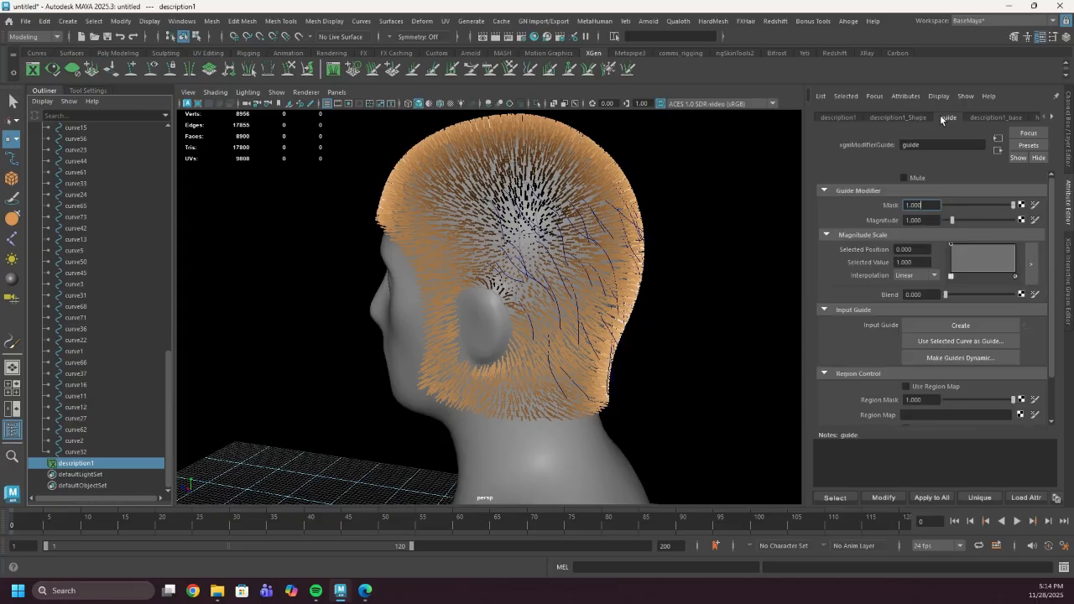
scroll(945, 401, down, 2)
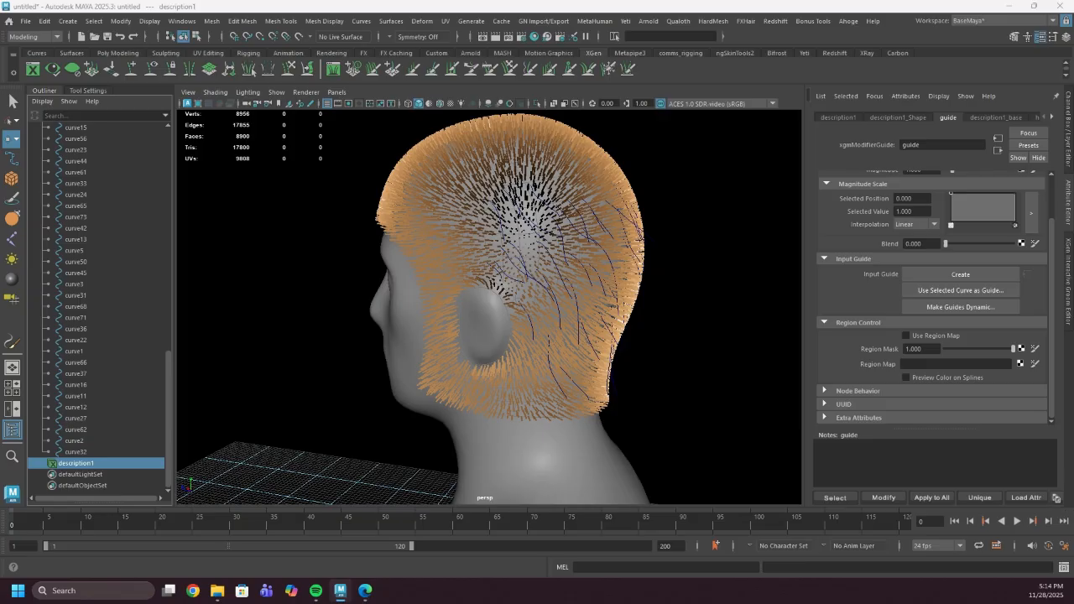
drag(707, 64, 767, 127)
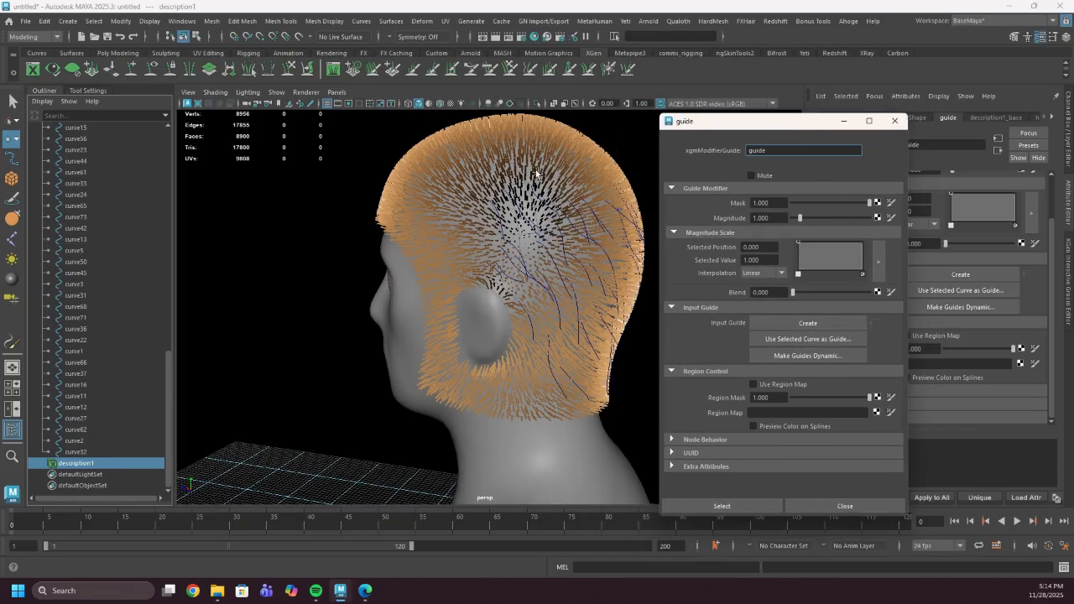
Step: Select all curves in group2, use them as guides with Preserve Dynamic Link enabled, and inspect the groom around the head
click(91, 452)
scroll(112, 393, up, 10)
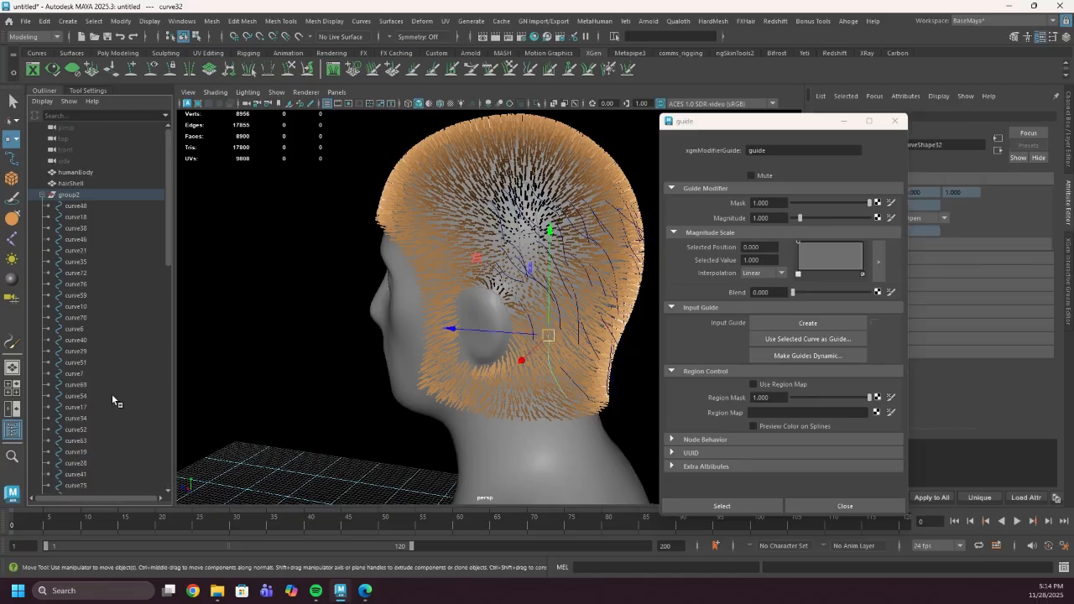
shift+click(104, 208)
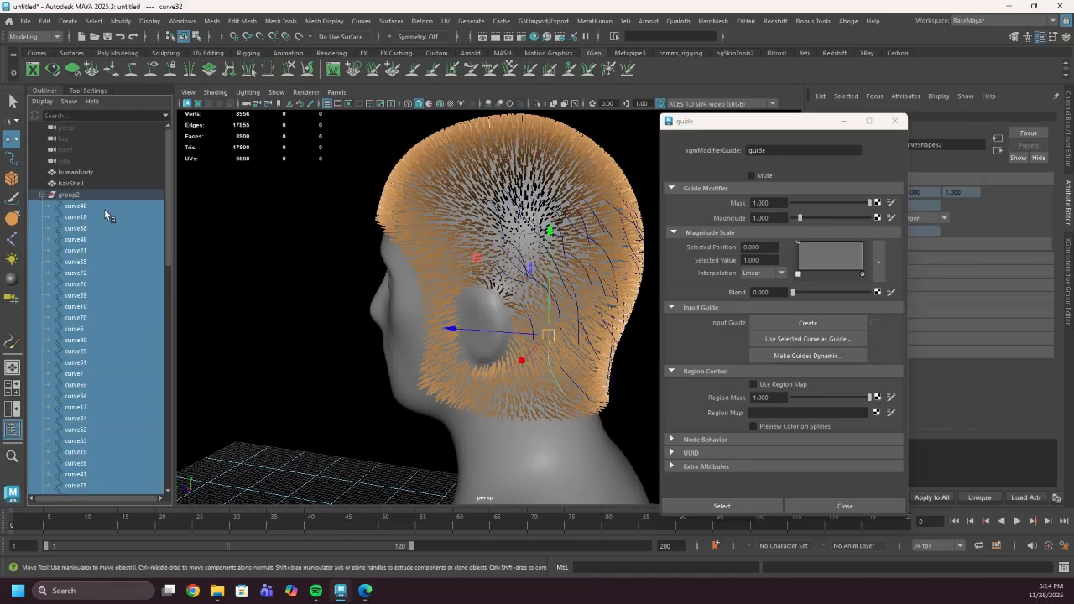
click(777, 339)
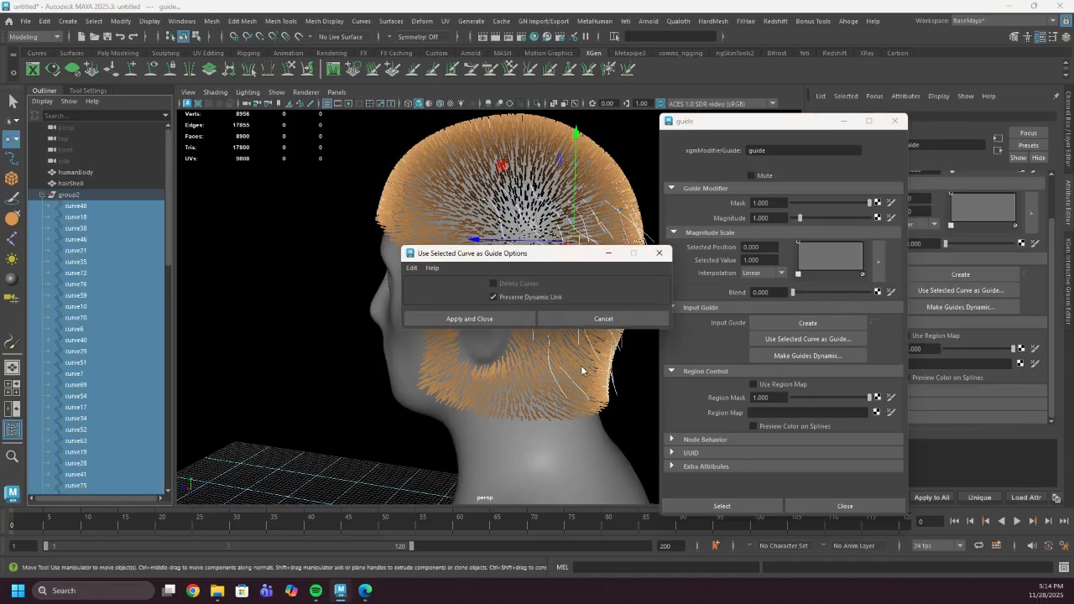
click(495, 317)
alt+drag(537, 357, 342, 366)
click(554, 252)
alt+drag(554, 252, 427, 291)
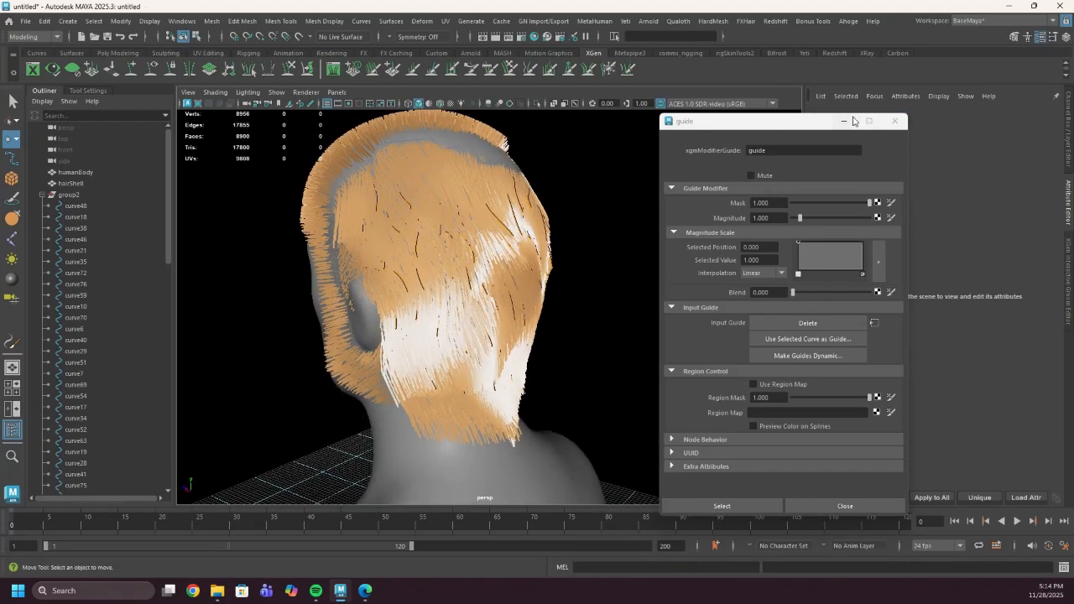
Step: Close the separate guide window, expand the guide modifier under description1, and show its attributes
click(894, 121)
alt+drag(413, 164, 433, 183)
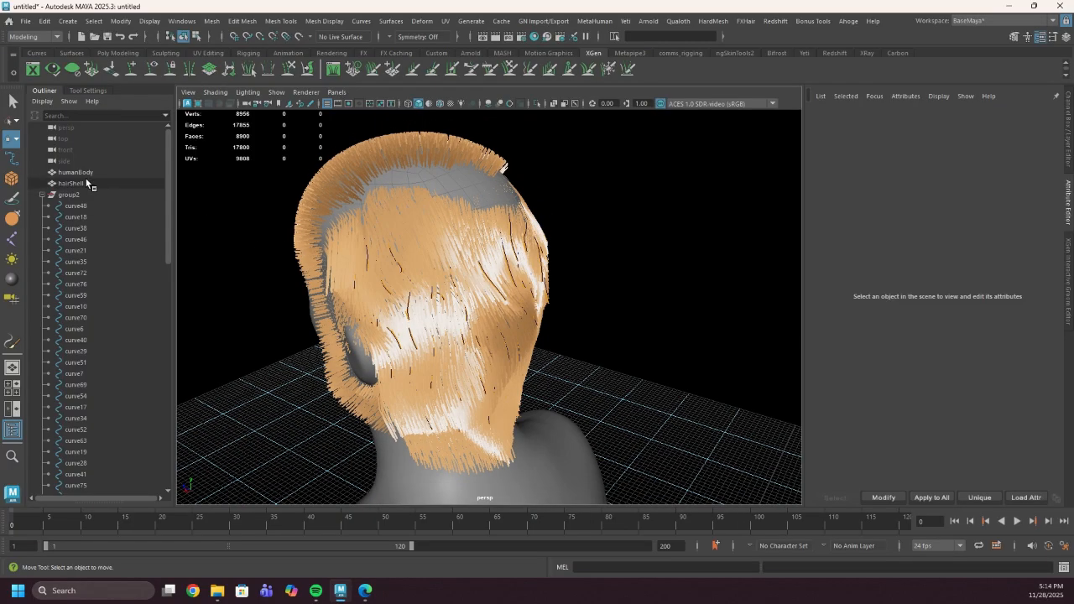
click(1064, 269)
click(871, 158)
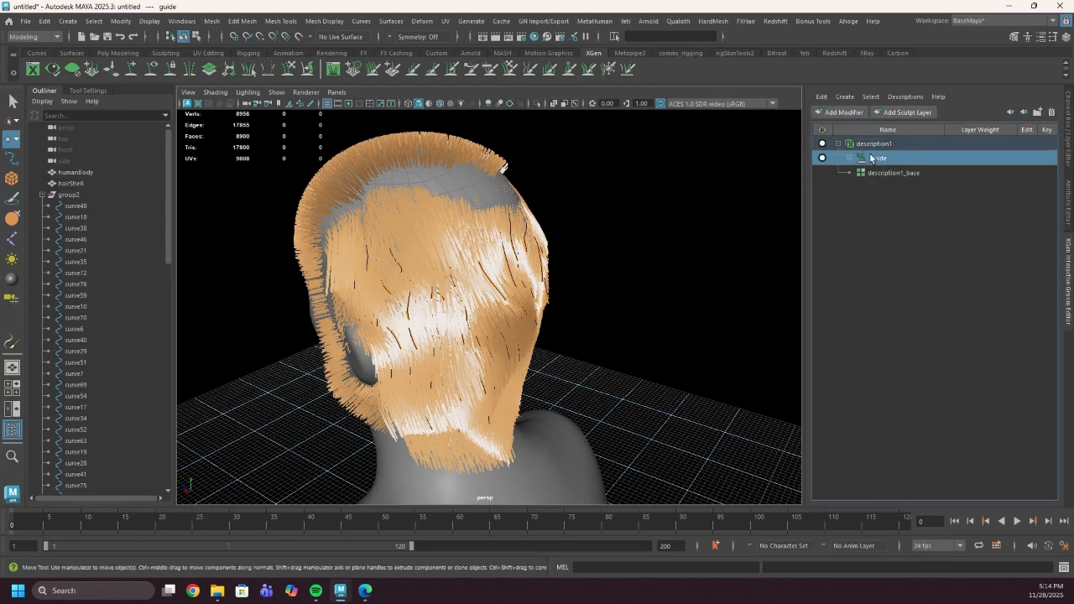
click(849, 158)
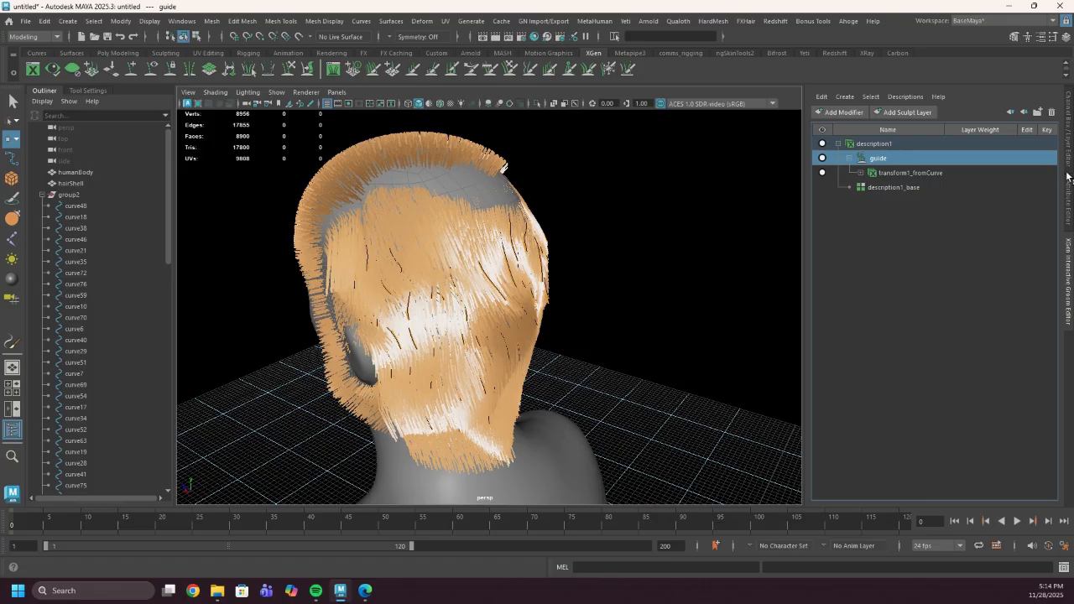
click(1068, 198)
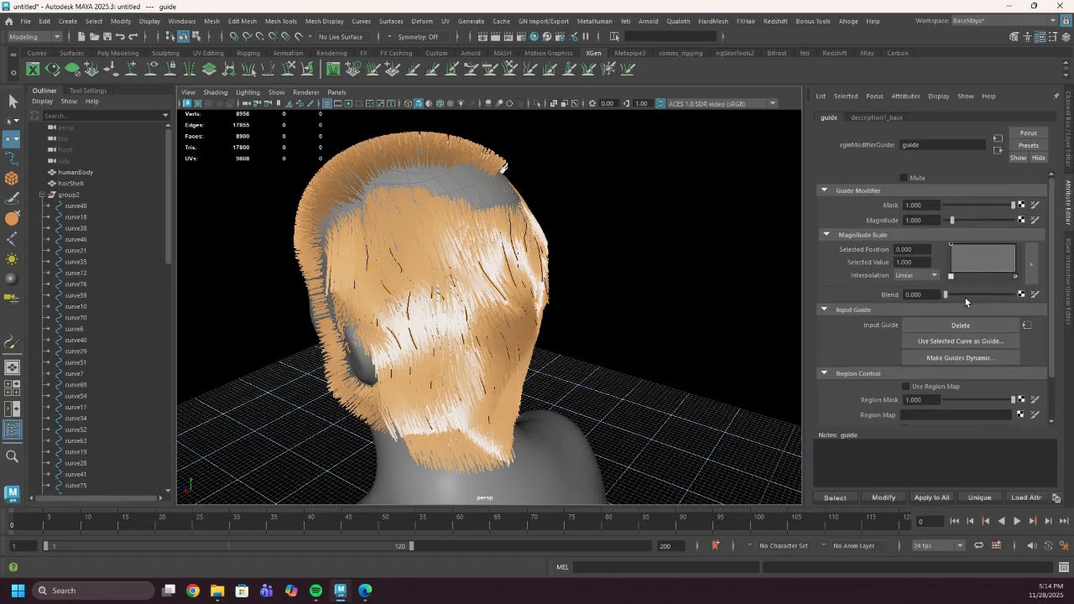
Step: Try out the guide modifier's Blend and Magnitude values, and restore Magnitude to 1
drag(961, 296, 932, 295)
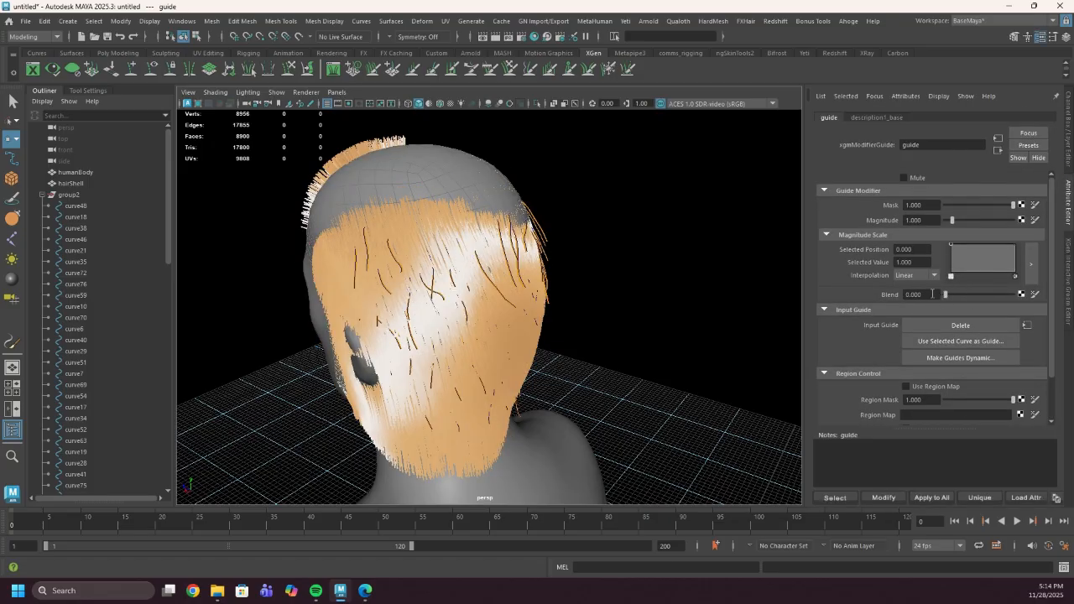
mouse_move(950, 218)
mouse_down()
mouse_move(974, 221)
mouse_move(947, 224)
mouse_up()
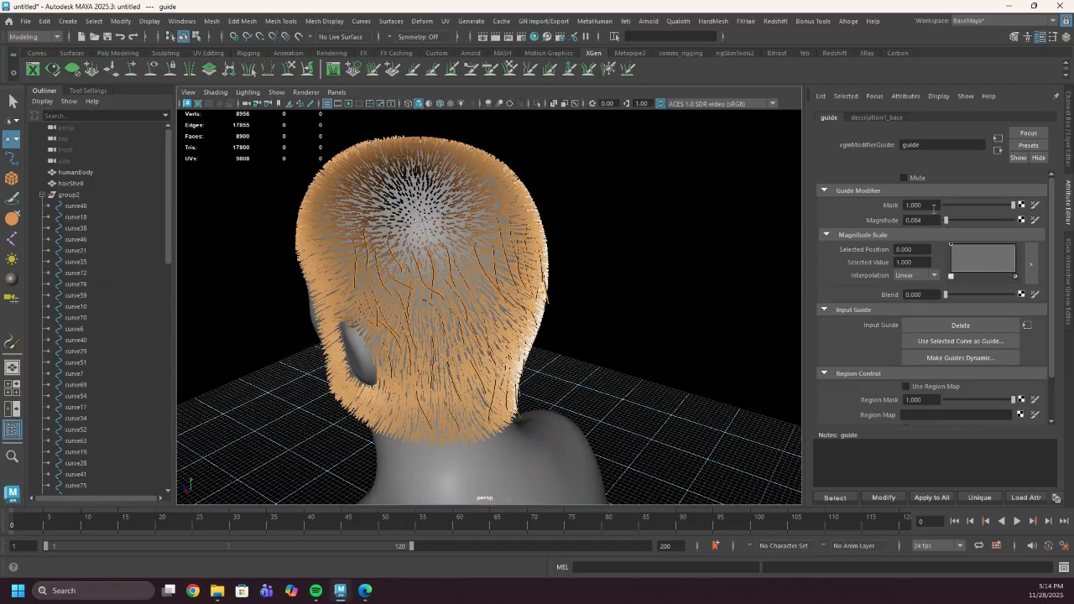
double_click(934, 219)
text(1)
key(Return)
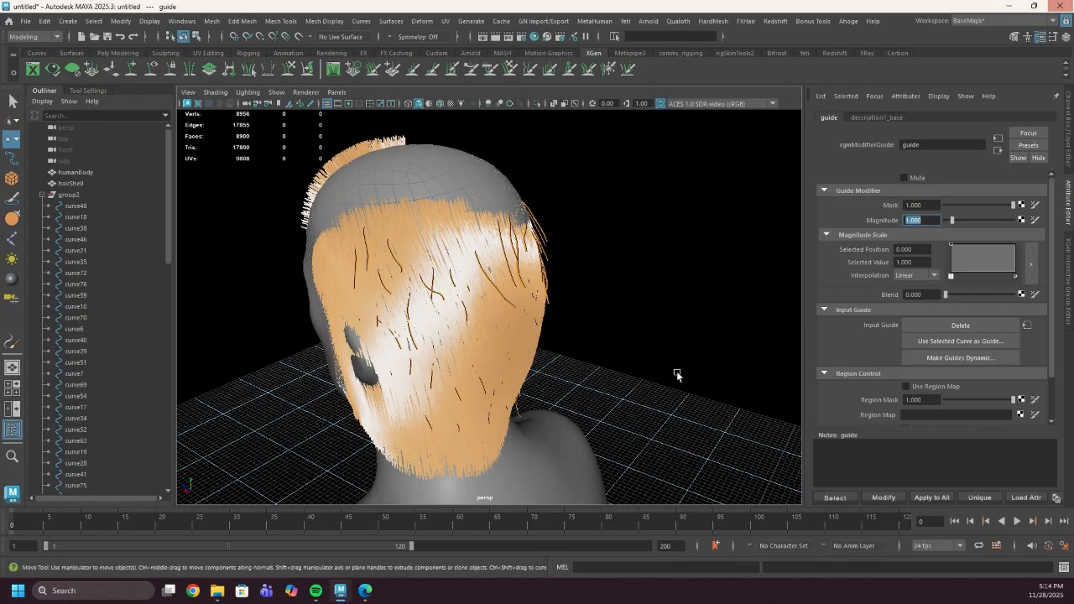
alt+drag(417, 384, 440, 254)
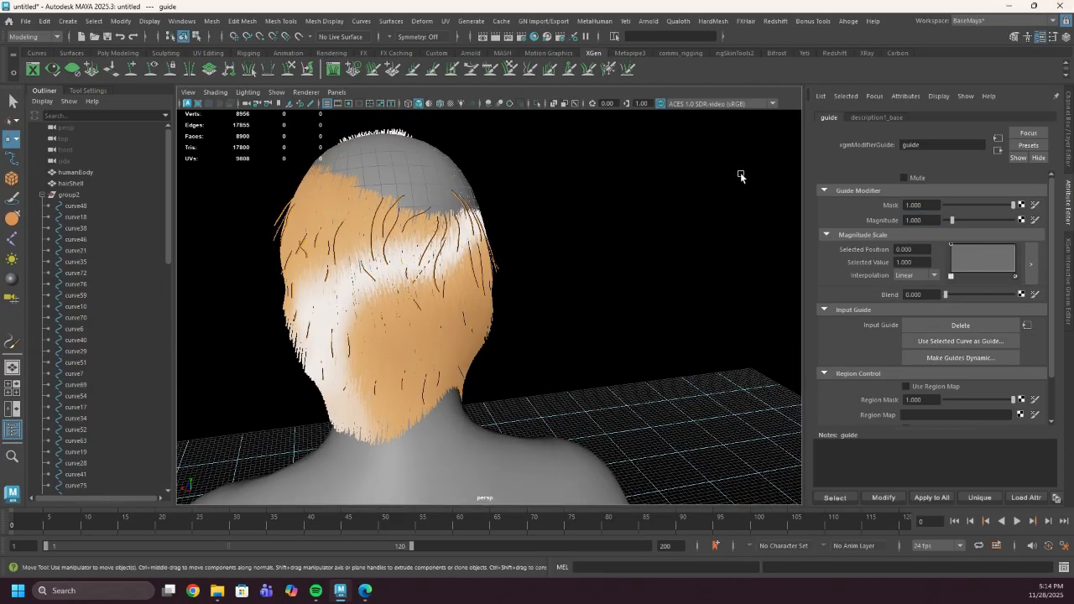
Step: Add a Clump modifier to description1, select it, and inspect the clumped hair on the back of the head
click(856, 117)
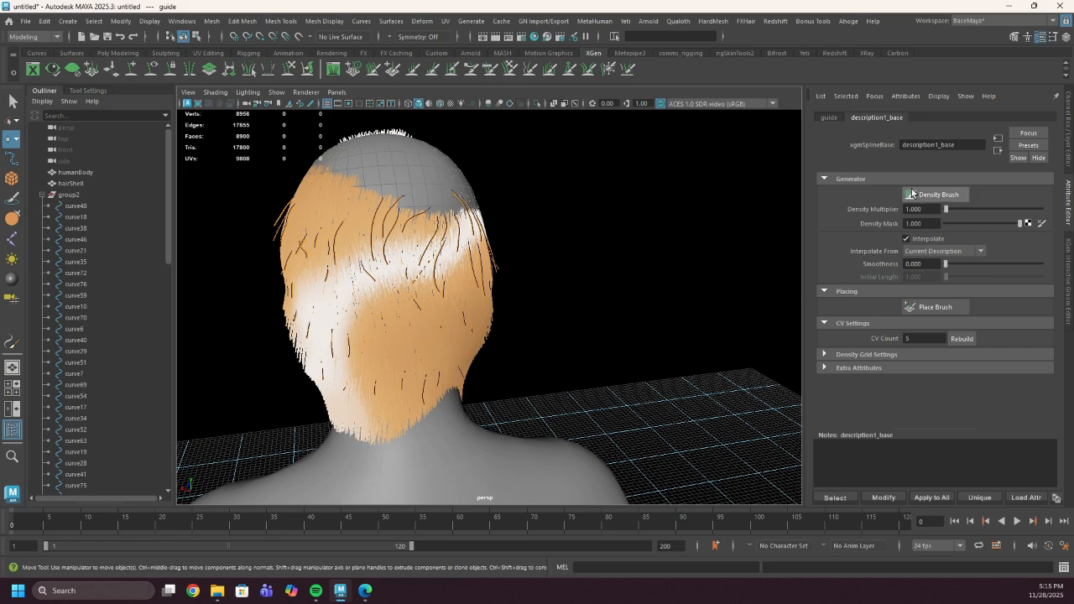
click(1069, 277)
click(876, 144)
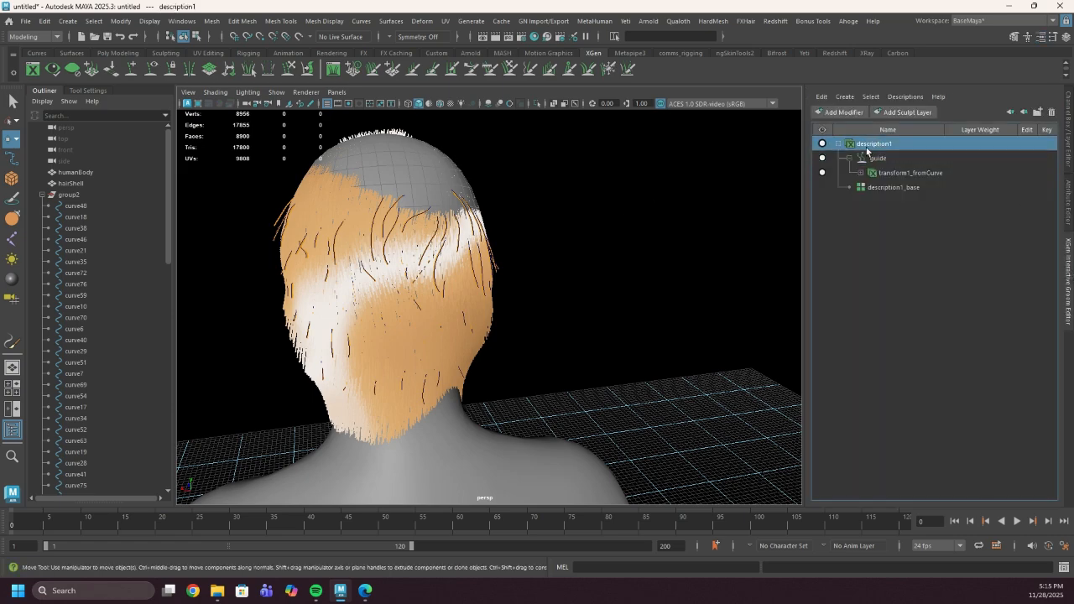
click(837, 112)
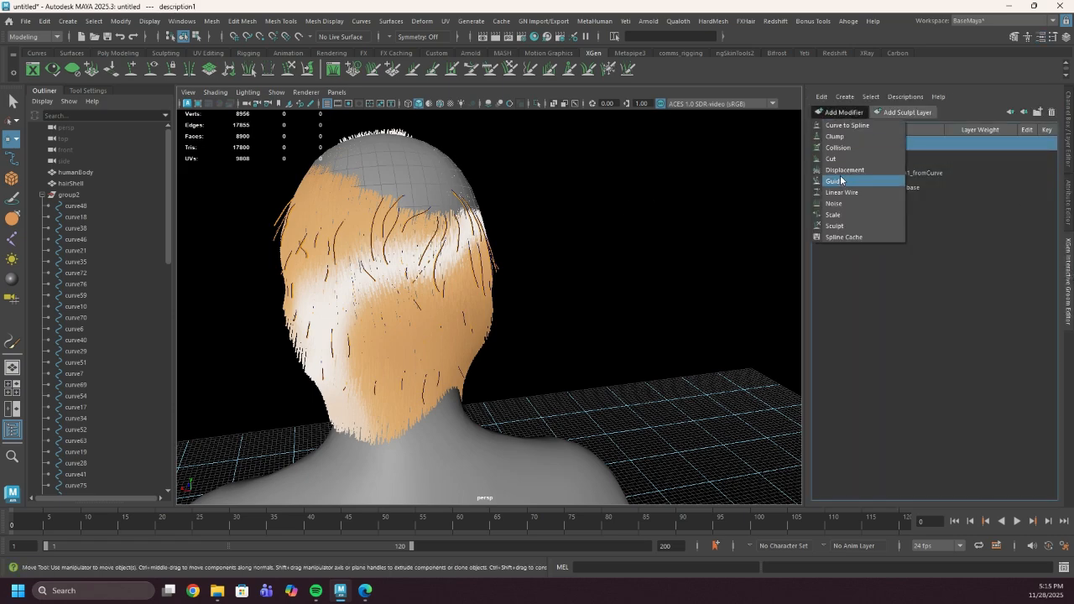
click(856, 136)
click(877, 159)
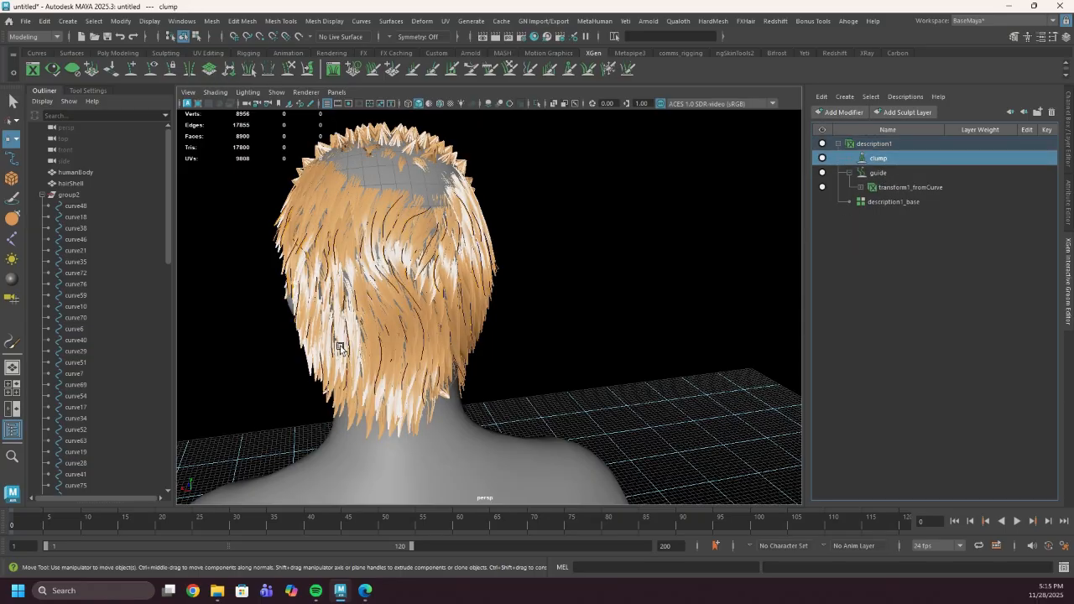
alt+drag(338, 344, 482, 295)
scroll(410, 216, up, 3)
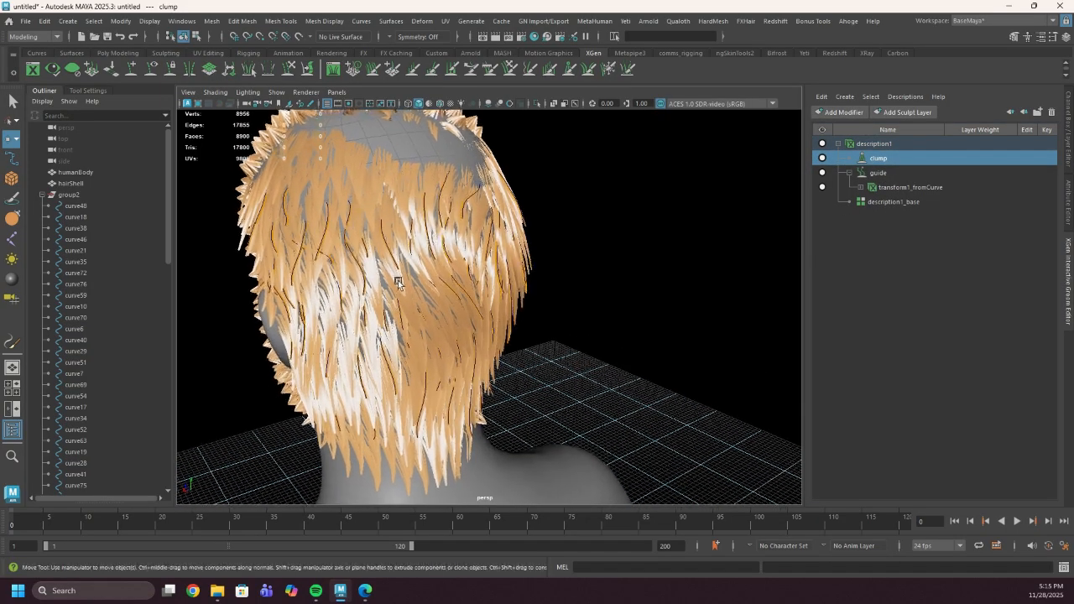
alt+drag(397, 280, 376, 321)
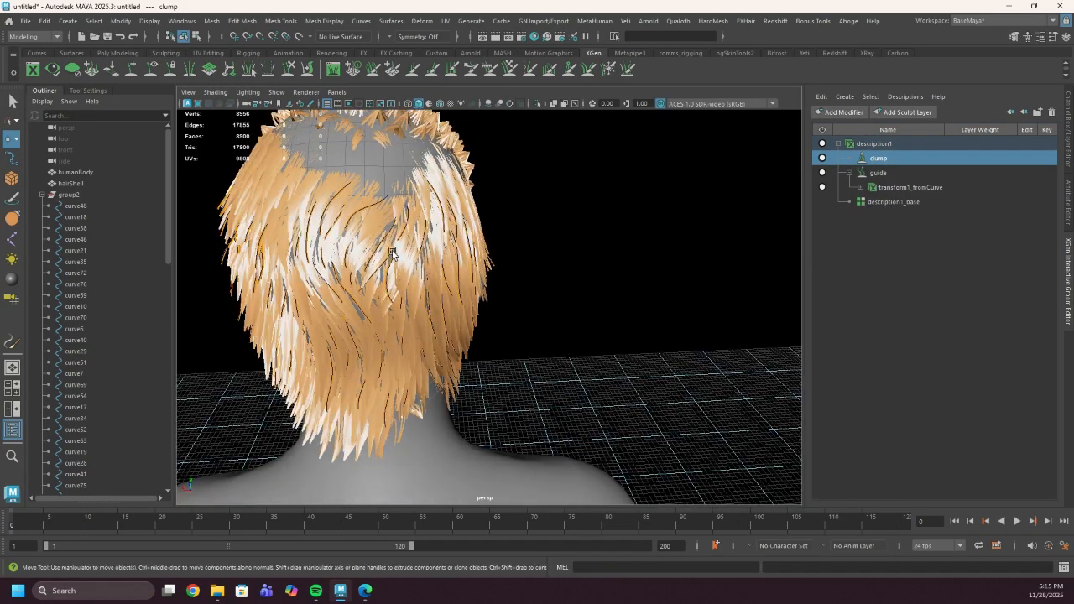
Step: Show the clump modifier's attributes and examine its Clump Effect, Clump Map, Advanced Shape and Secondary Effects settings
click(1066, 191)
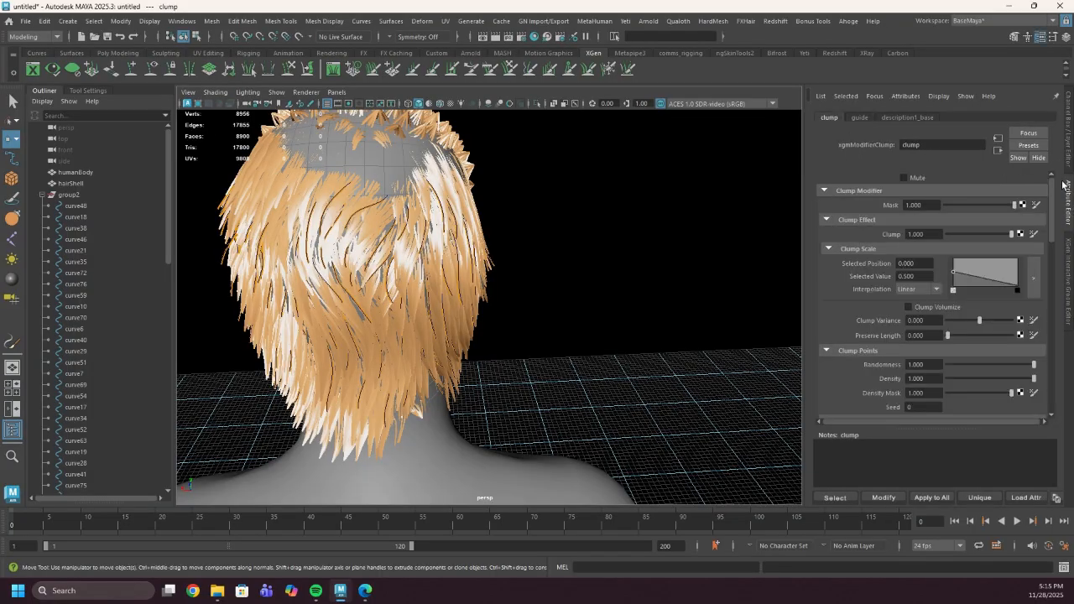
scroll(946, 355, down, 6)
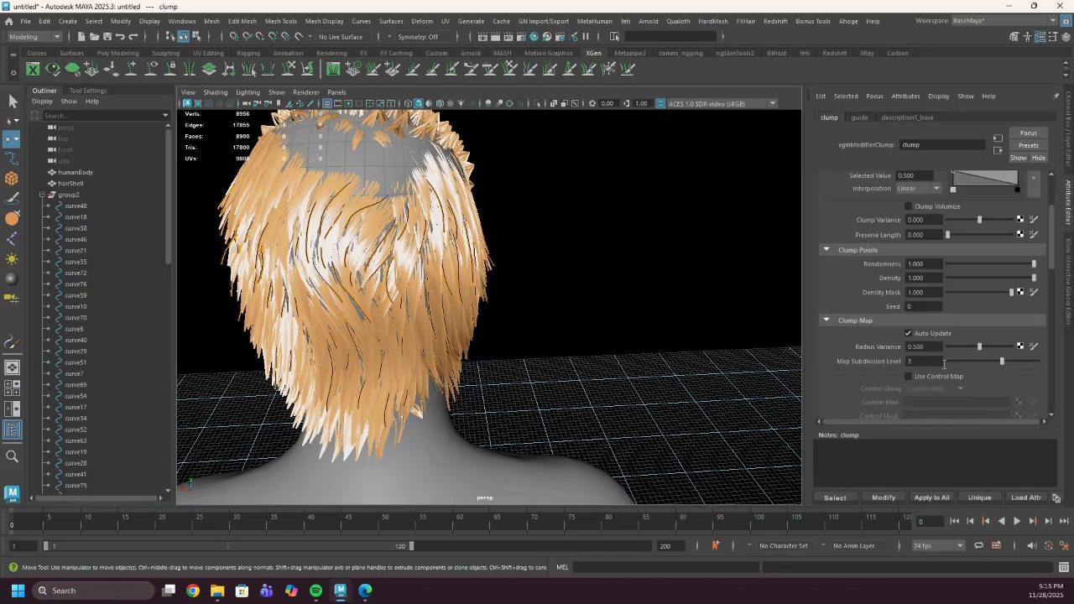
scroll(944, 358, down, 1)
scroll(926, 292, up, 3)
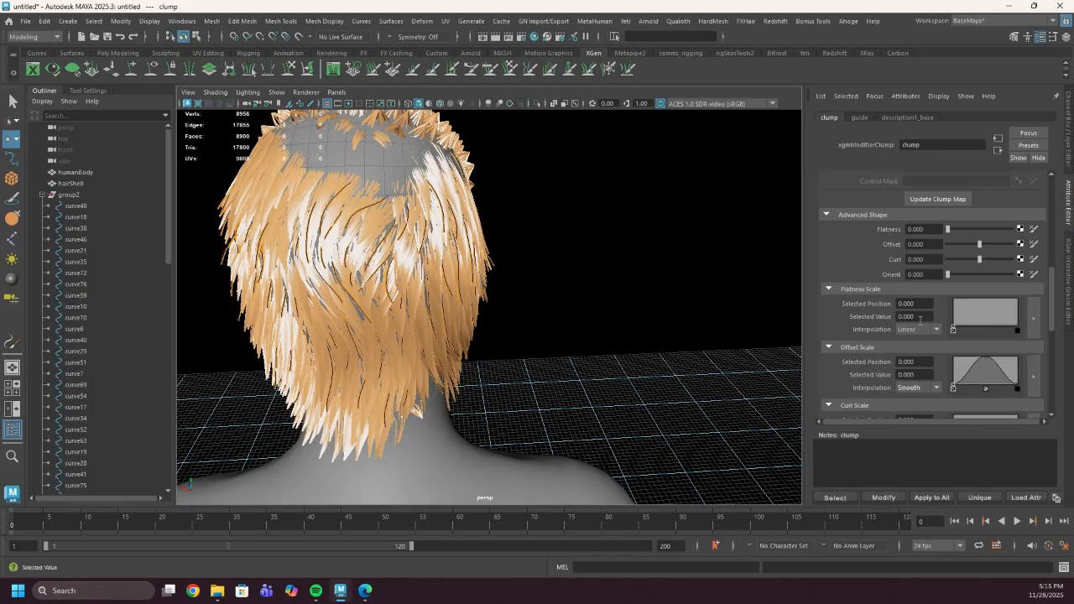
scroll(919, 321, down, 4)
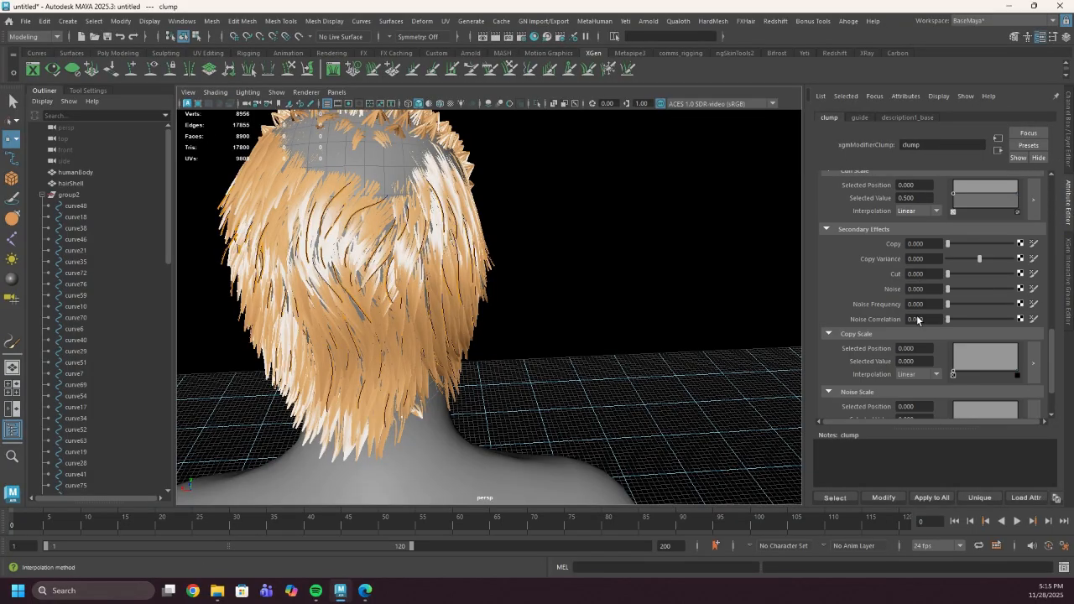
scroll(885, 380, down, 2)
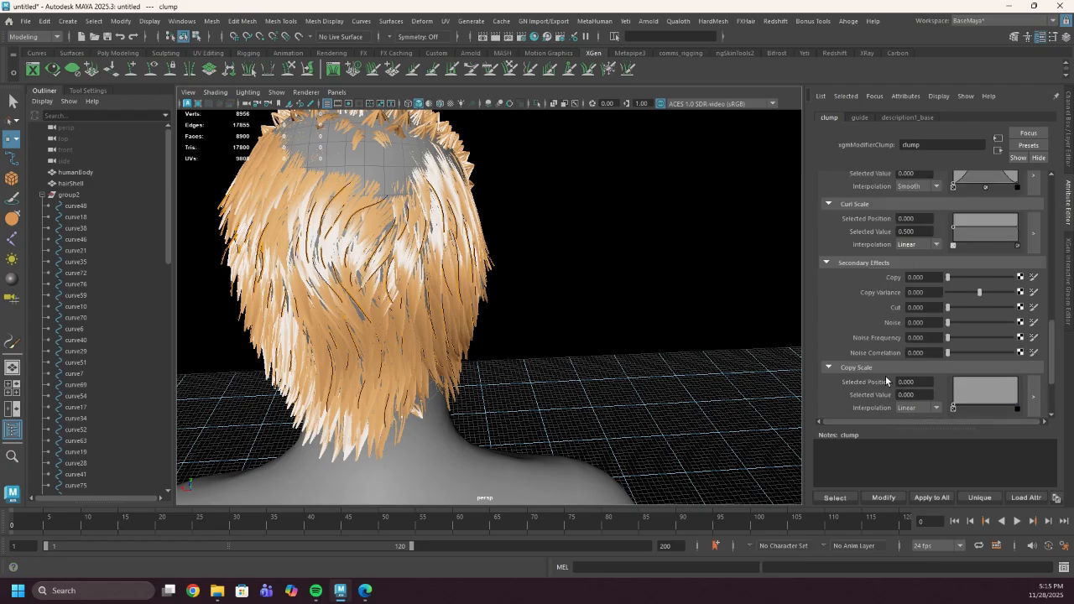
scroll(885, 375, up, 6)
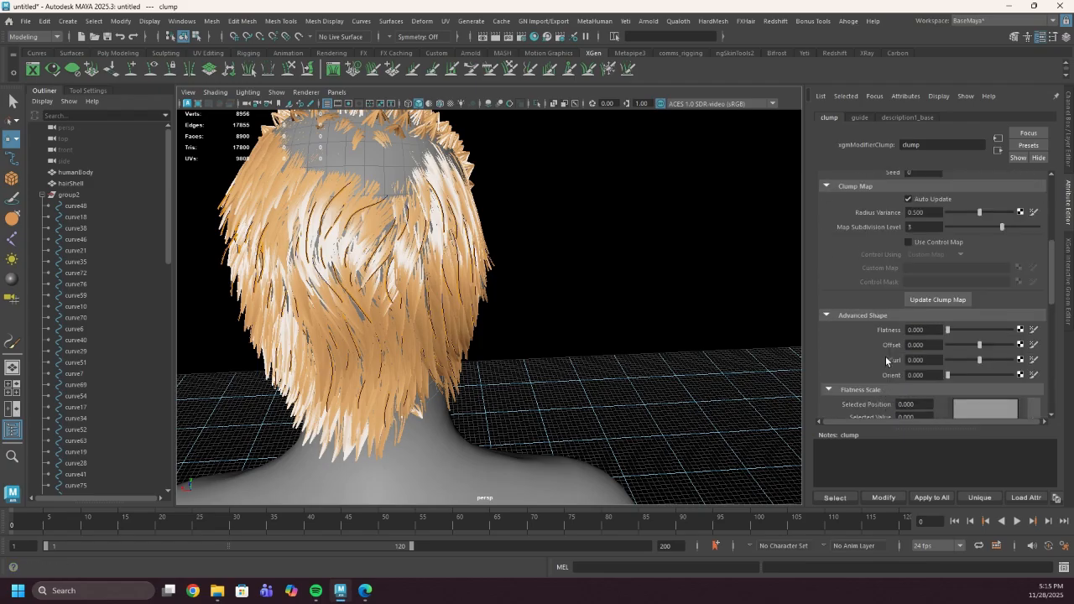
scroll(885, 356, up, 5)
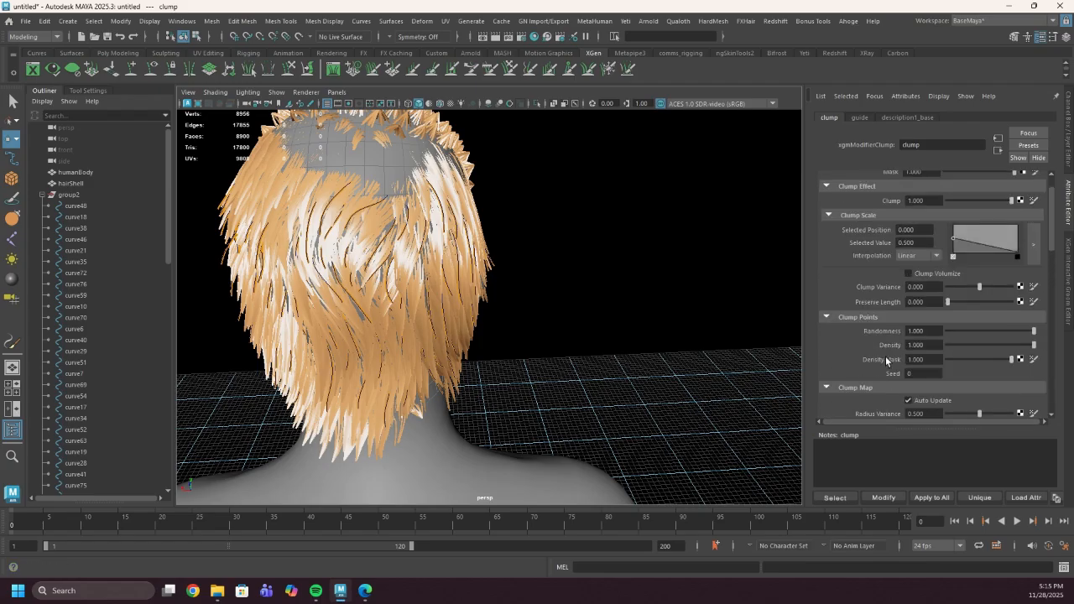
scroll(885, 359, up, 1)
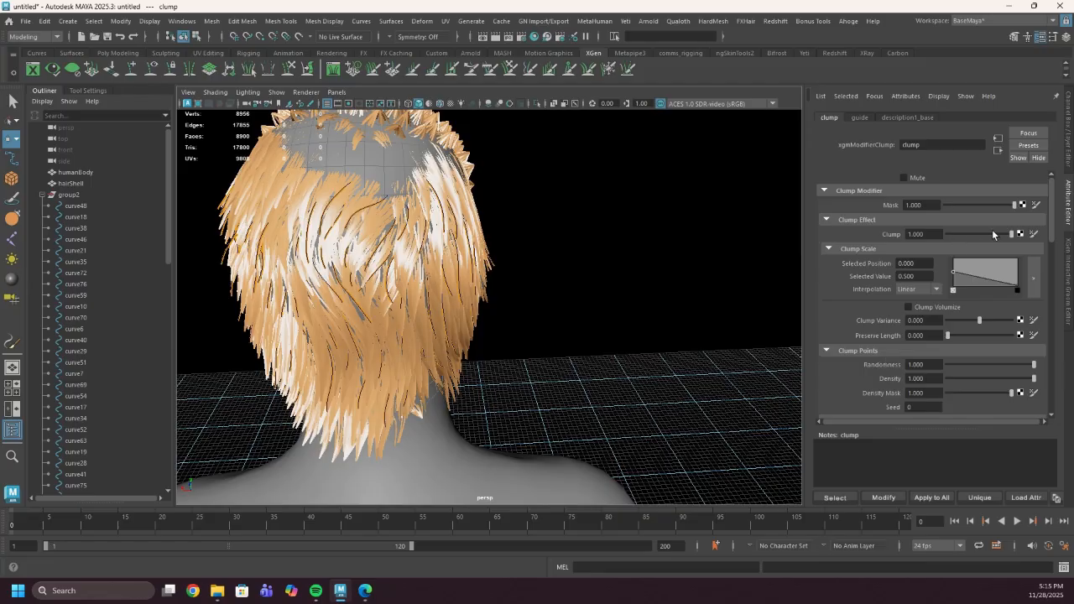
scroll(906, 308, down, 6)
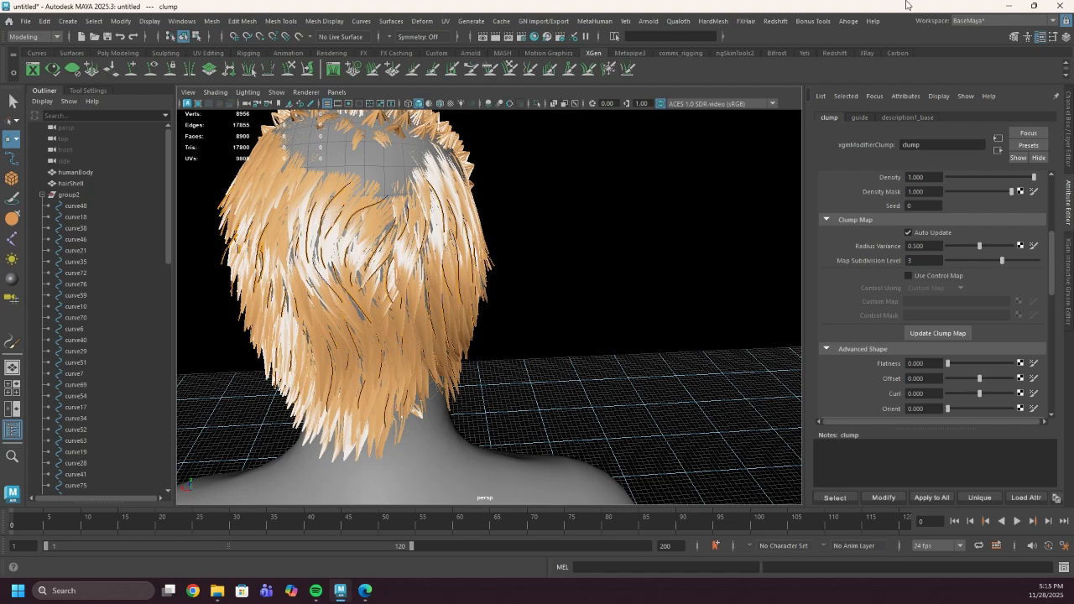
Step: Examine the clumped hair around the head against the clump modifier's settings, and clear the selection
alt+drag(554, 277, 581, 218)
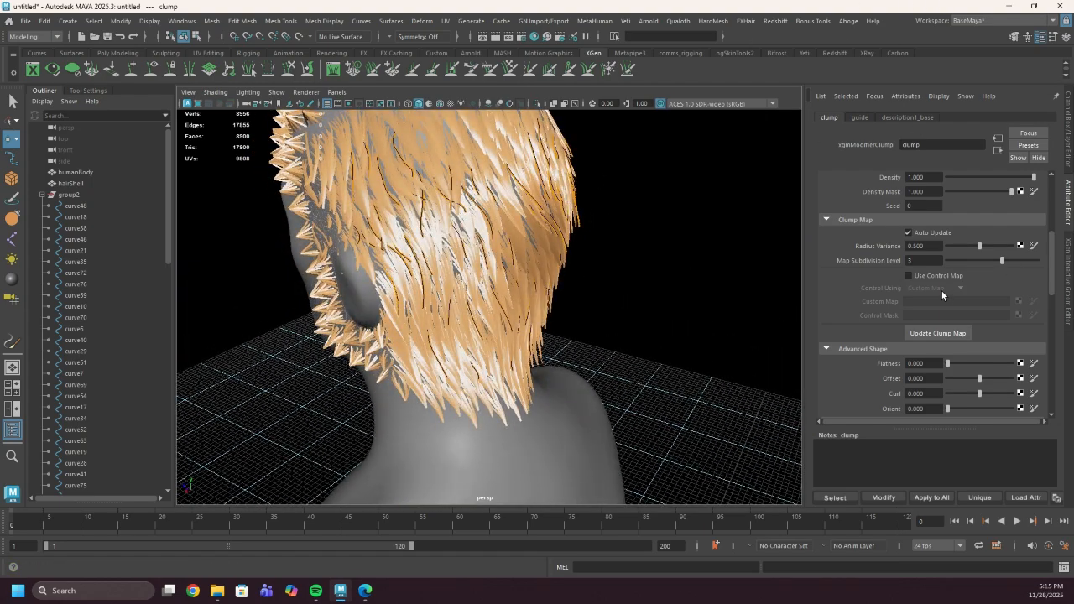
scroll(945, 274, down, 3)
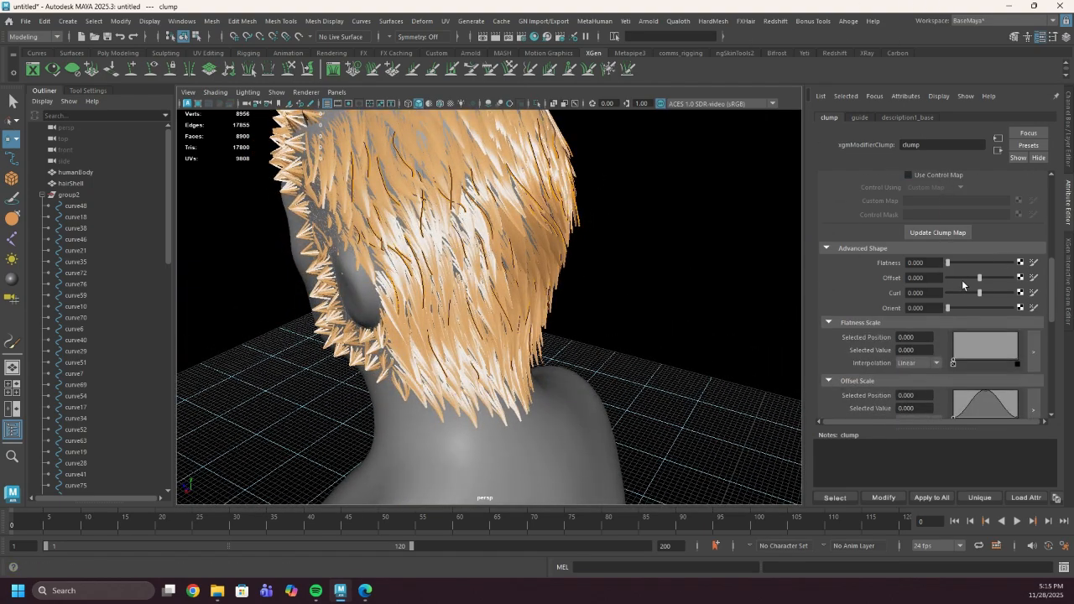
scroll(962, 279, down, 10)
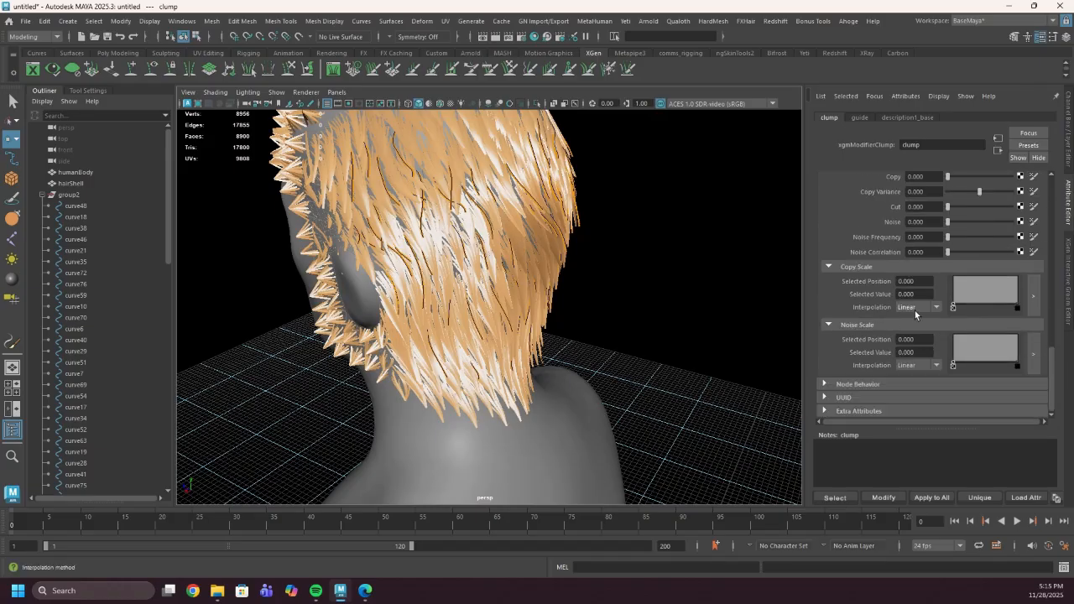
scroll(914, 310, up, 4)
alt+drag(545, 285, 487, 282)
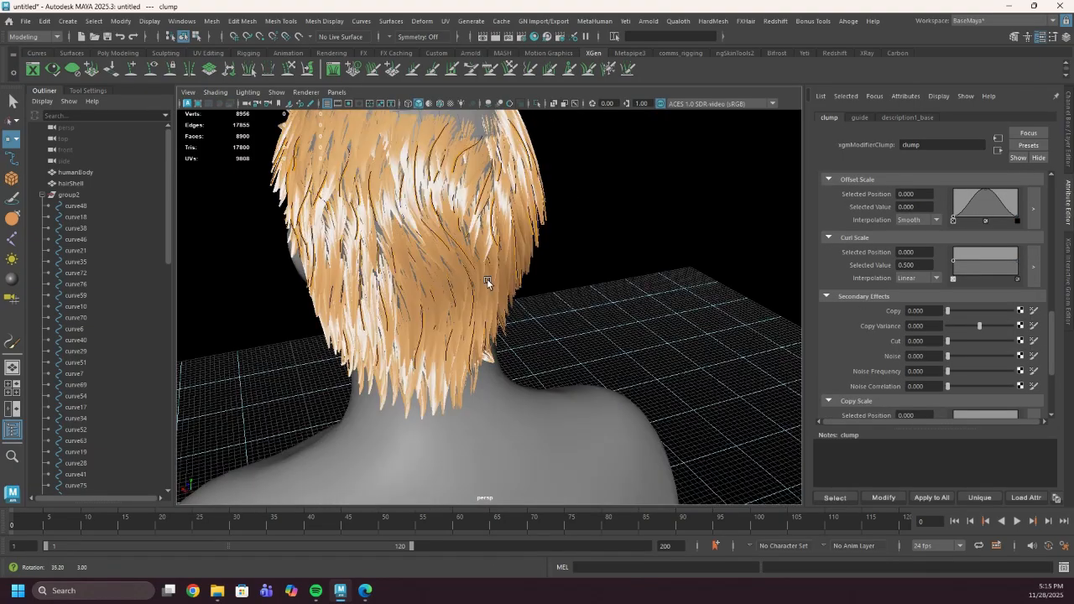
alt+middle_drag(488, 281, 472, 309)
alt+drag(472, 310, 428, 310)
scroll(870, 357, up, 12)
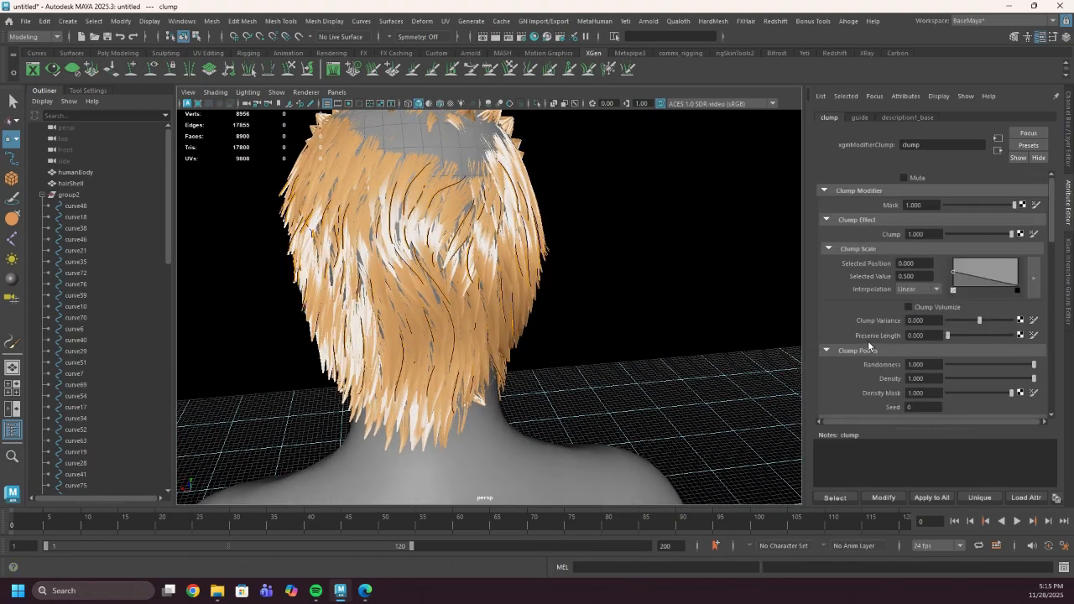
alt+drag(356, 236, 402, 248)
click(614, 202)
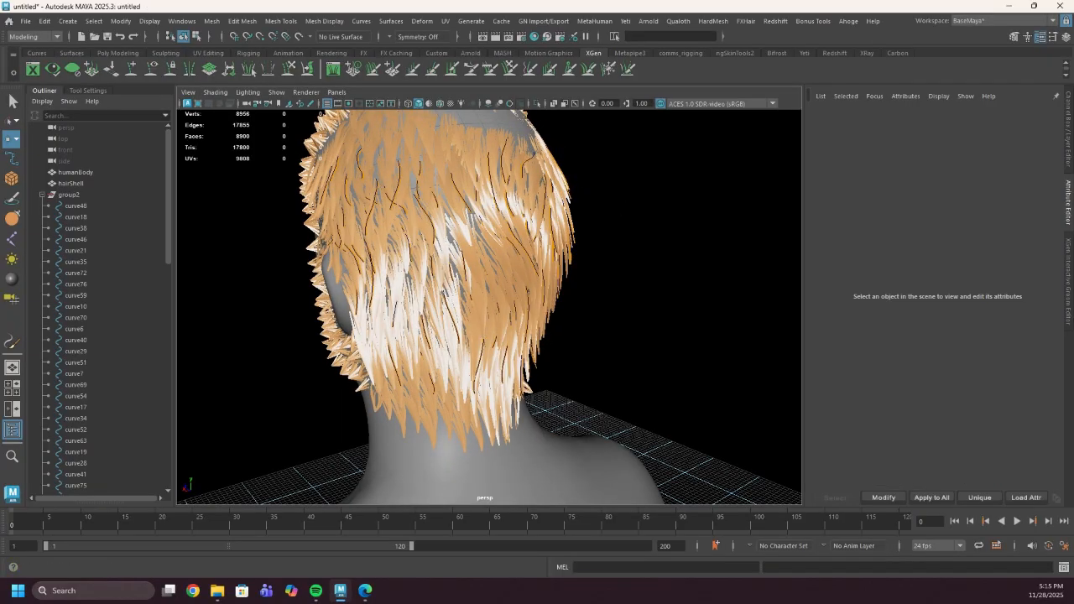
alt+drag(731, 307, 490, 210)
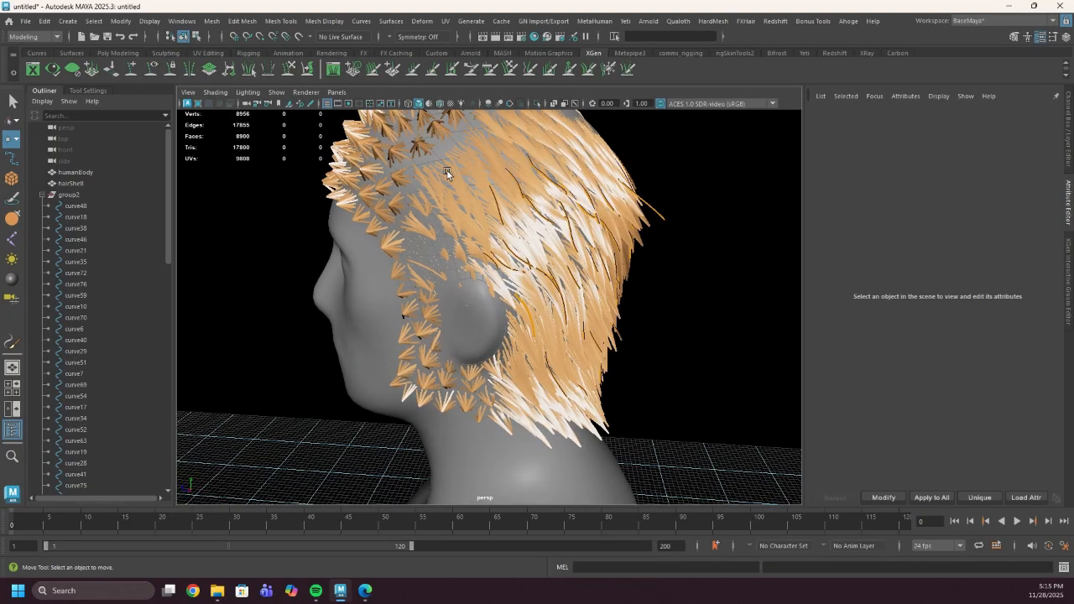
alt+drag(446, 170, 417, 235)
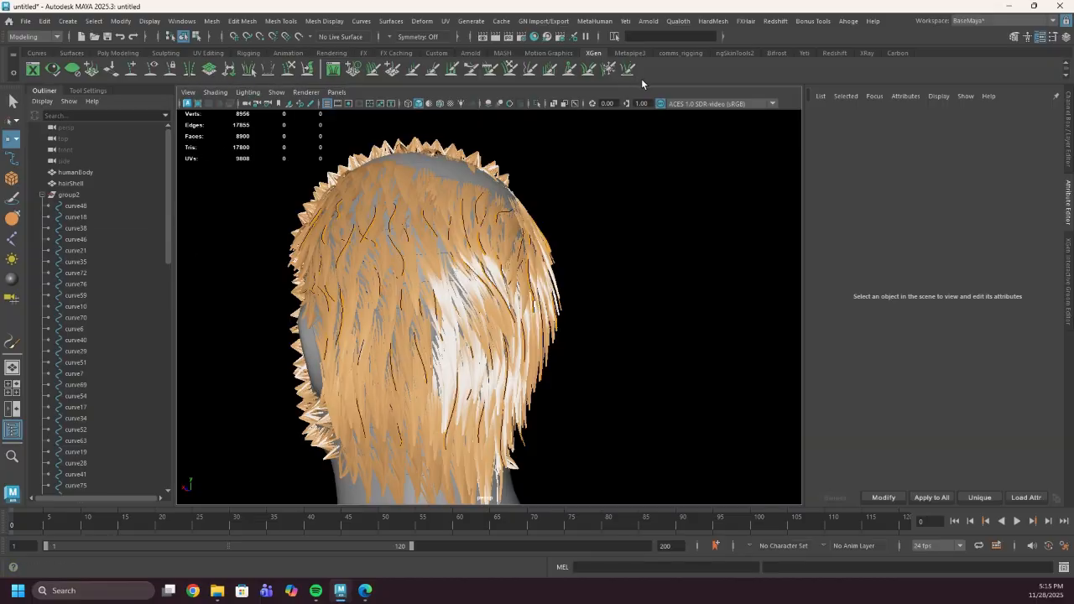
Step: Return to the groom's modifier stack and add a Noise modifier to description1
click(357, 71)
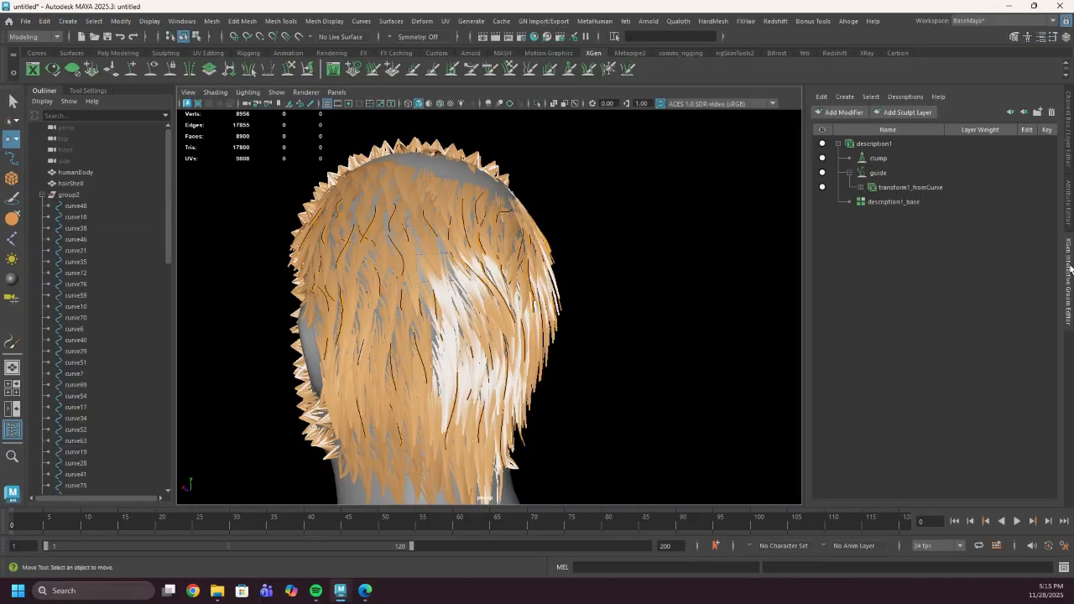
click(874, 158)
double_click(873, 145)
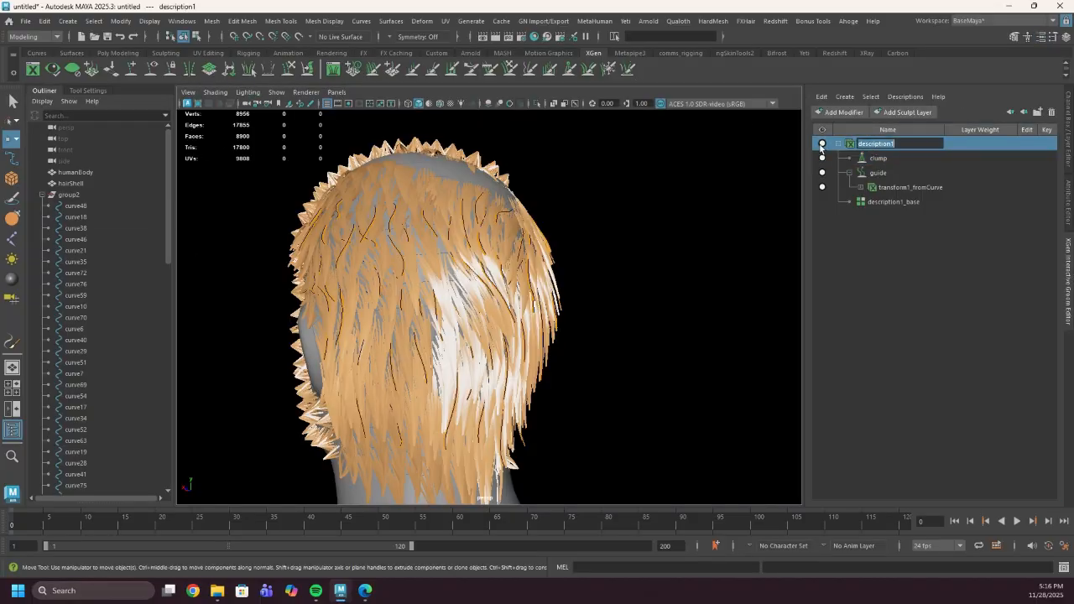
click(883, 186)
right_click(878, 146)
mouse_move(911, 150)
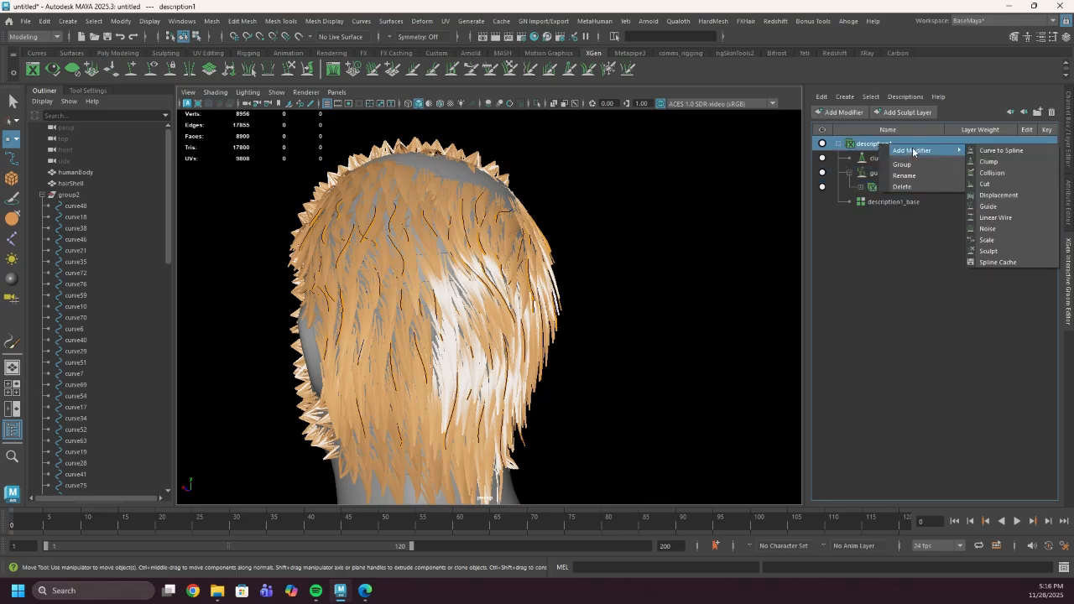
click(1008, 228)
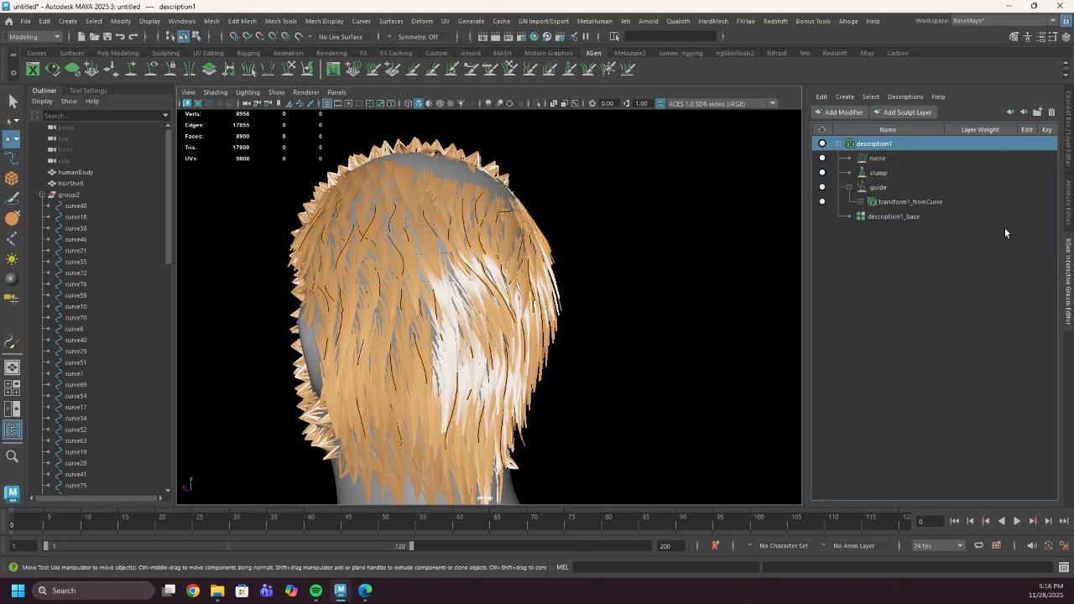
Step: Show the attributes of description1_base and set its Density Multiplier to 8
alt+drag(710, 271, 409, 255)
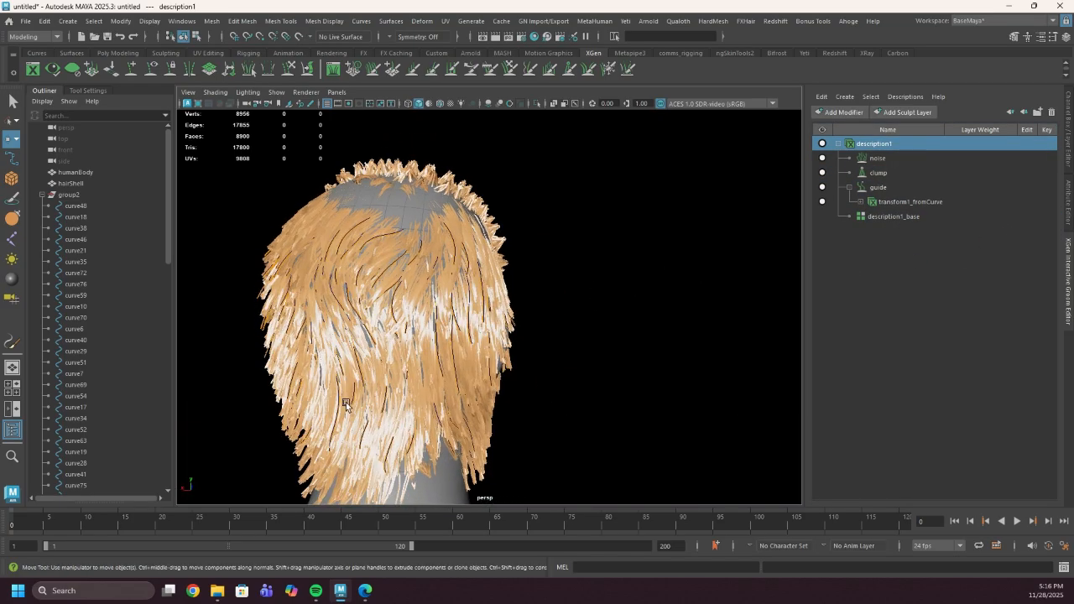
click(914, 216)
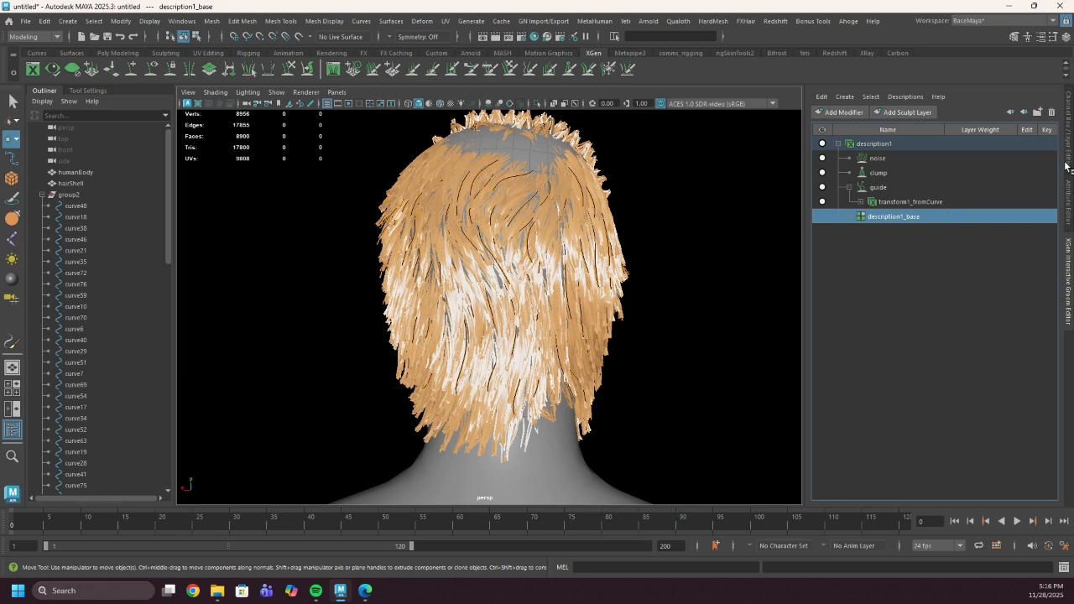
click(1068, 164)
click(1066, 186)
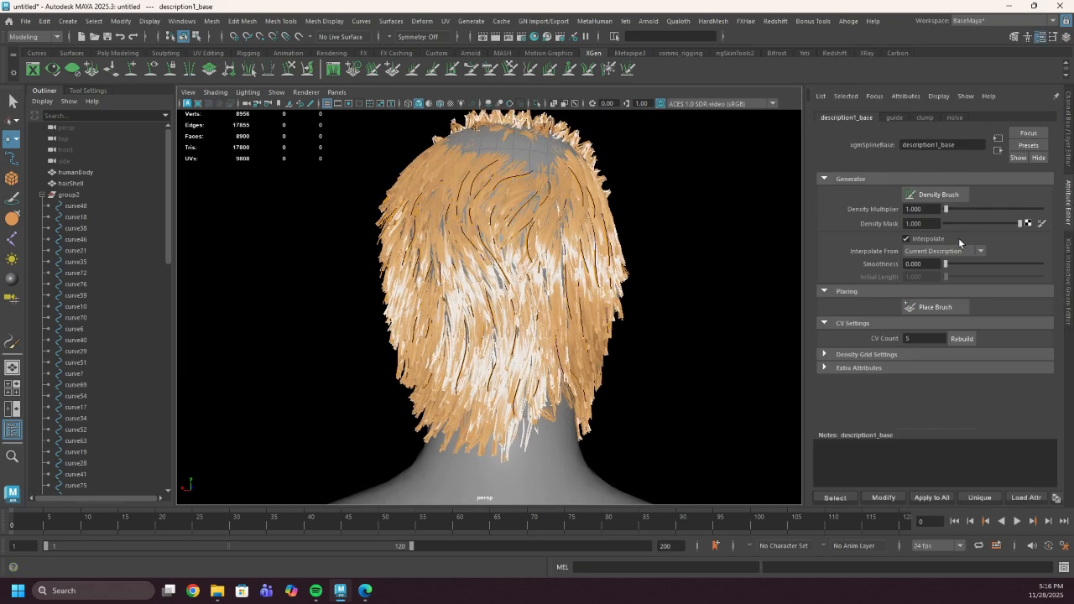
click(939, 210)
key(Return)
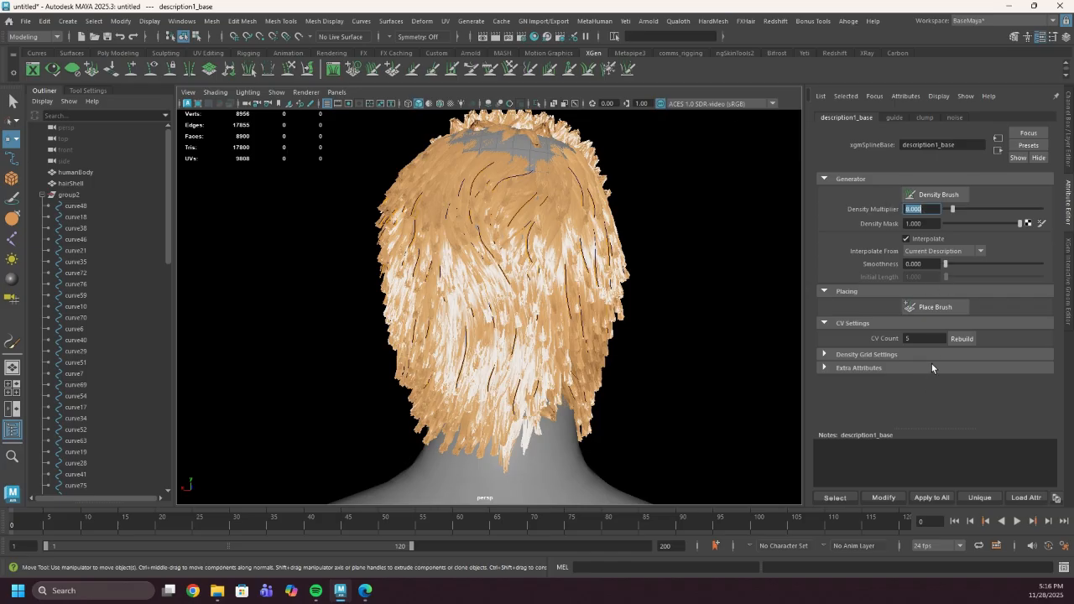
Step: Set description1_base's CV Count to 12 and its interpolation Smoothness to about 0.371
click(929, 338)
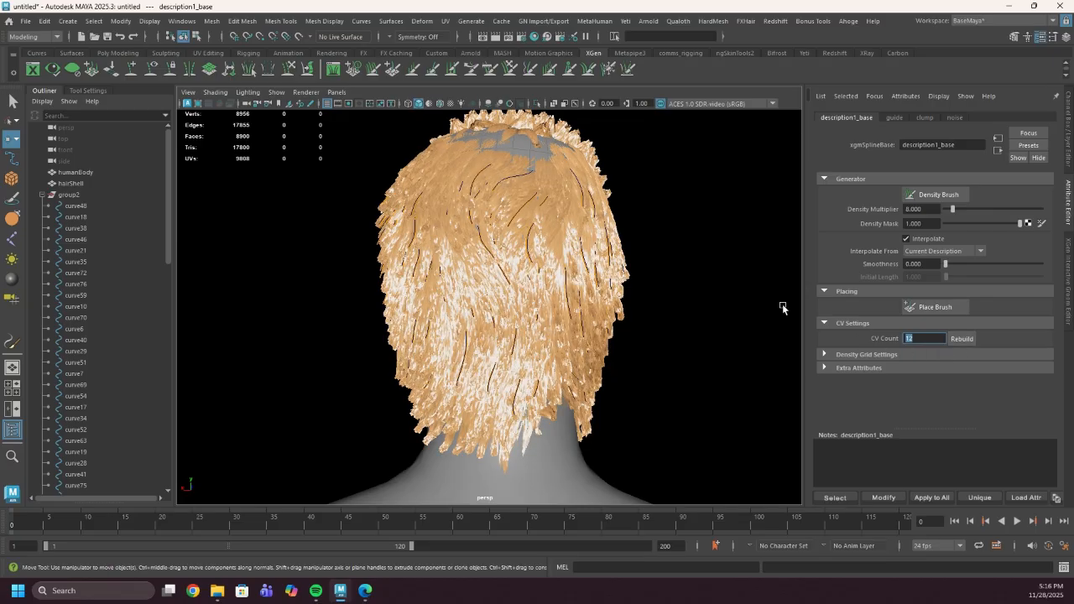
alt+drag(588, 286, 389, 288)
scroll(467, 287, up, 5)
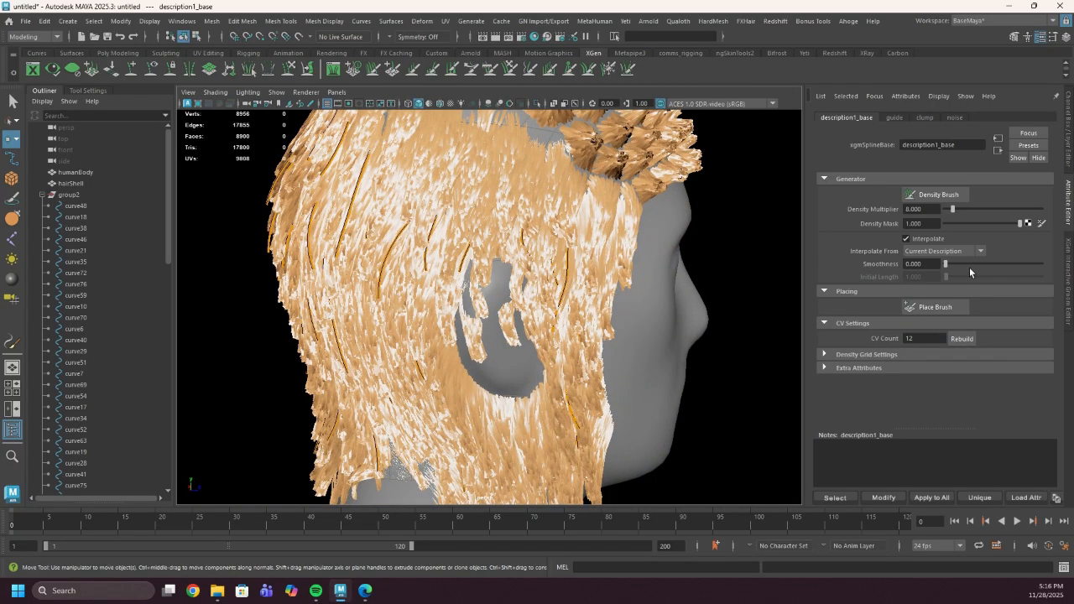
drag(964, 264, 980, 264)
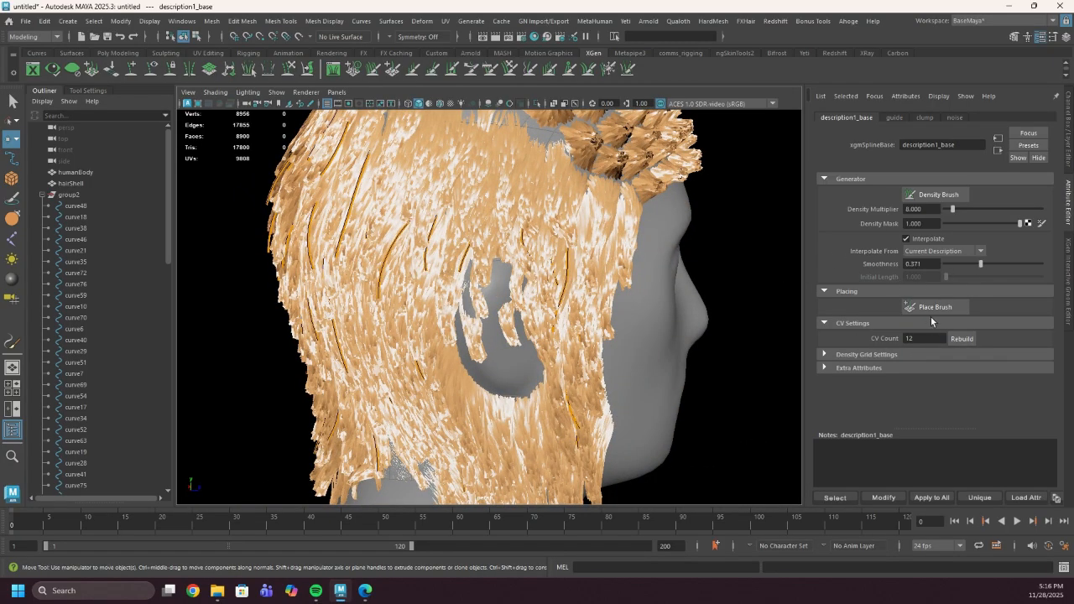
click(868, 353)
click(867, 352)
Step: Clear the selection and examine the denser hair around the side and back of the head
alt+drag(549, 213, 555, 258)
click(680, 233)
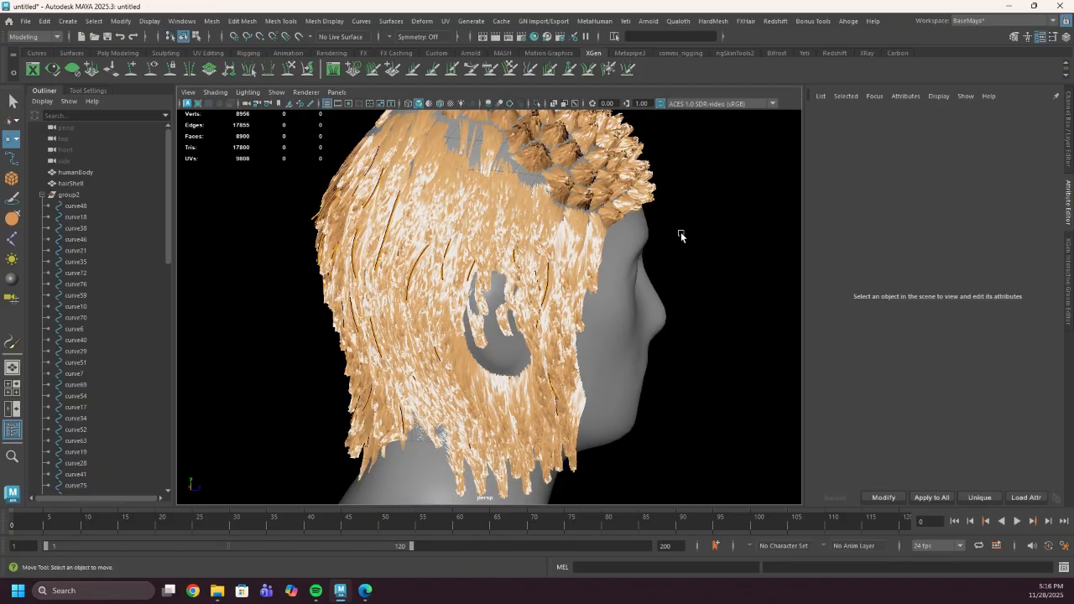
alt+drag(681, 233, 511, 227)
alt+drag(487, 177, 509, 164)
alt+drag(543, 285, 559, 268)
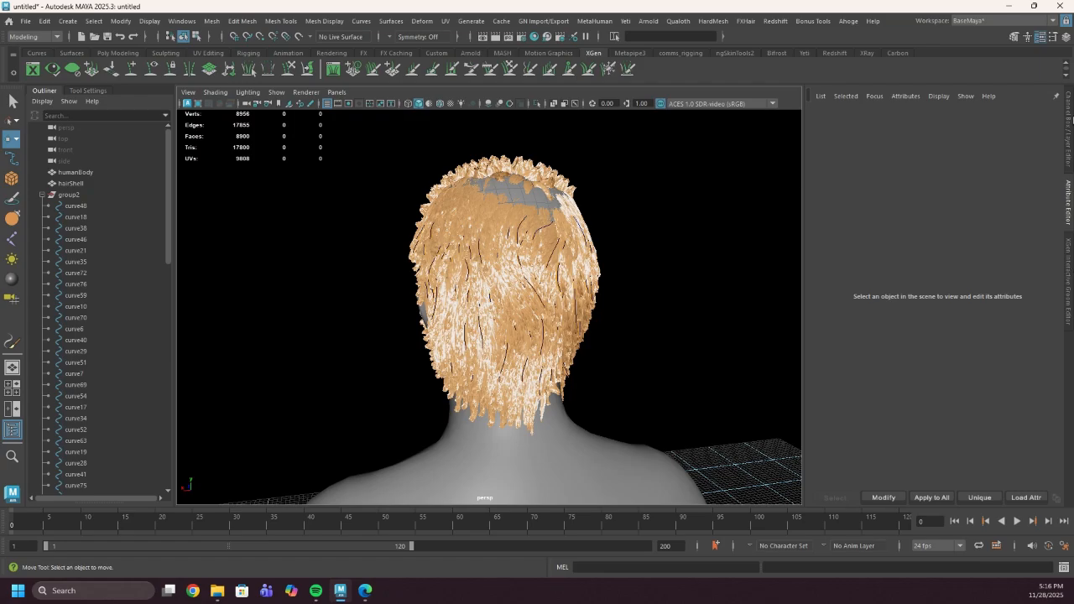
alt+drag(785, 191, 638, 235)
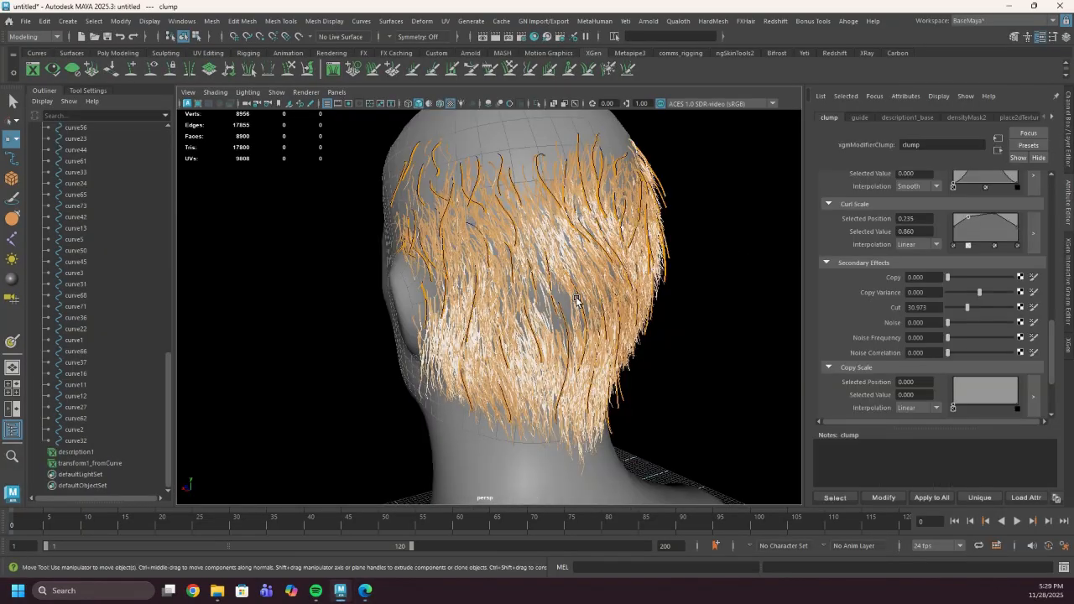
Step: Set the clump modifier's Cut to about 31.9 and check the hair length around the head
alt+drag(576, 300, 497, 335)
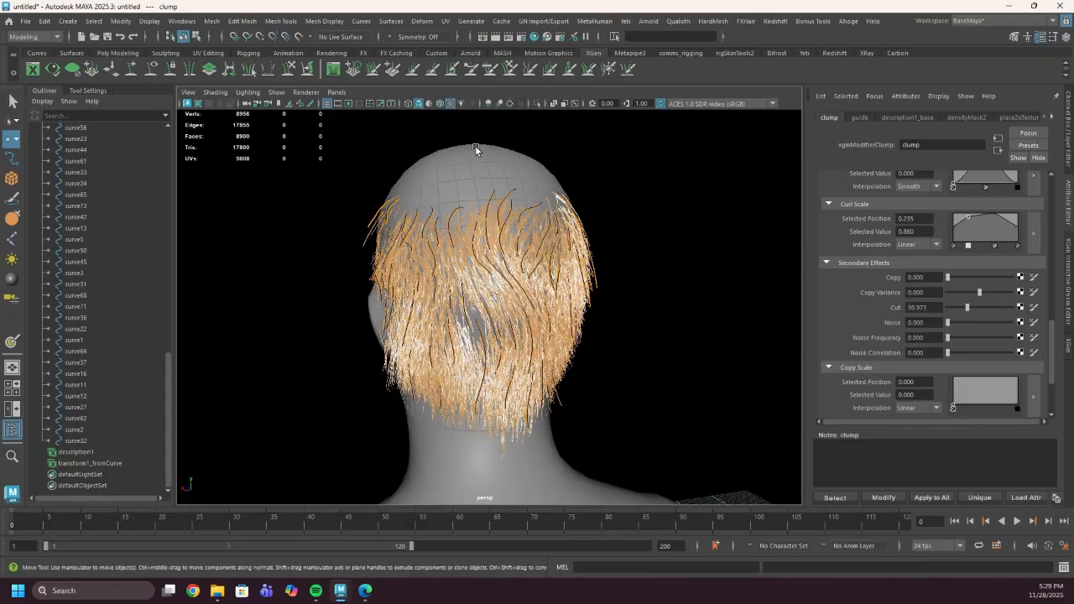
alt+drag(552, 224, 564, 282)
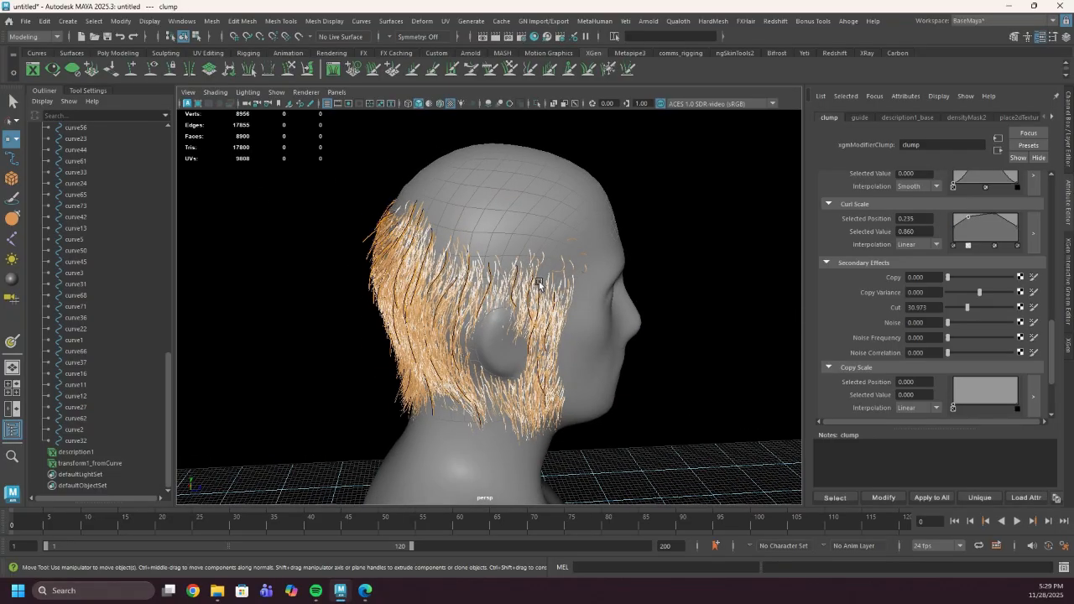
alt+drag(502, 352, 584, 371)
scroll(948, 337, up, 2)
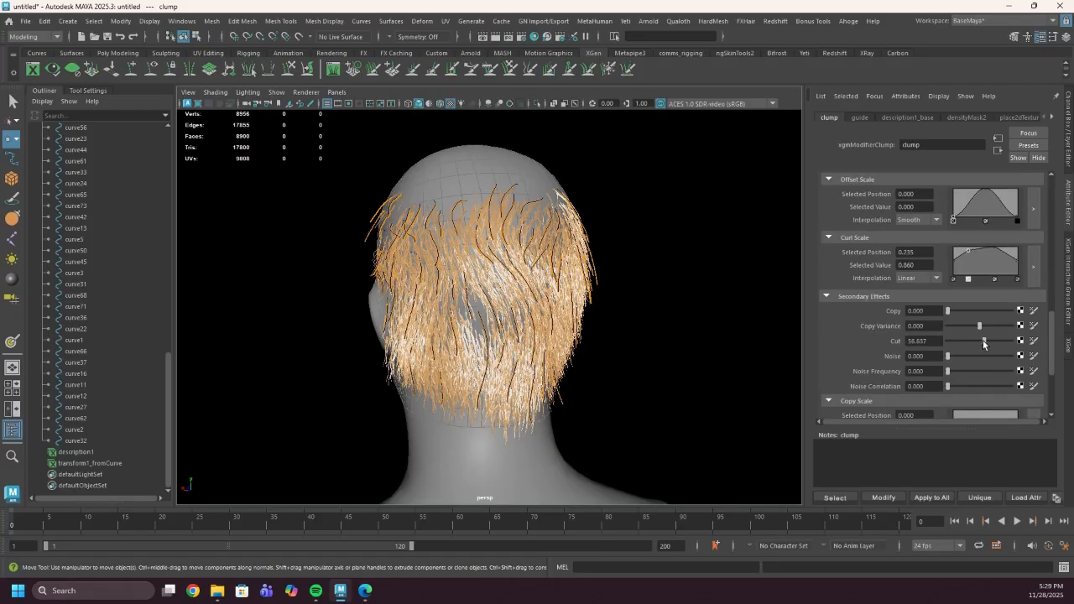
mouse_move(984, 344)
mouse_down()
mouse_move(955, 340)
mouse_move(966, 340)
mouse_up()
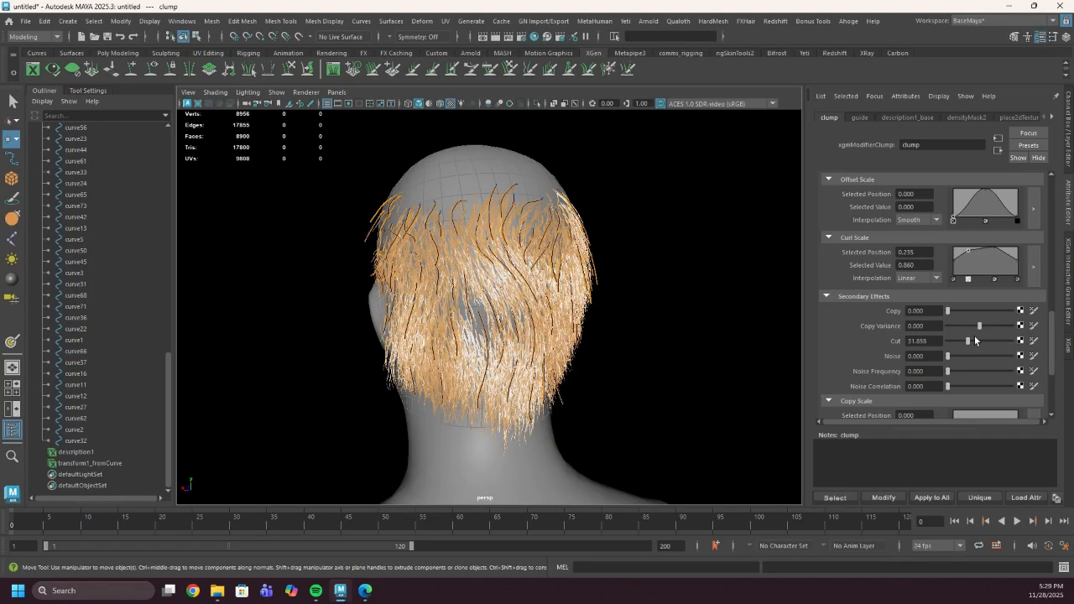
alt+drag(726, 351, 788, 334)
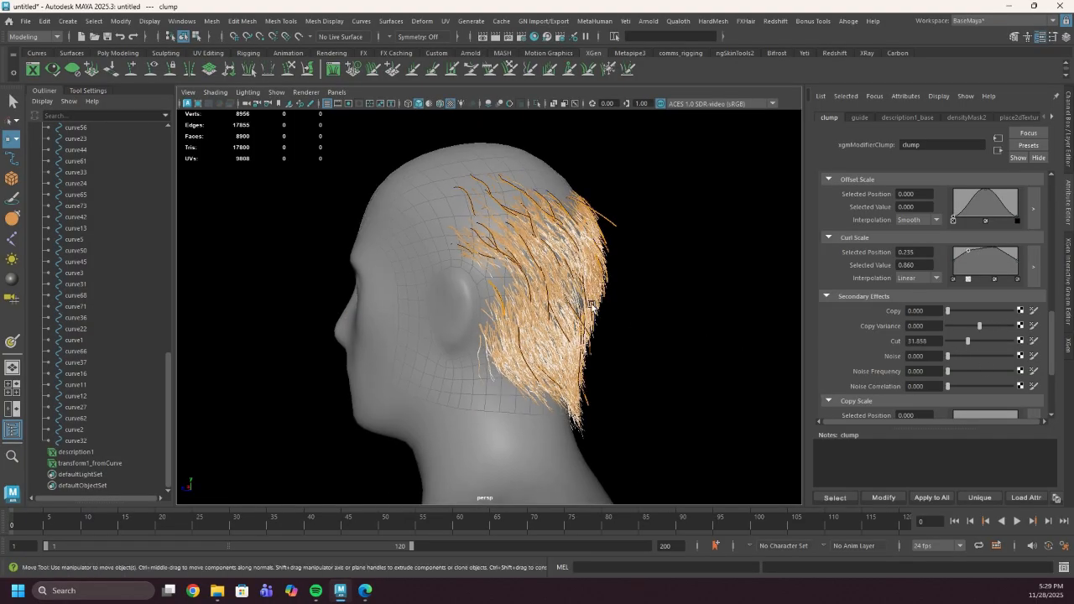
alt+drag(591, 305, 550, 330)
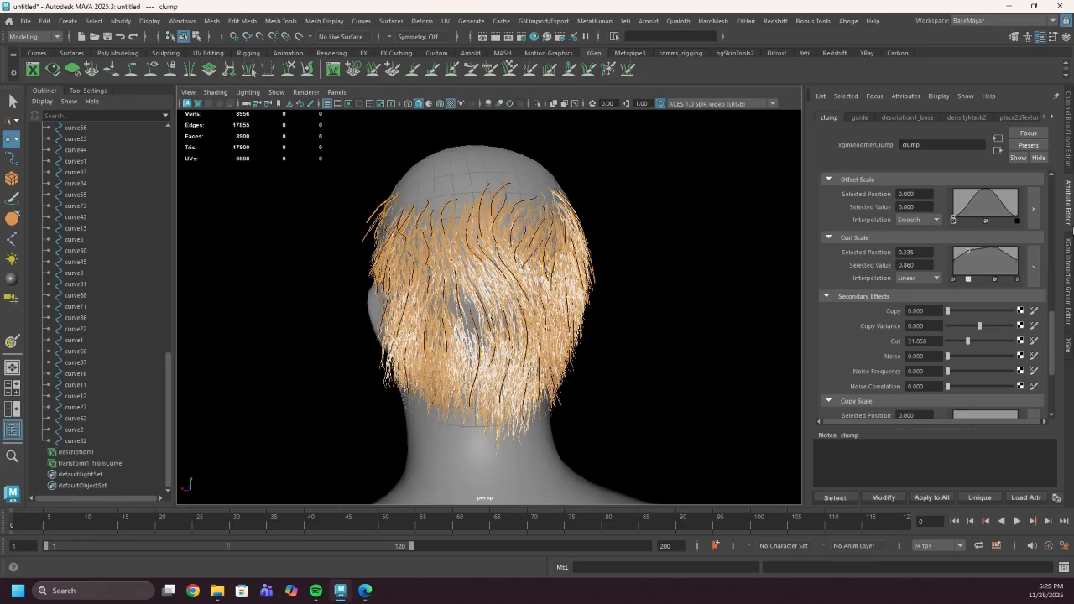
Step: Add a second Noise modifier to description1 and move the original noise modifier above it in the stack
click(1069, 270)
click(878, 159)
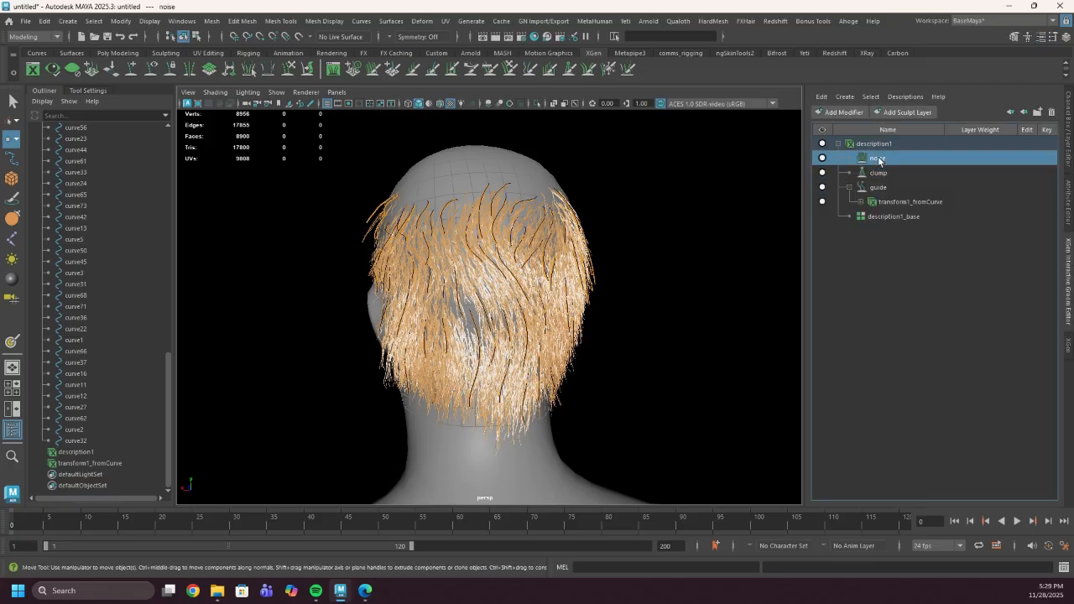
click(843, 112)
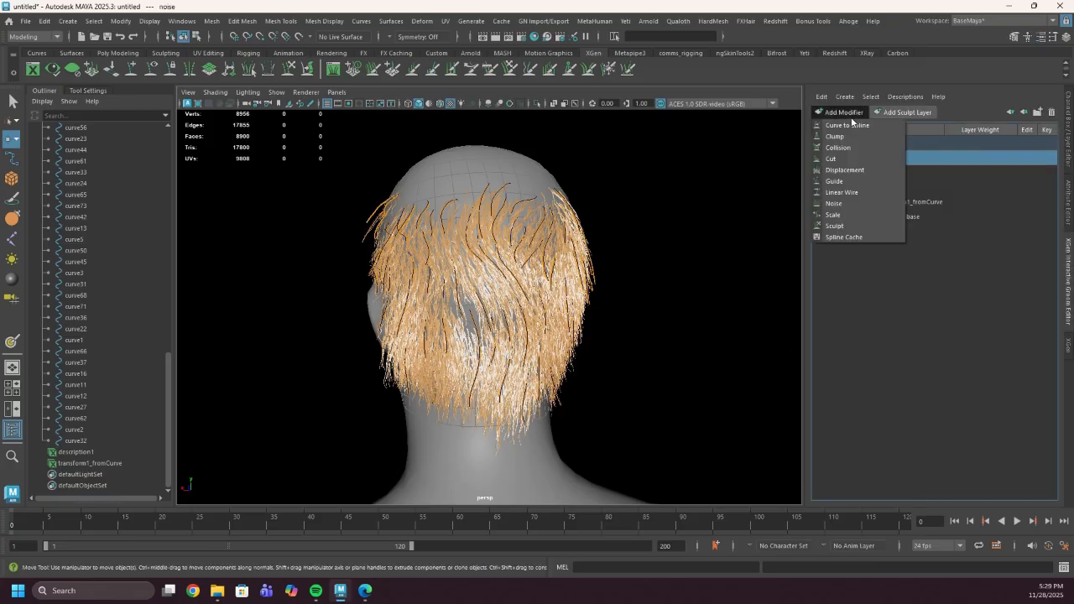
click(835, 203)
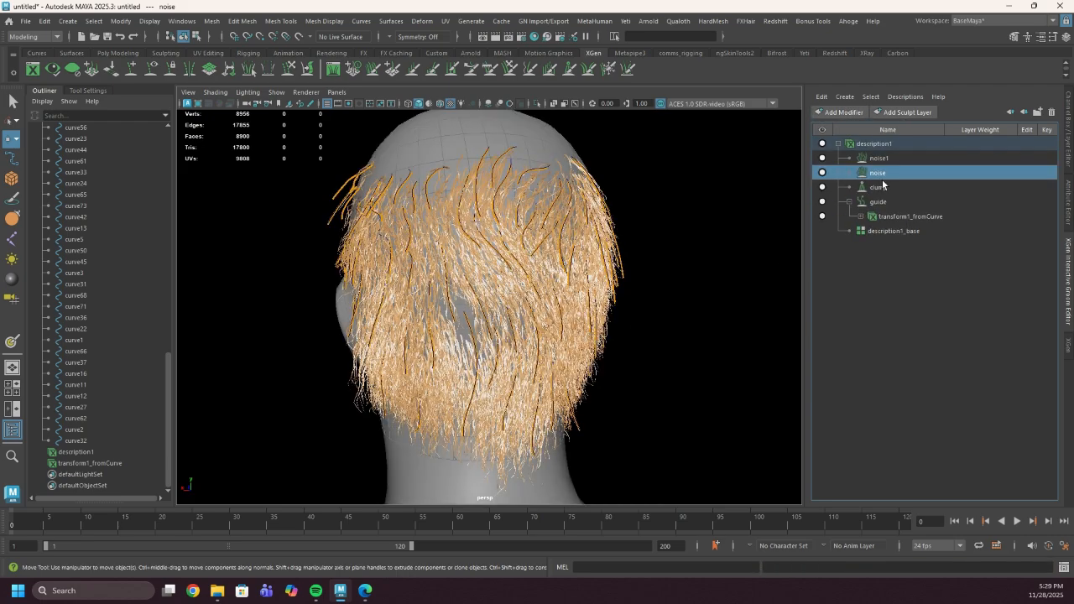
drag(907, 171, 887, 160)
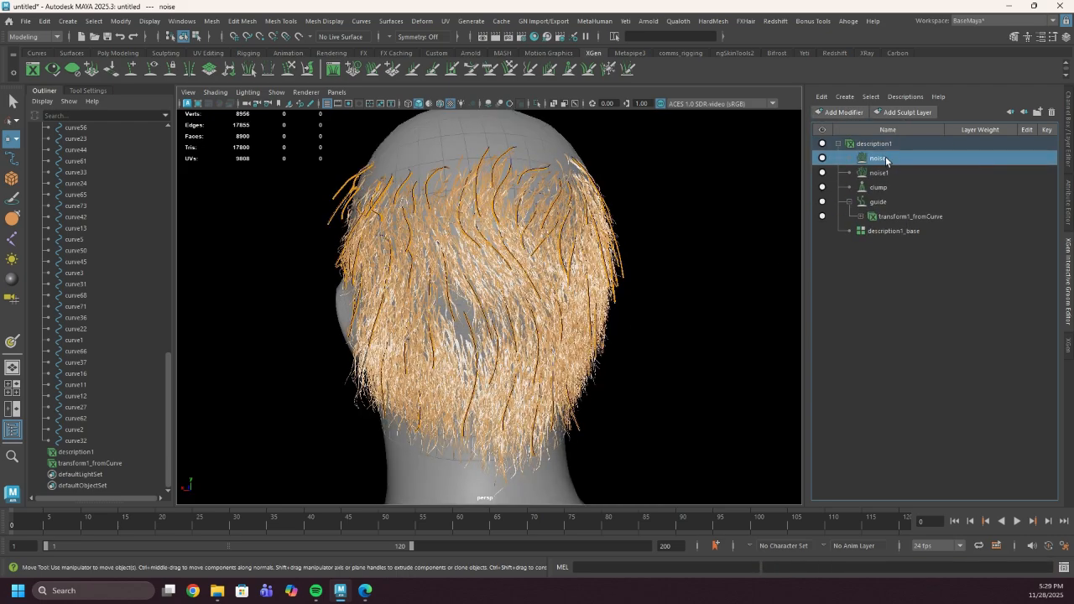
Step: Set the original noise modifier's Mask to about 0.458, Magnitude to about 8.397 and Frequency to about 0.305
click(1069, 212)
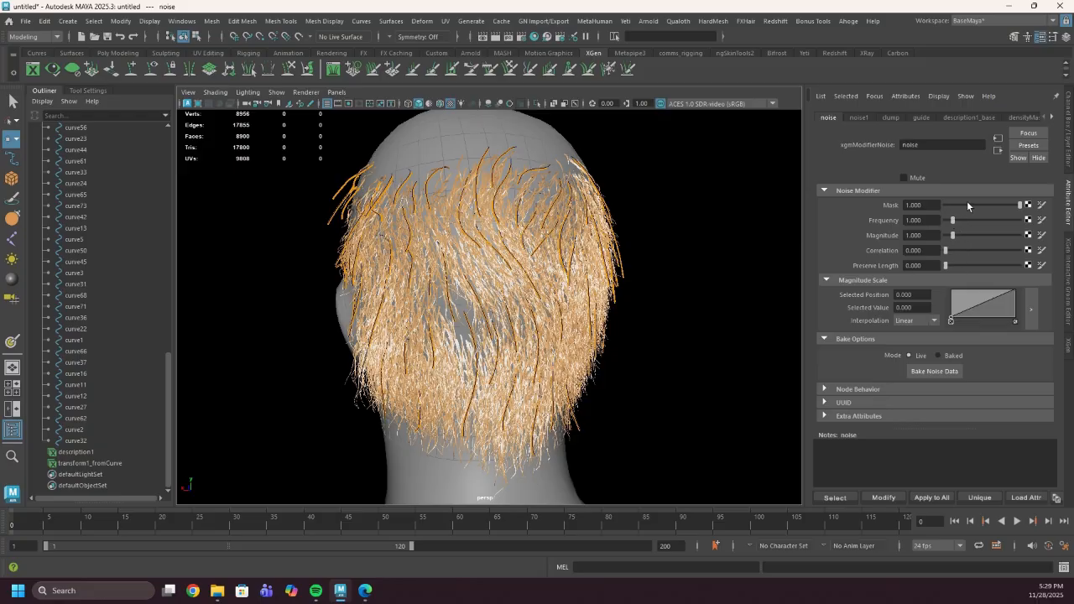
drag(967, 202, 1007, 235)
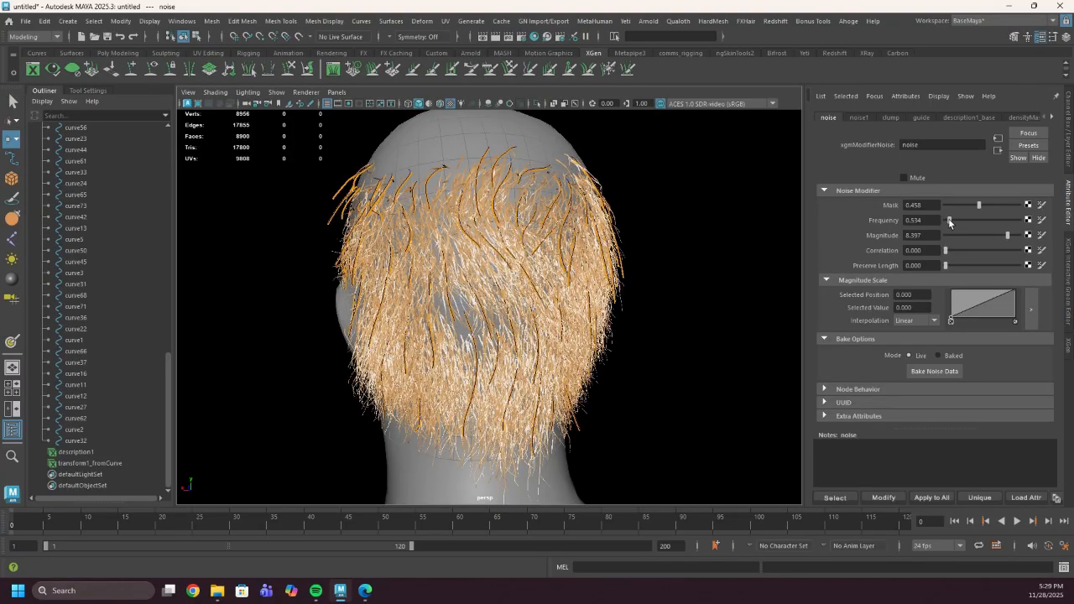
drag(948, 218, 947, 221)
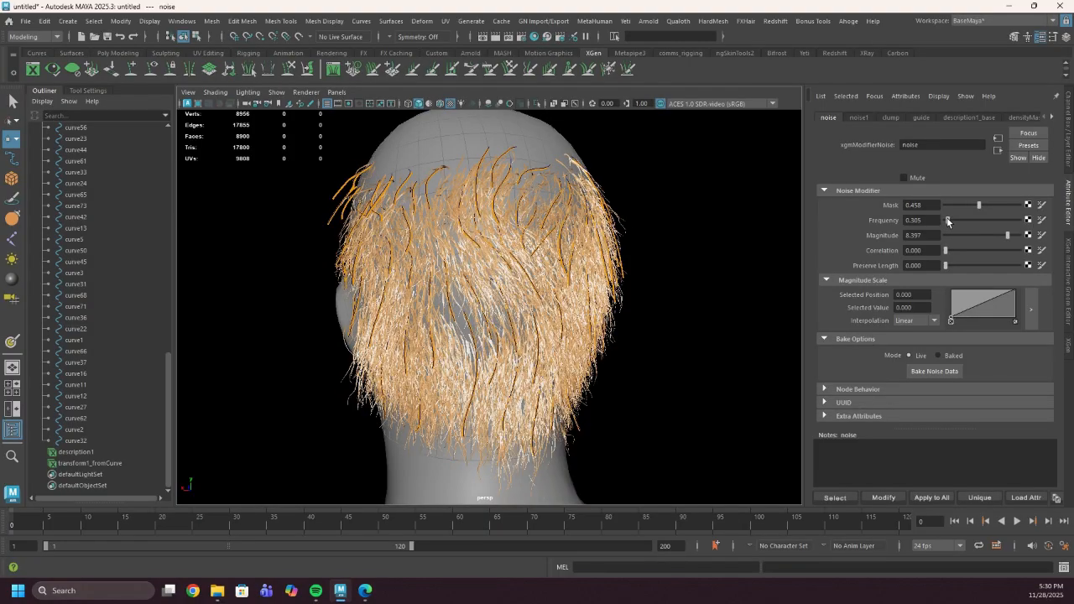
mouse_move(587, 276)
alt+mouse_down()
mouse_move(470, 263)
mouse_move(564, 343)
mouse_move(580, 252)
mouse_move(583, 285)
mouse_move(620, 292)
mouse_move(592, 277)
alt+mouse_up()
scroll(581, 285, up, 4)
scroll(581, 286, down, 4)
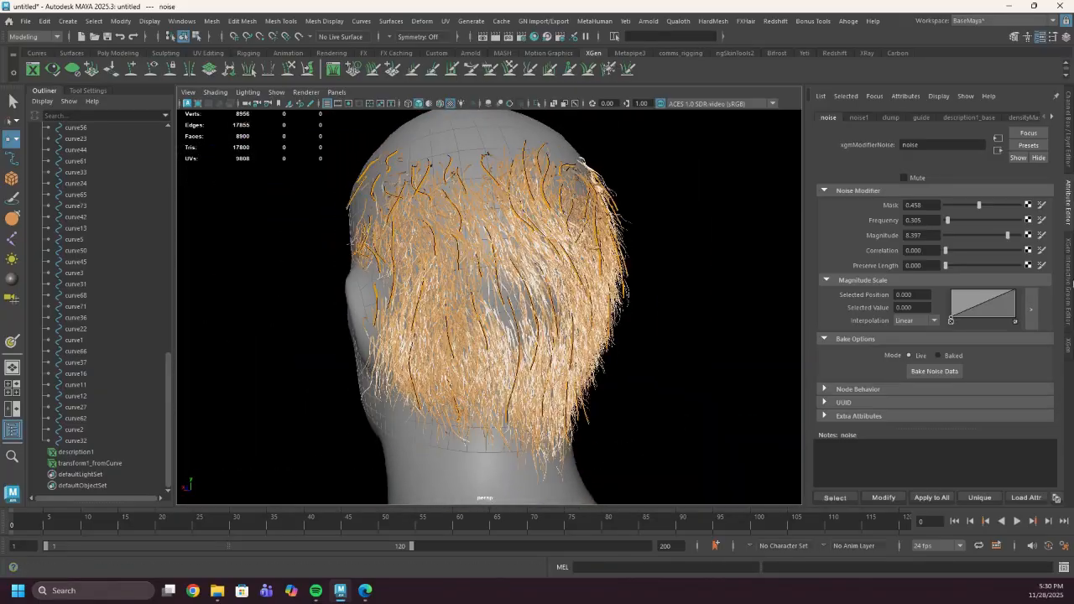
Step: Lower the original noise modifier's Frequency to 0.25 and finally to 0.1
click(938, 220)
text(0.25)
key(Return)
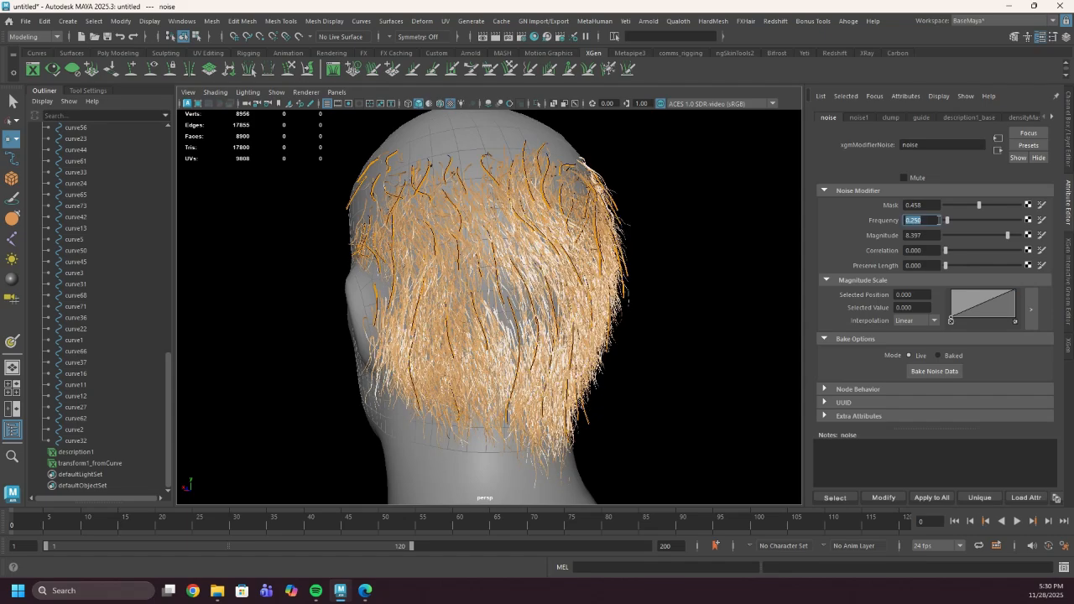
text(0.1)
key(Return)
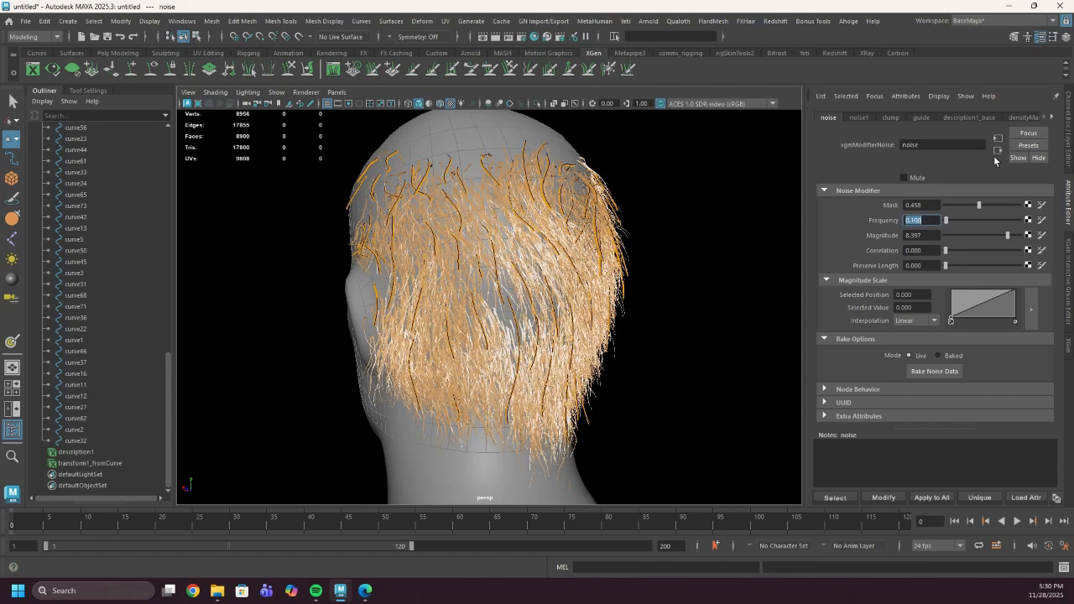
Step: Move the noise modifier below noise1 in the stack and show noise1's attributes
click(1063, 266)
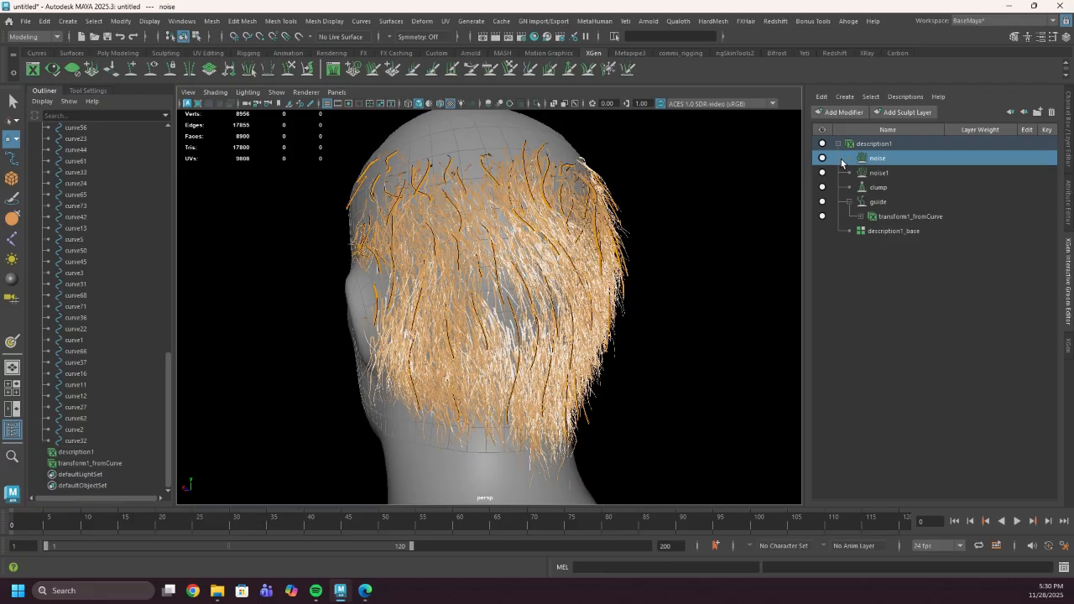
drag(888, 155, 888, 179)
click(882, 159)
click(1069, 201)
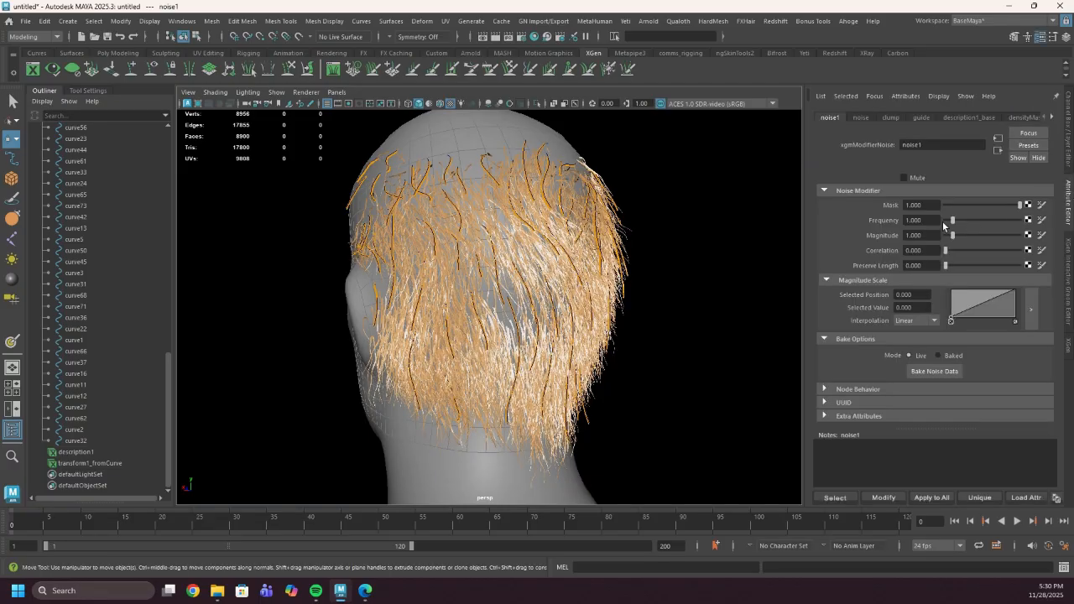
Step: Set noise1's Frequency to 2 and its Magnitude to 0.25
click(916, 219)
text(2)
key(Return)
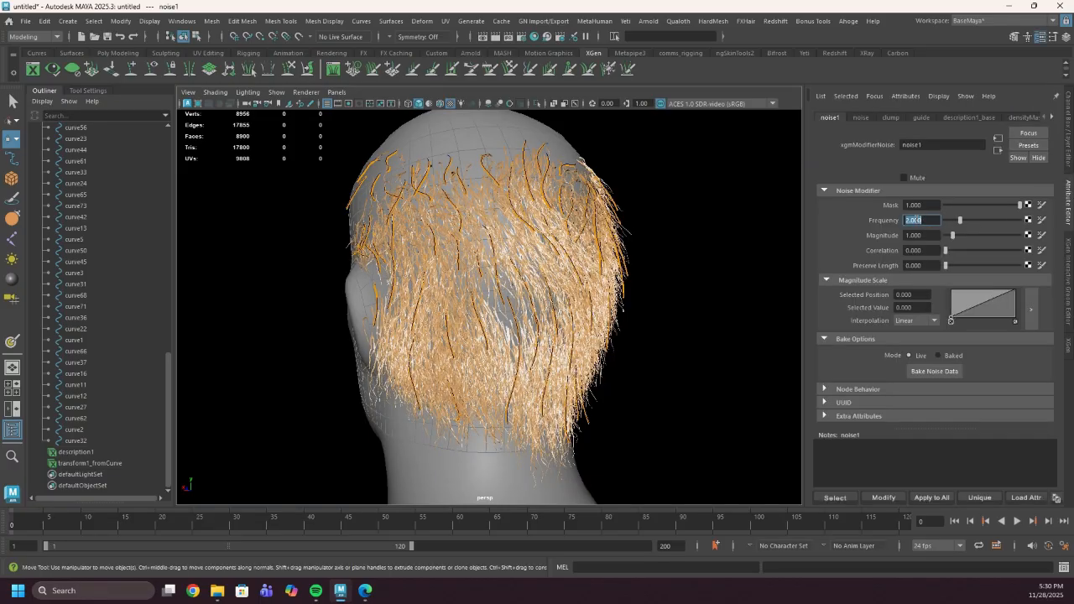
click(923, 235)
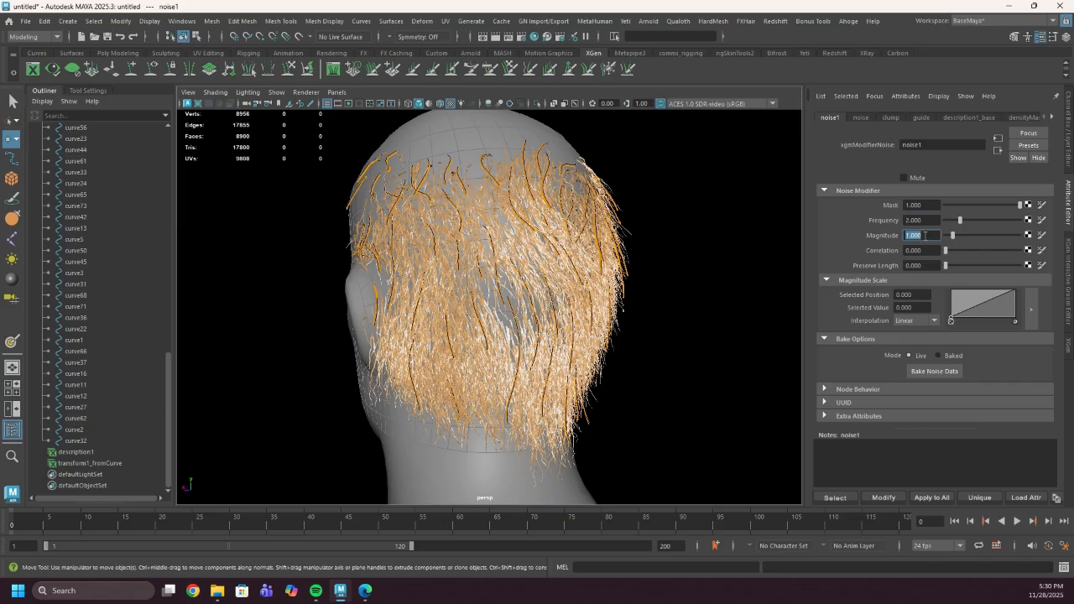
key(BackSpace)
text(.25)
key(Return)
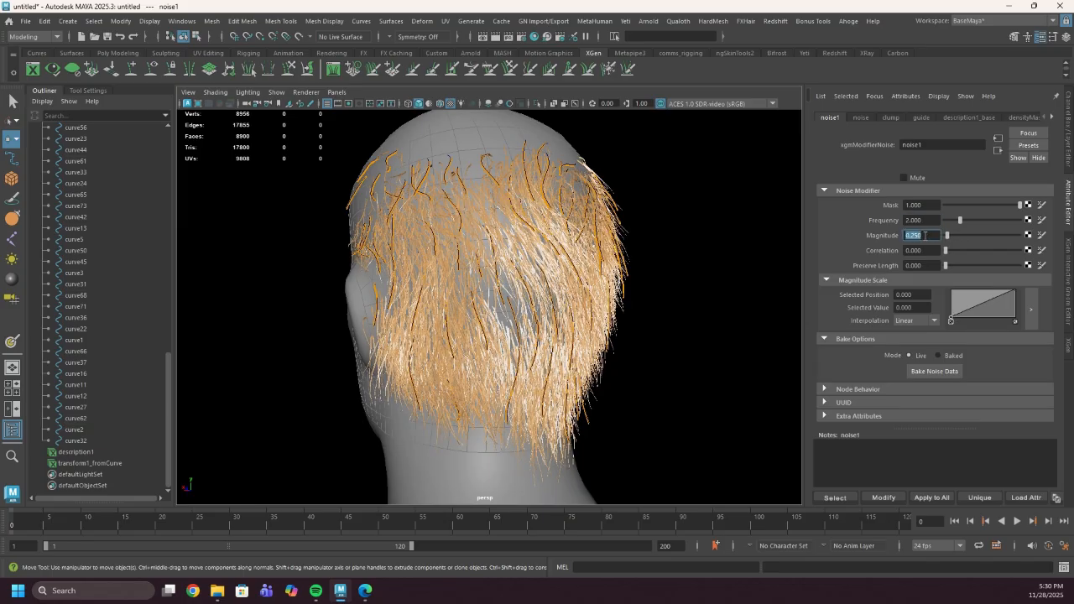
Step: Adjust noise1's Magnitude to 0.3 and Frequency to about 5.038, and inspect the hair from behind
text(.3)
key(Return)
drag(957, 220, 982, 214)
scroll(391, 262, up, 3)
alt+drag(391, 262, 478, 250)
scroll(395, 278, down, 3)
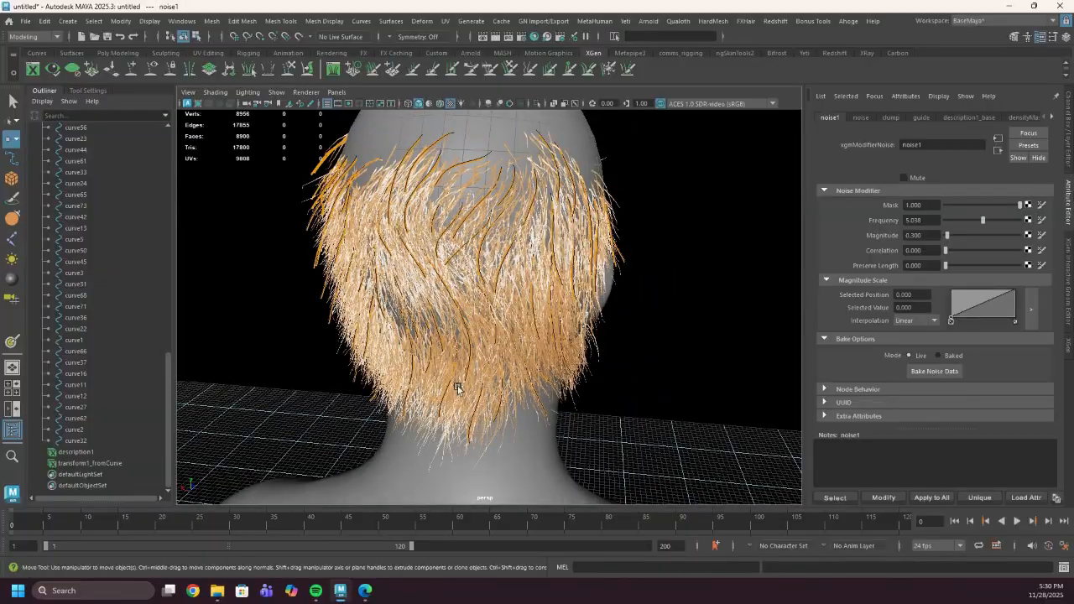
alt+drag(460, 390, 497, 354)
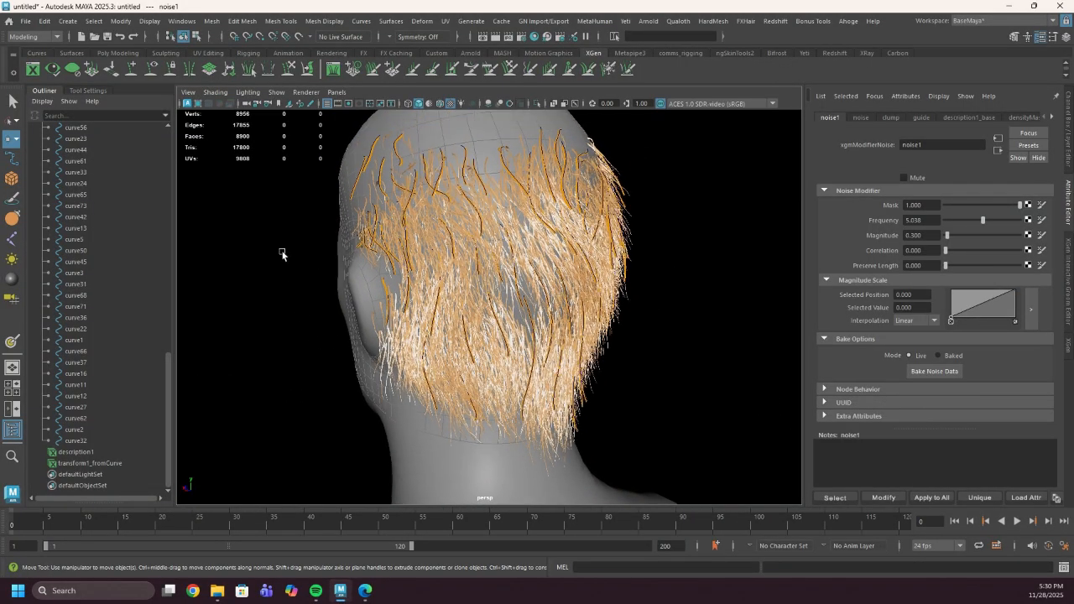
Step: Select all guide curves in group2, from curve32 up to curve48, and rotate them so the groom follows
click(103, 432)
scroll(104, 431, up, 10)
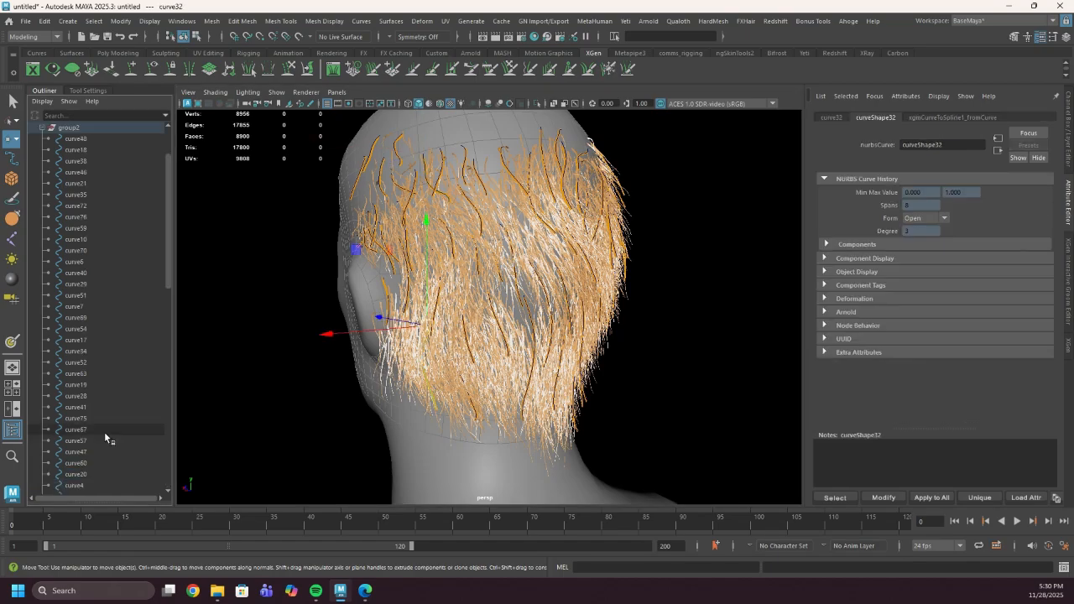
shift+click(107, 204)
alt+drag(291, 319, 462, 359)
key(e)
drag(519, 285, 395, 353)
drag(597, 333, 592, 296)
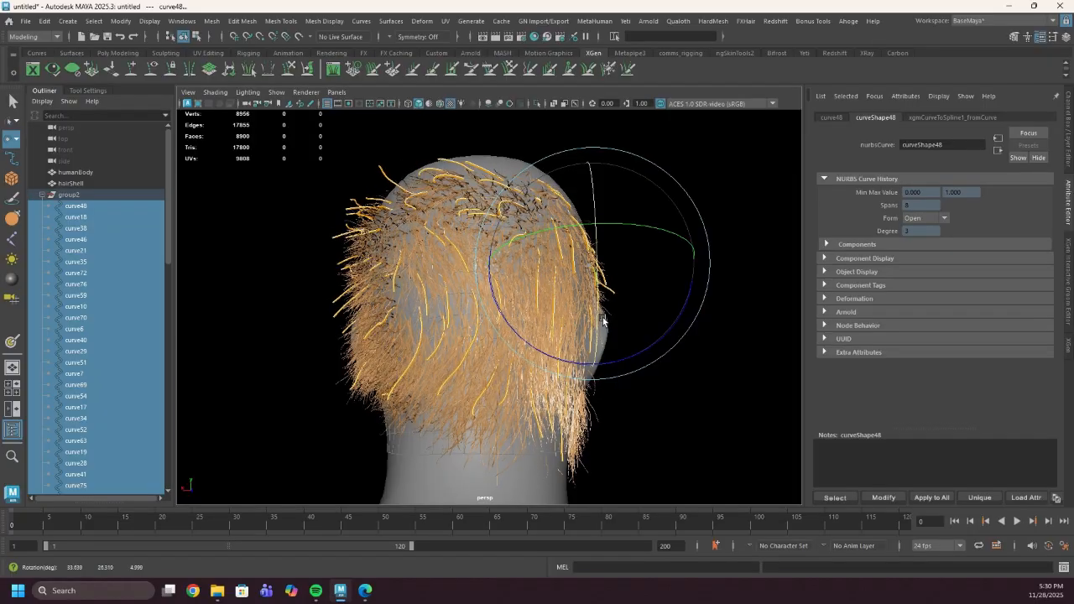
Step: Try a further rotation of the selected guide curves, undo the last rotations, and clear the selection
alt+drag(536, 334, 482, 426)
drag(563, 275, 599, 232)
alt+drag(623, 299, 511, 316)
key(ctrl+z)
key(ctrl+z)
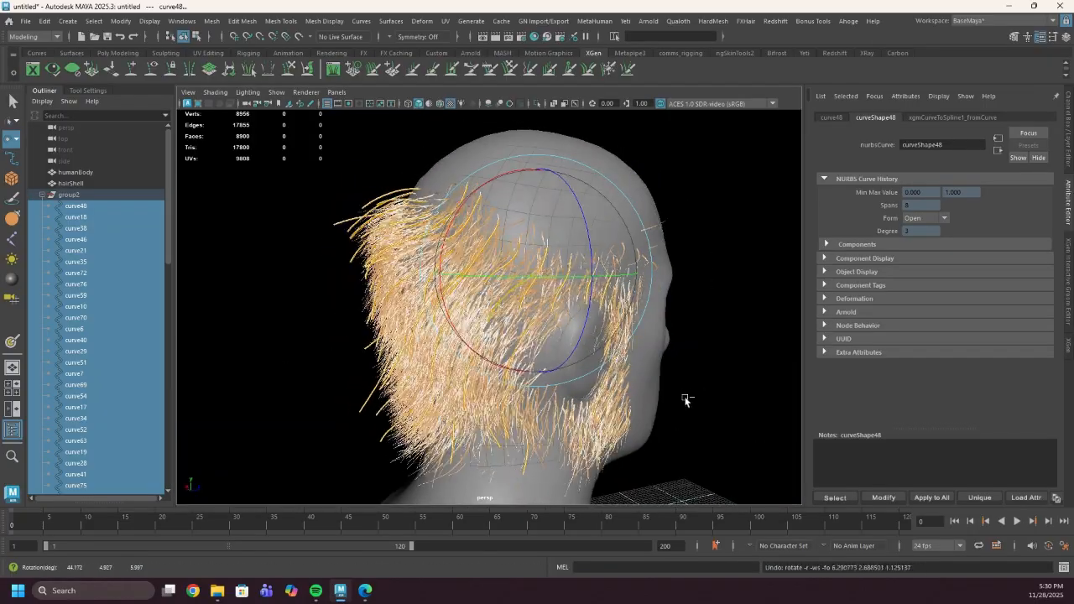
click(693, 352)
alt+drag(437, 369, 687, 405)
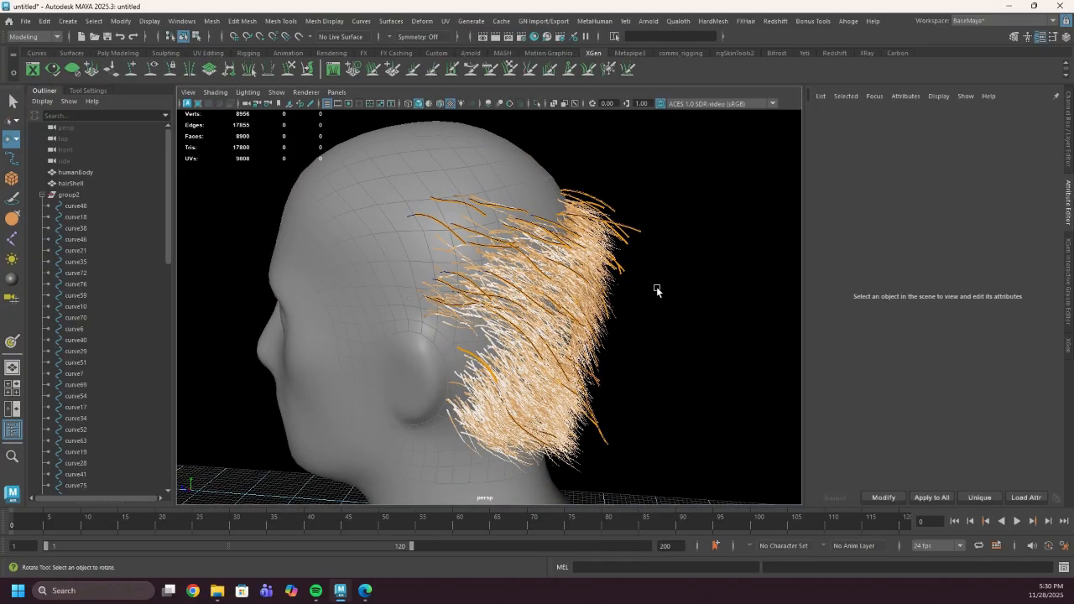